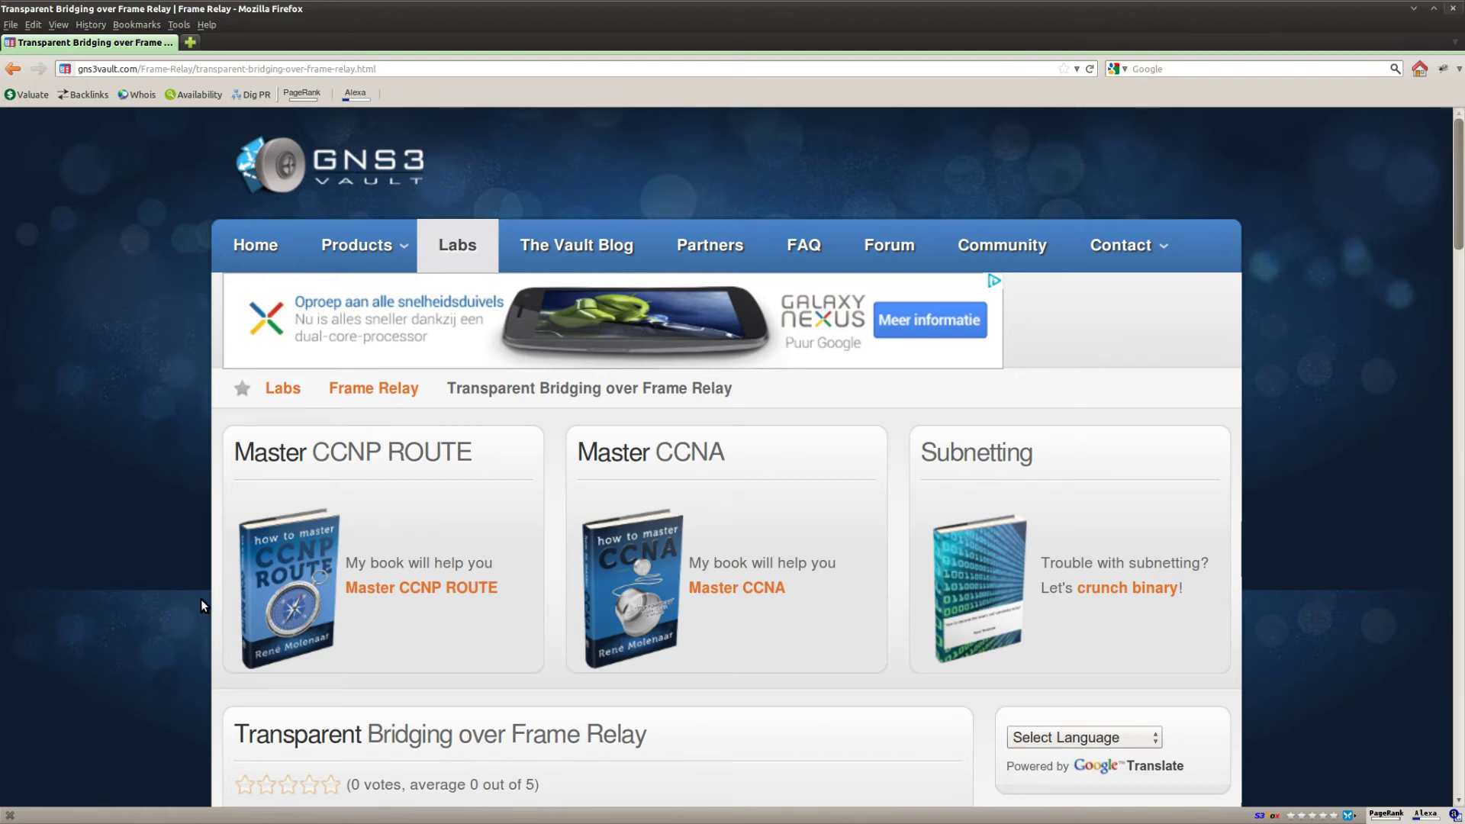
Step: Scroll the GNS3 Vault Transparent Bridging over Frame Relay page down to the topology diagram and attachments
scroll(199, 598, "down", 4)
scroll(153, 592, "down", 2)
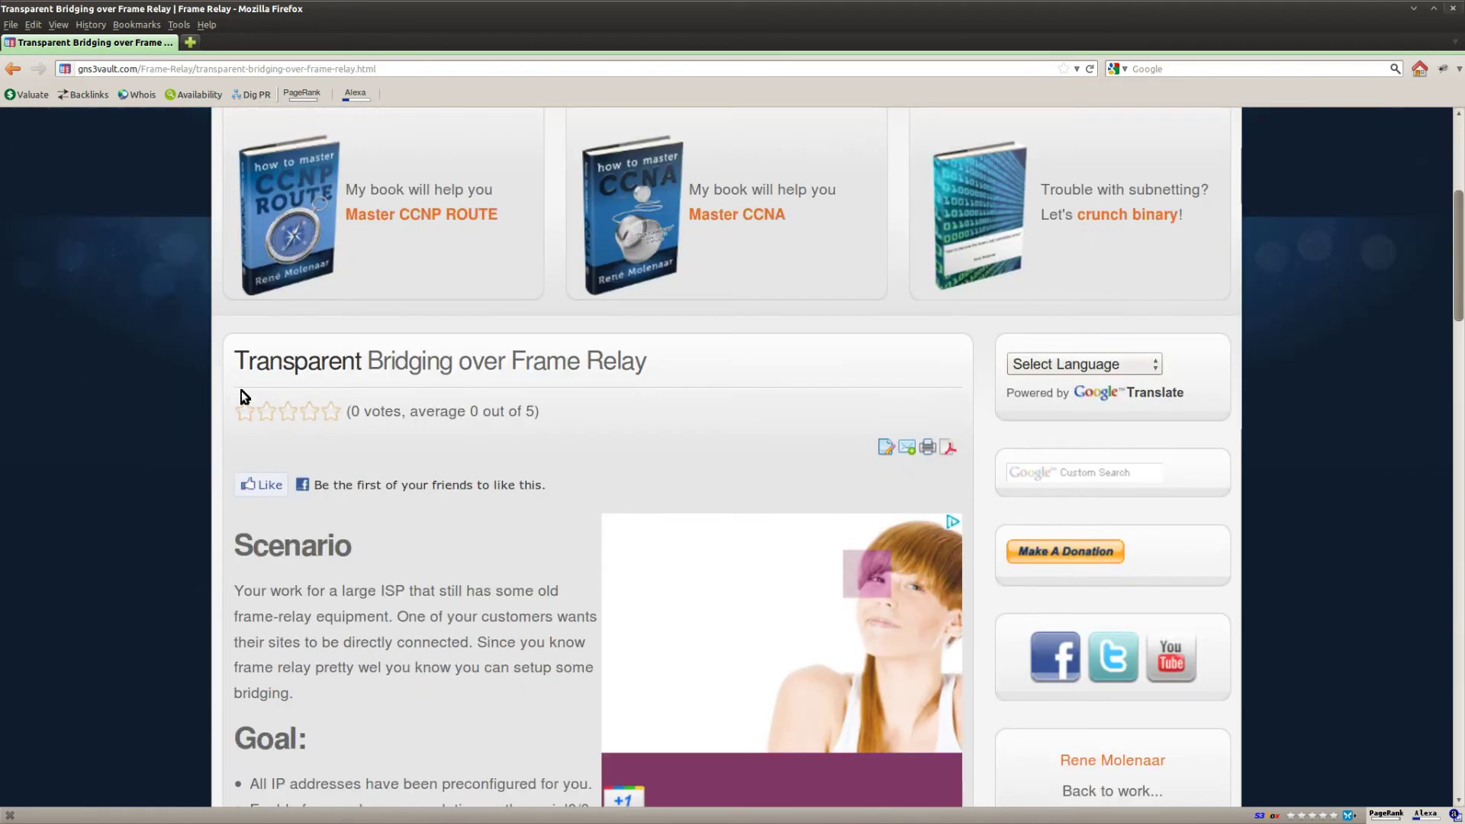
left_click_drag(237, 360, 657, 367)
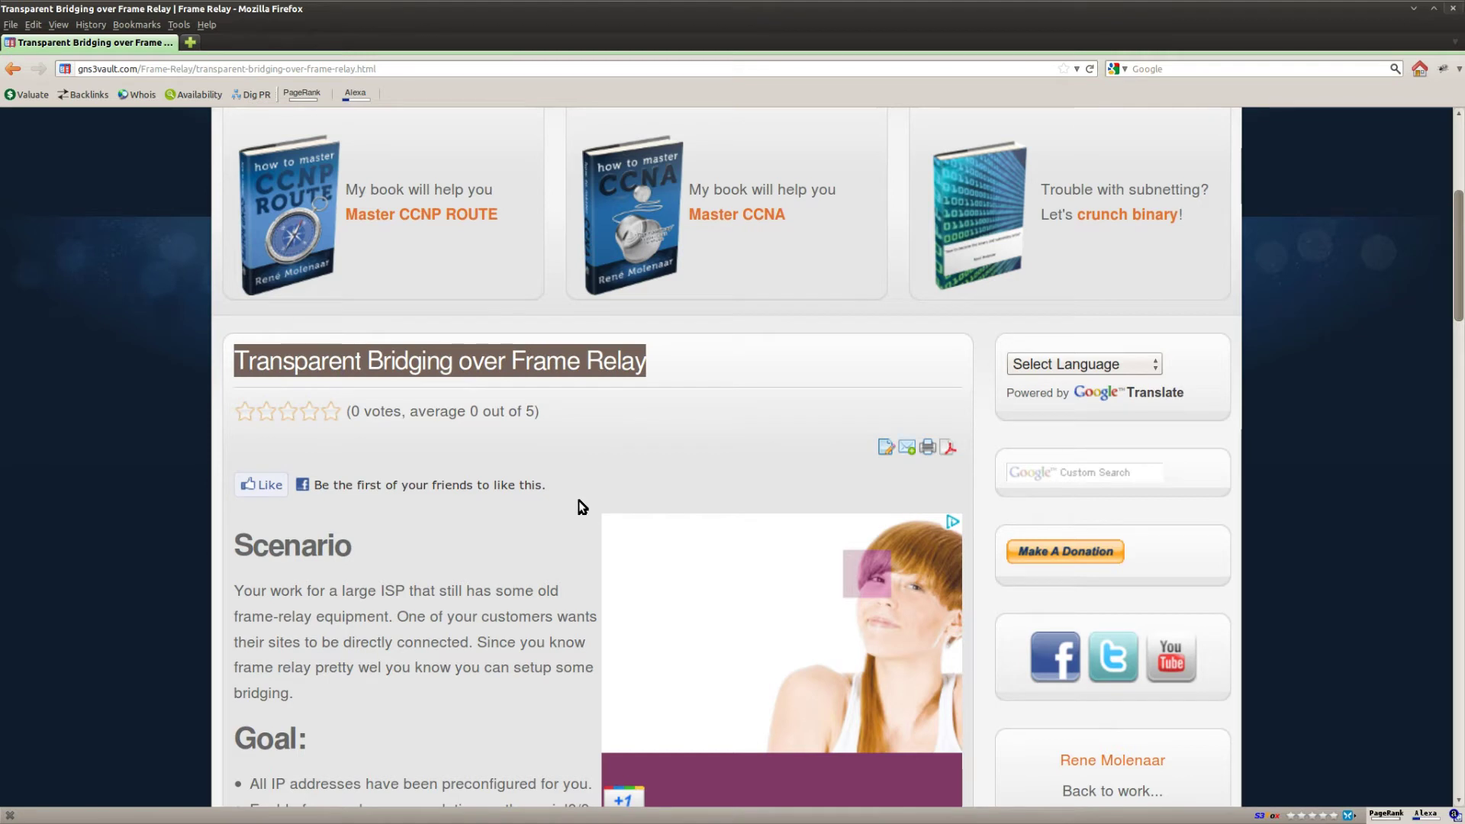
scroll(180, 627, "down", 5)
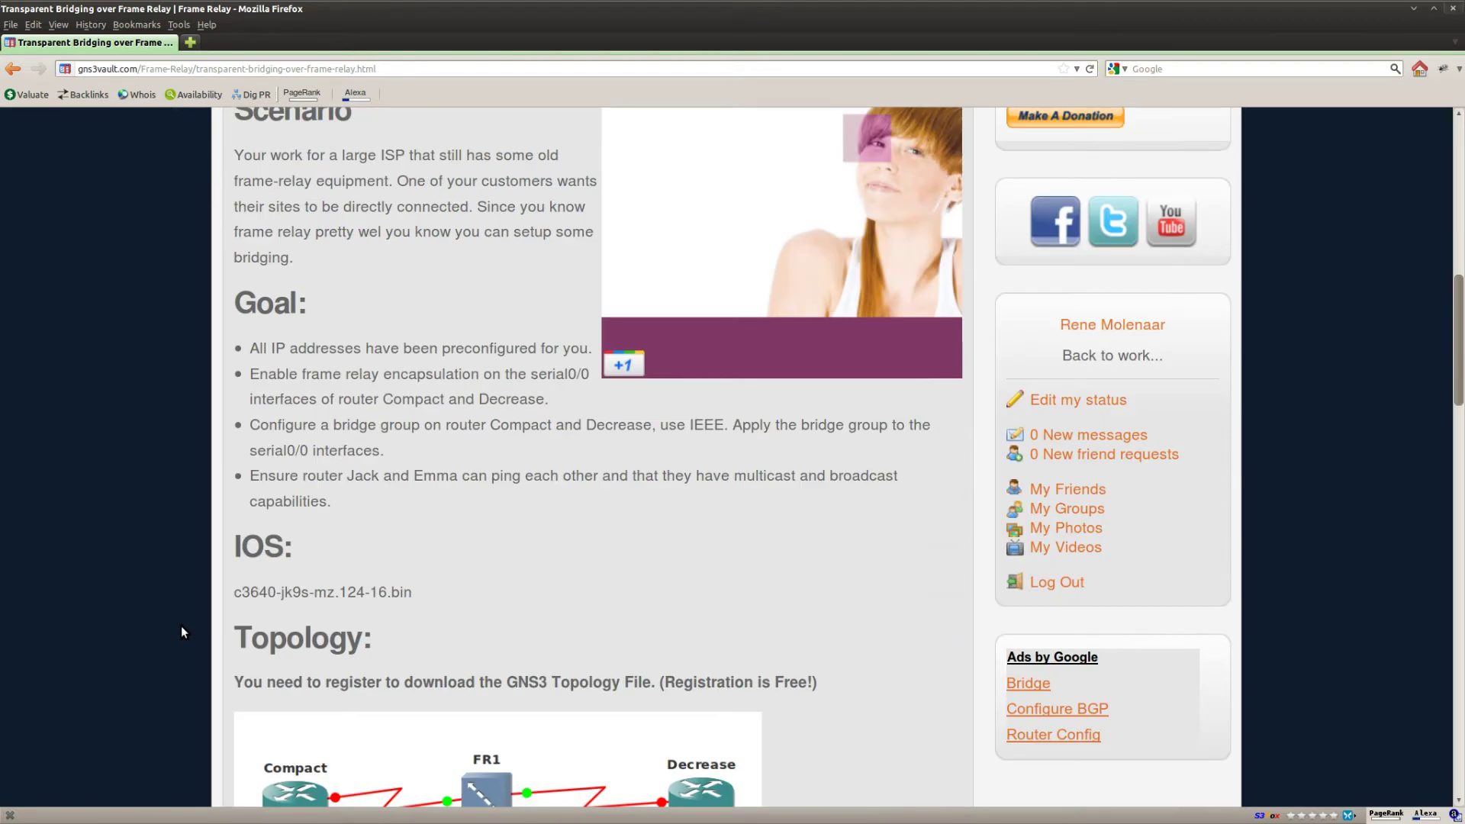
scroll(176, 625, "down", 3)
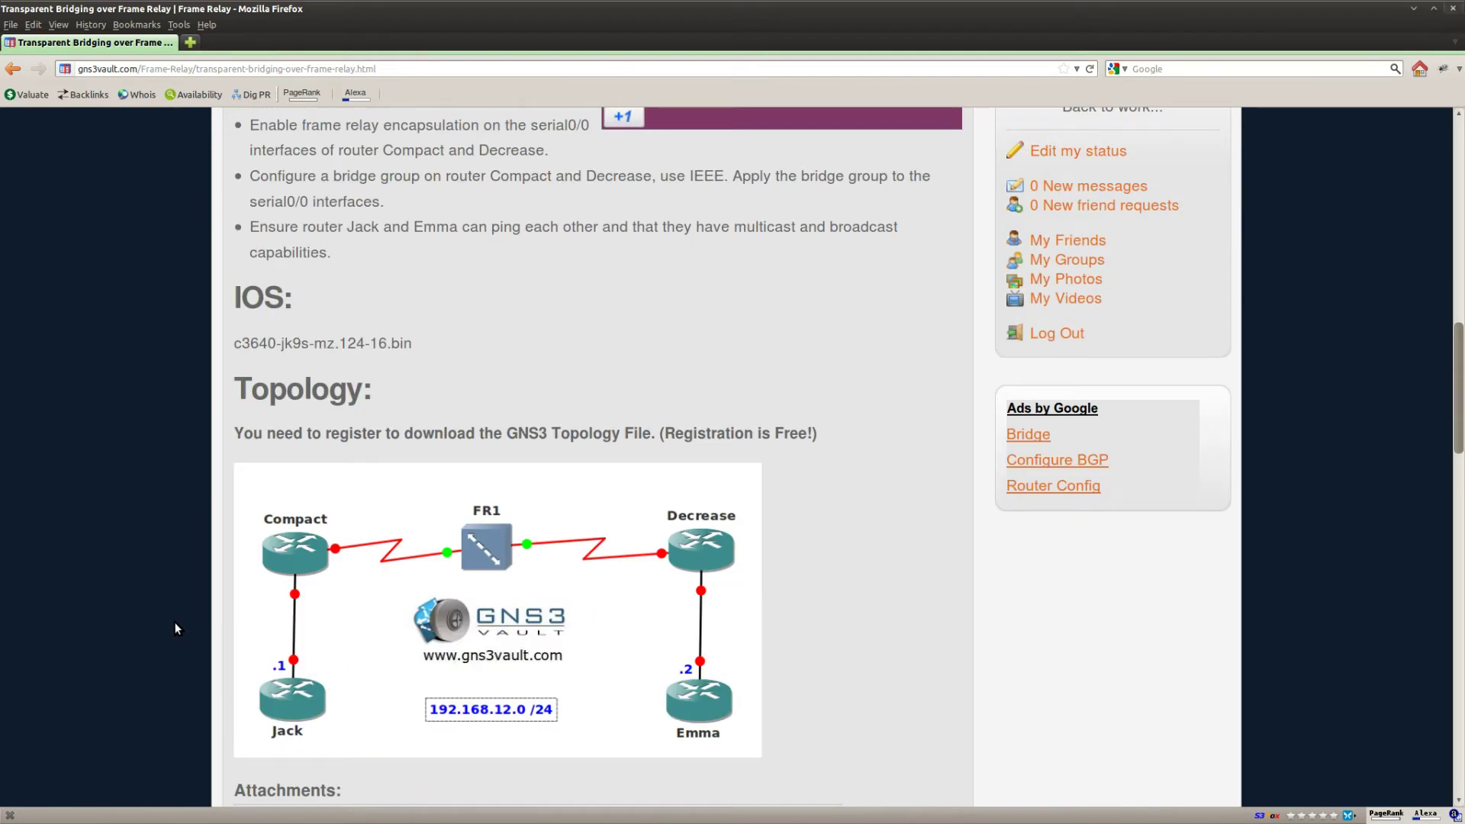
scroll(176, 628, "down", 2)
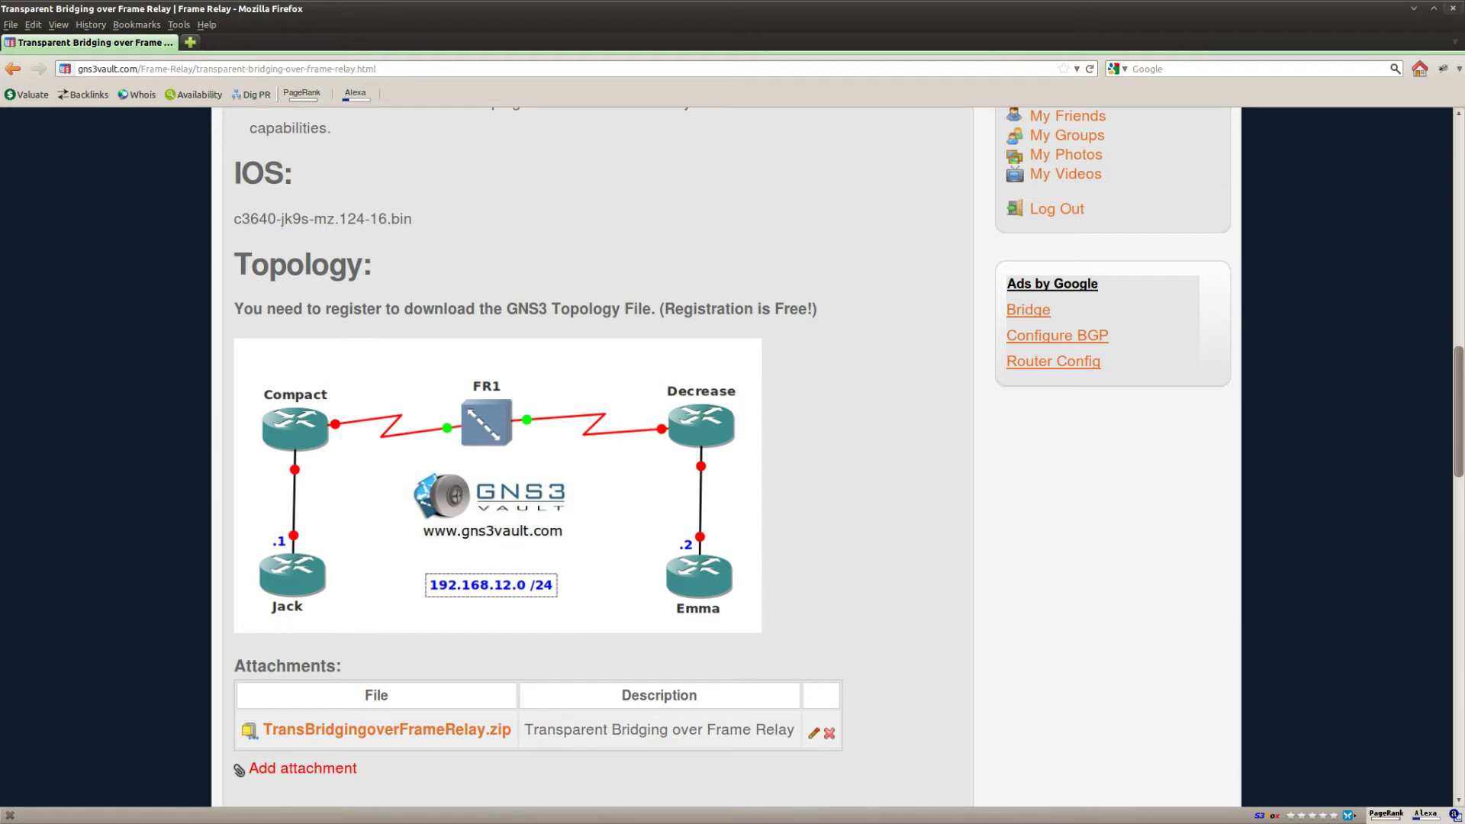
Step: On Jack, enter privileged mode and confirm FastEthernet0/0 has address 192.168.12.1
key("alt+Tab")
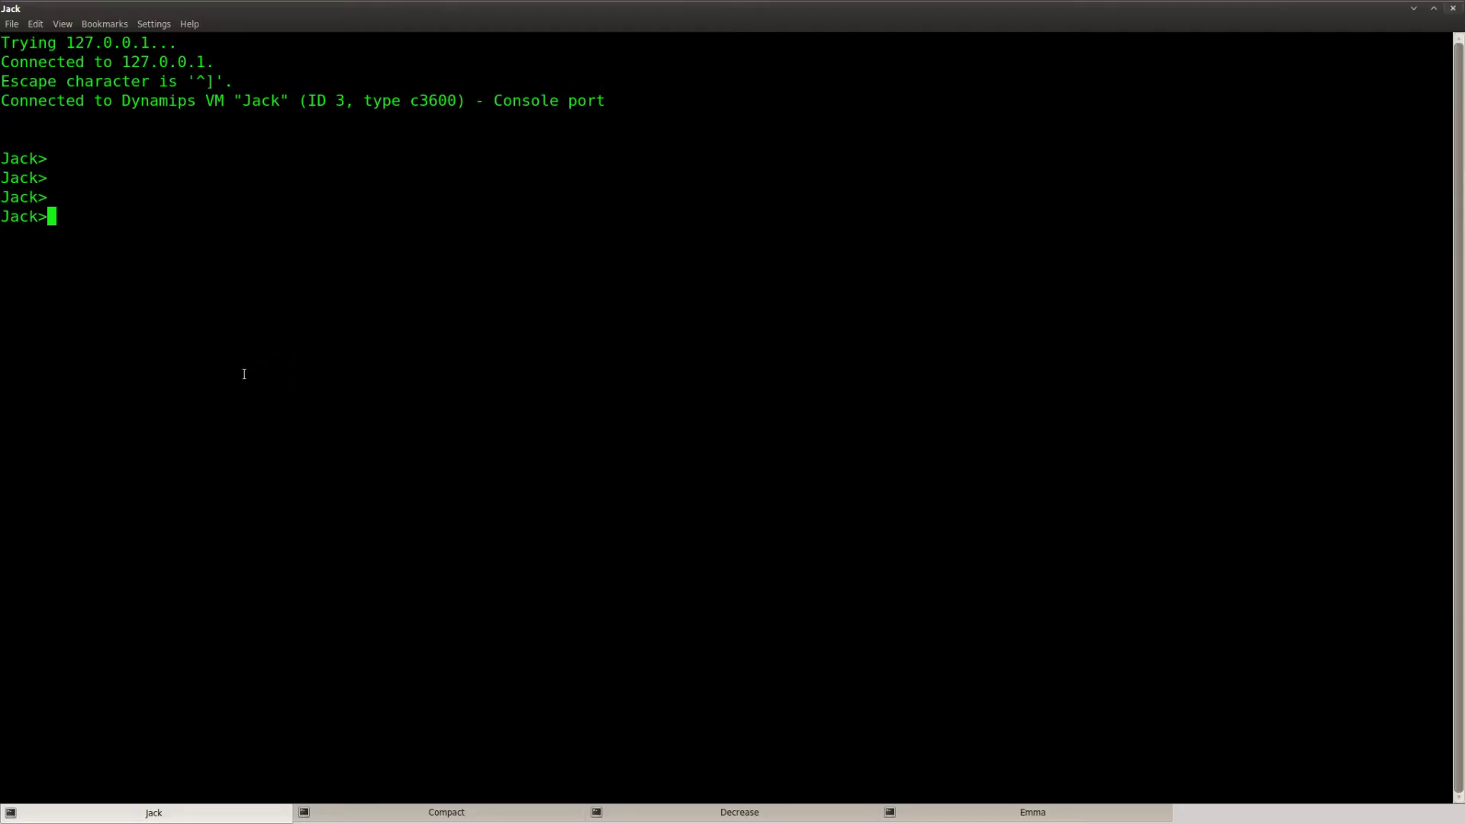
key("Return")
key("Return")
type("ena")
key("Return")
key("Return")
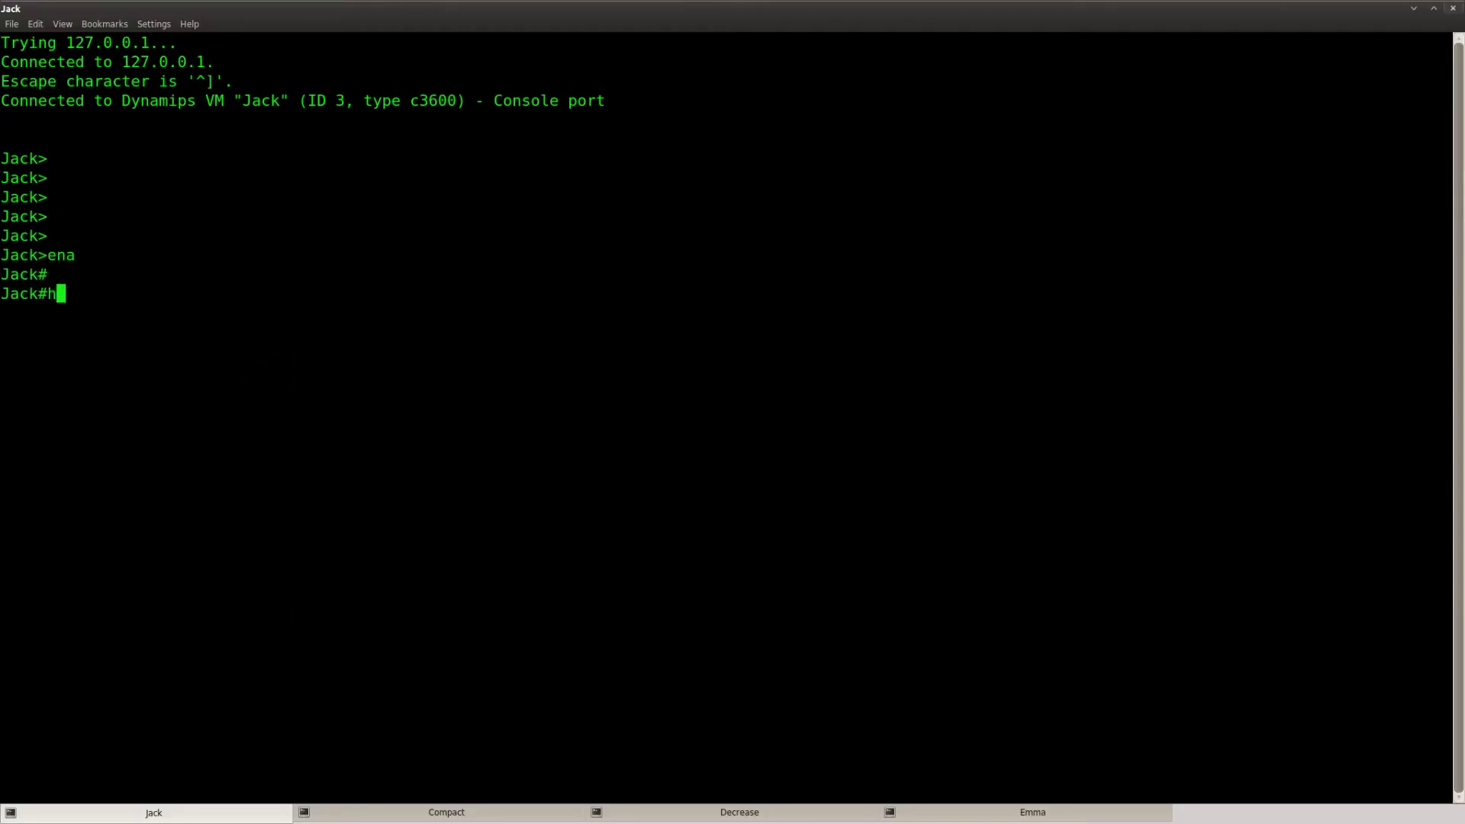
type("hsho")
key("Tab")
key("BackSpace")
key("BackSpace")
key("BackSpace")
key("BackSpace")
type("sho")
key("Tab")
type("ip int brief")
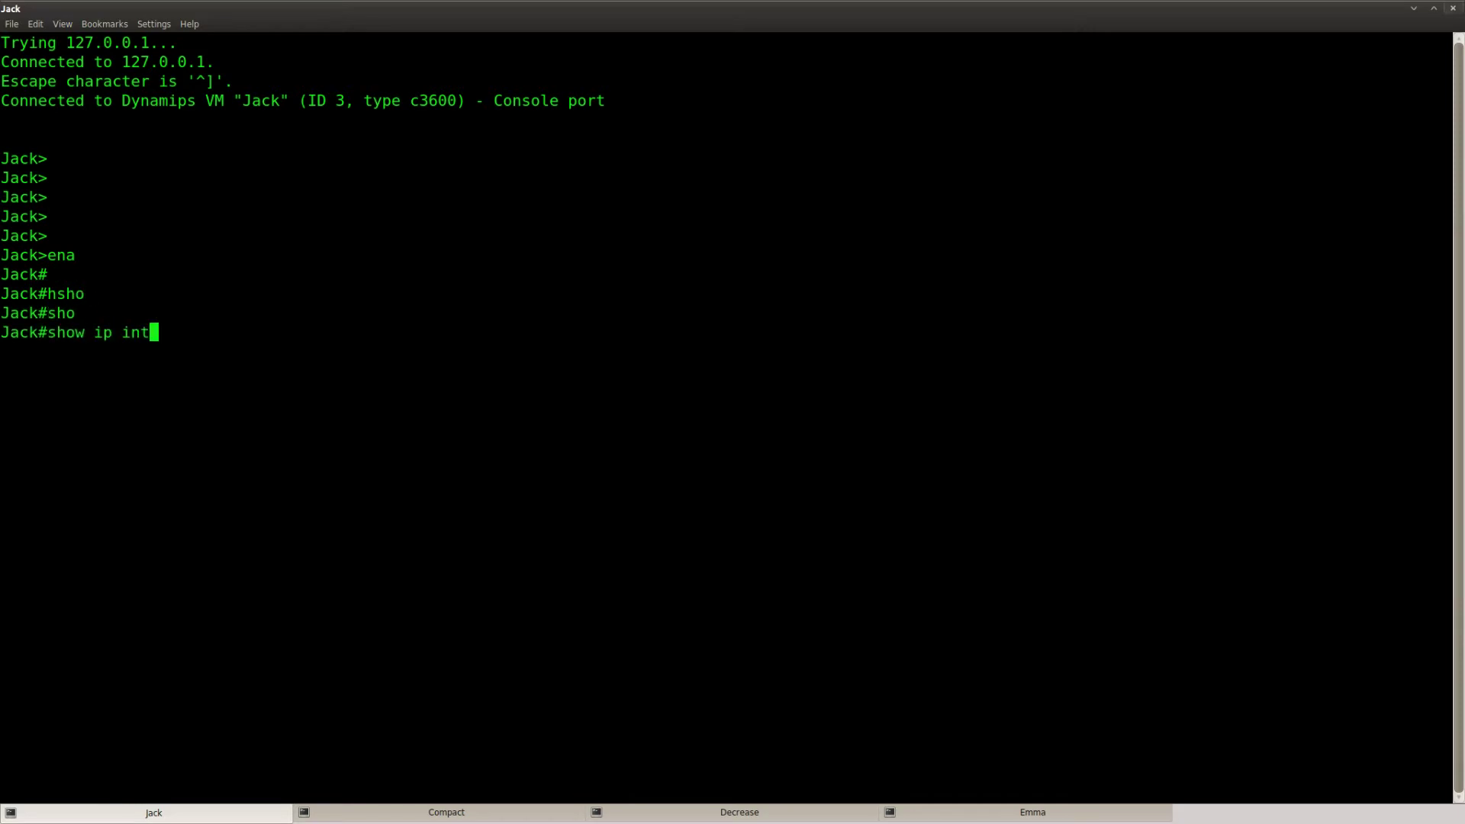
key("Return")
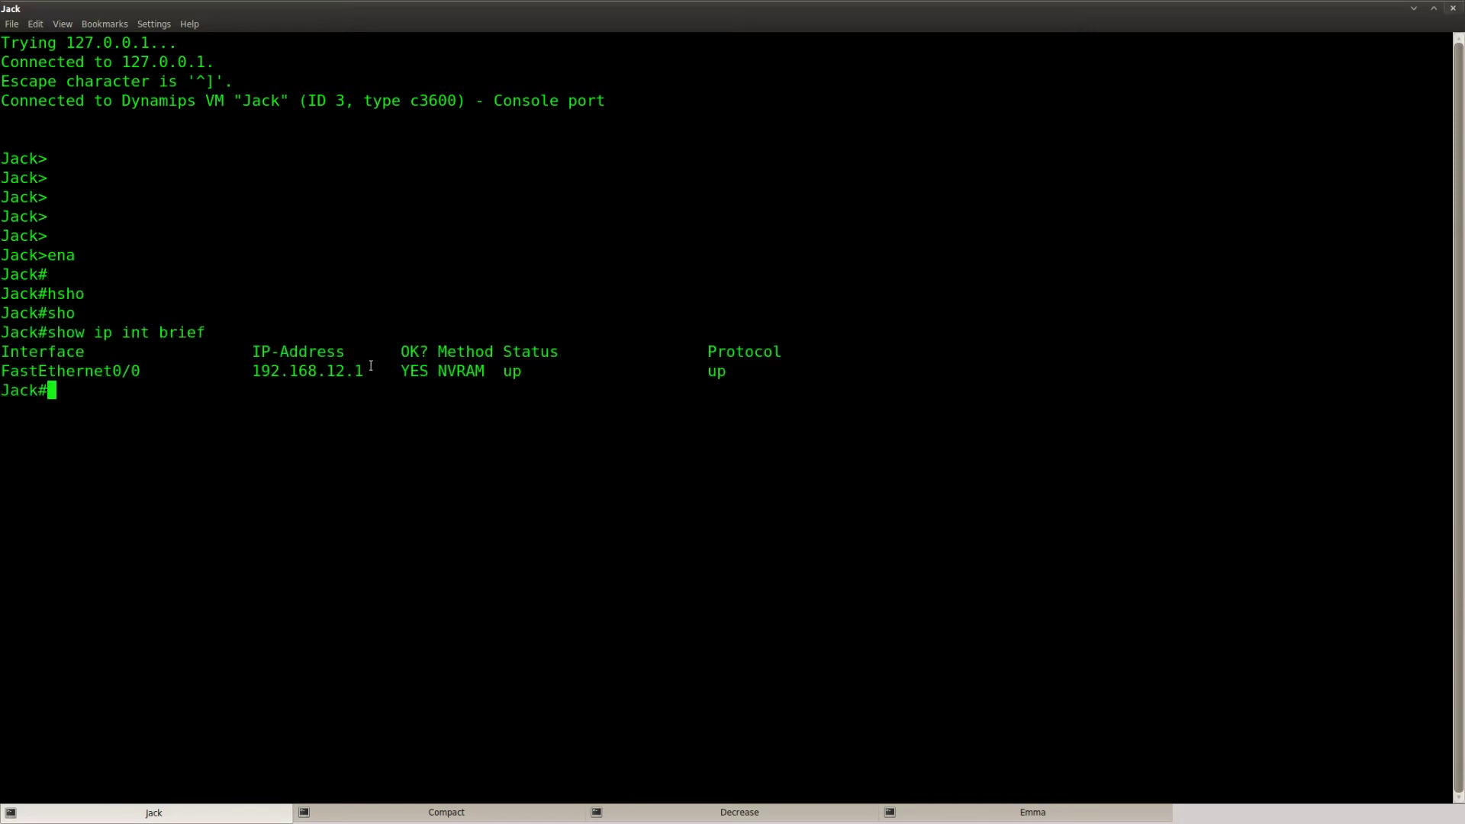
left_click_drag(370, 365, 253, 371)
left_click(507, 549)
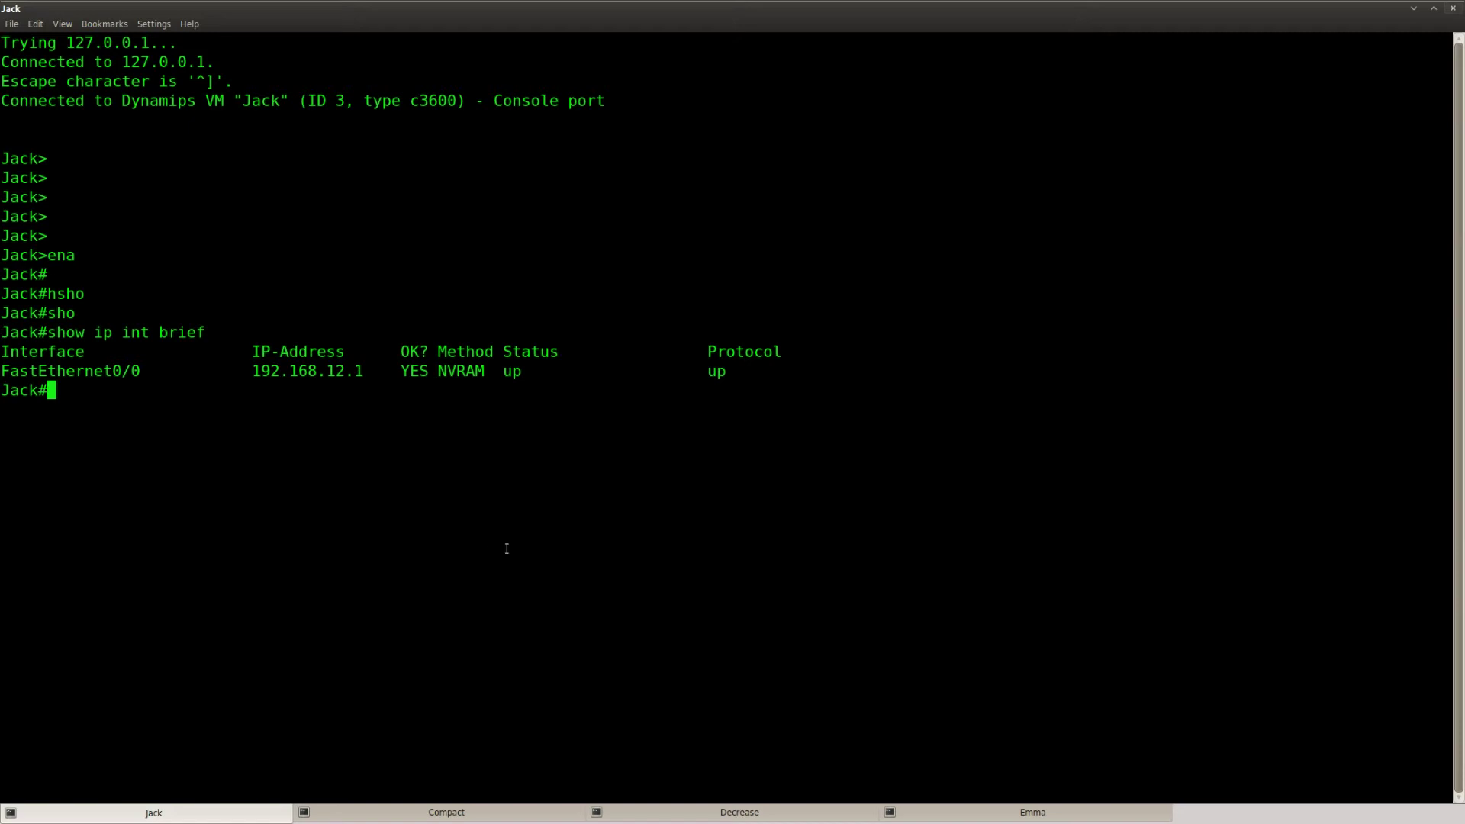
Step: On Emma, enter privileged mode and confirm FastEthernet0/0 has address 192.168.12.2
left_click(1137, 816)
key("Return")
key("Return")
type("ena")
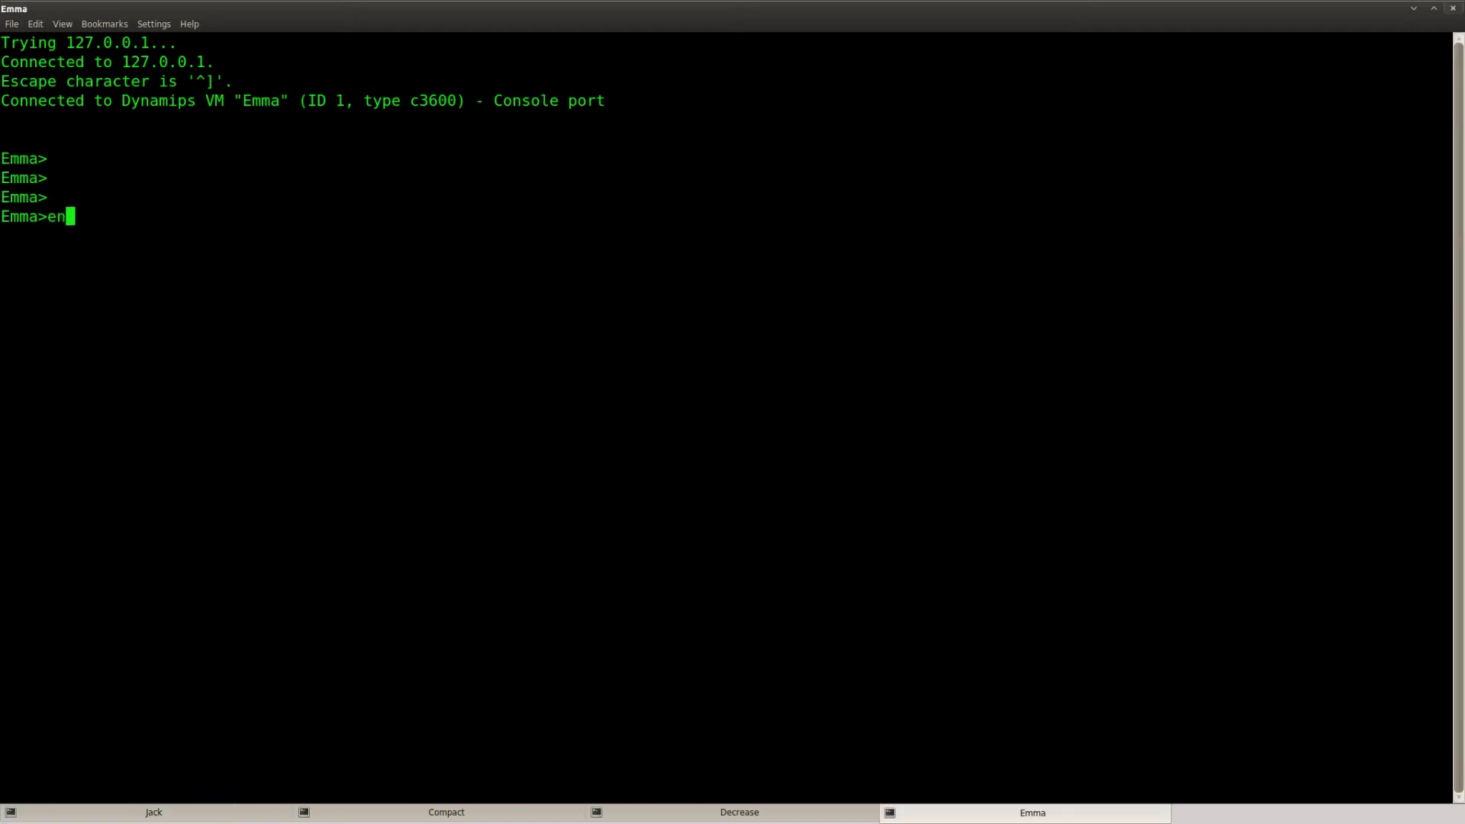
key("Return")
type("sho")
key("Tab")
type("ip int brief")
key("Return")
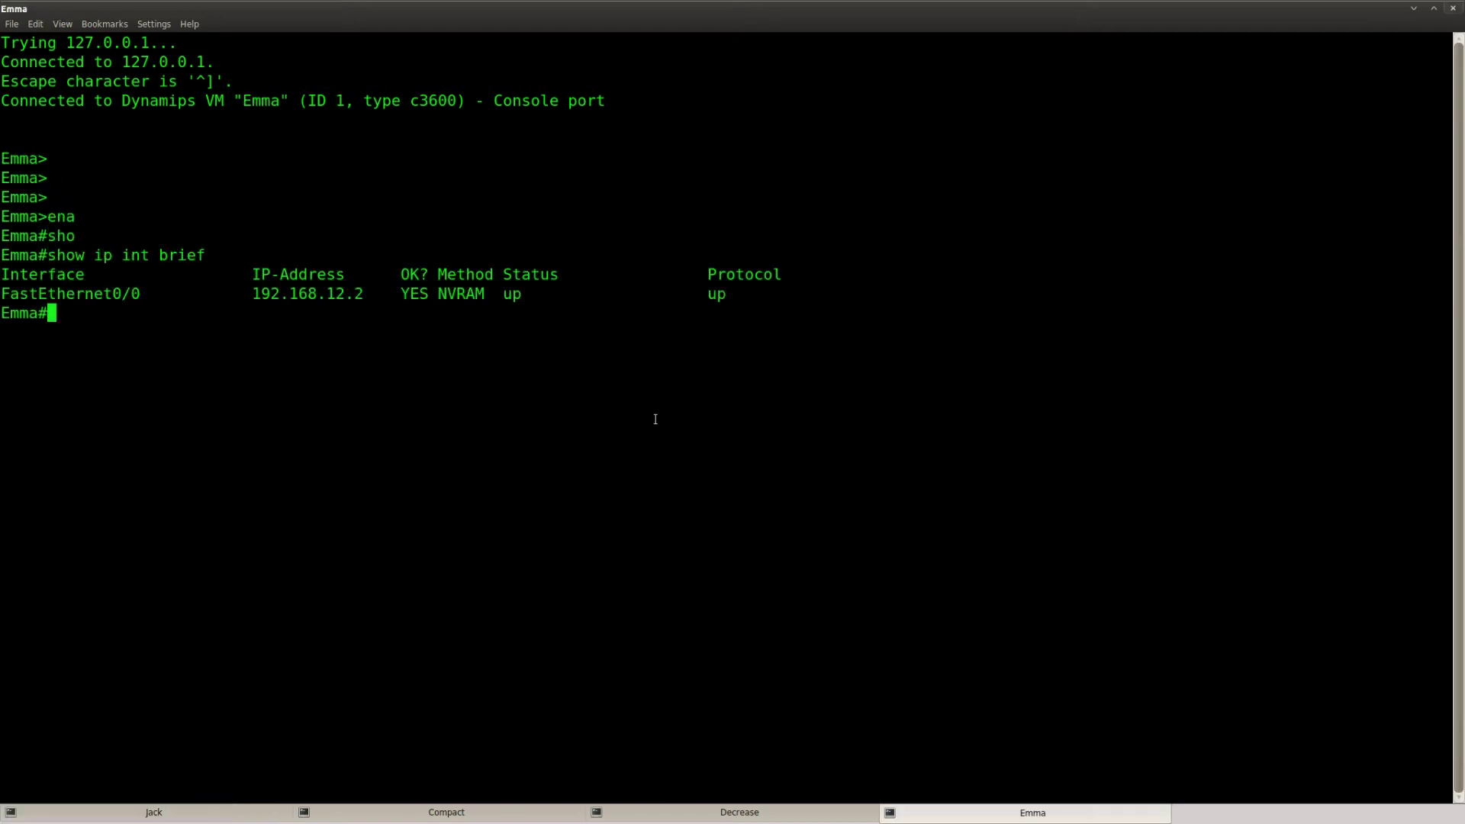
left_click_drag(366, 294, 252, 294)
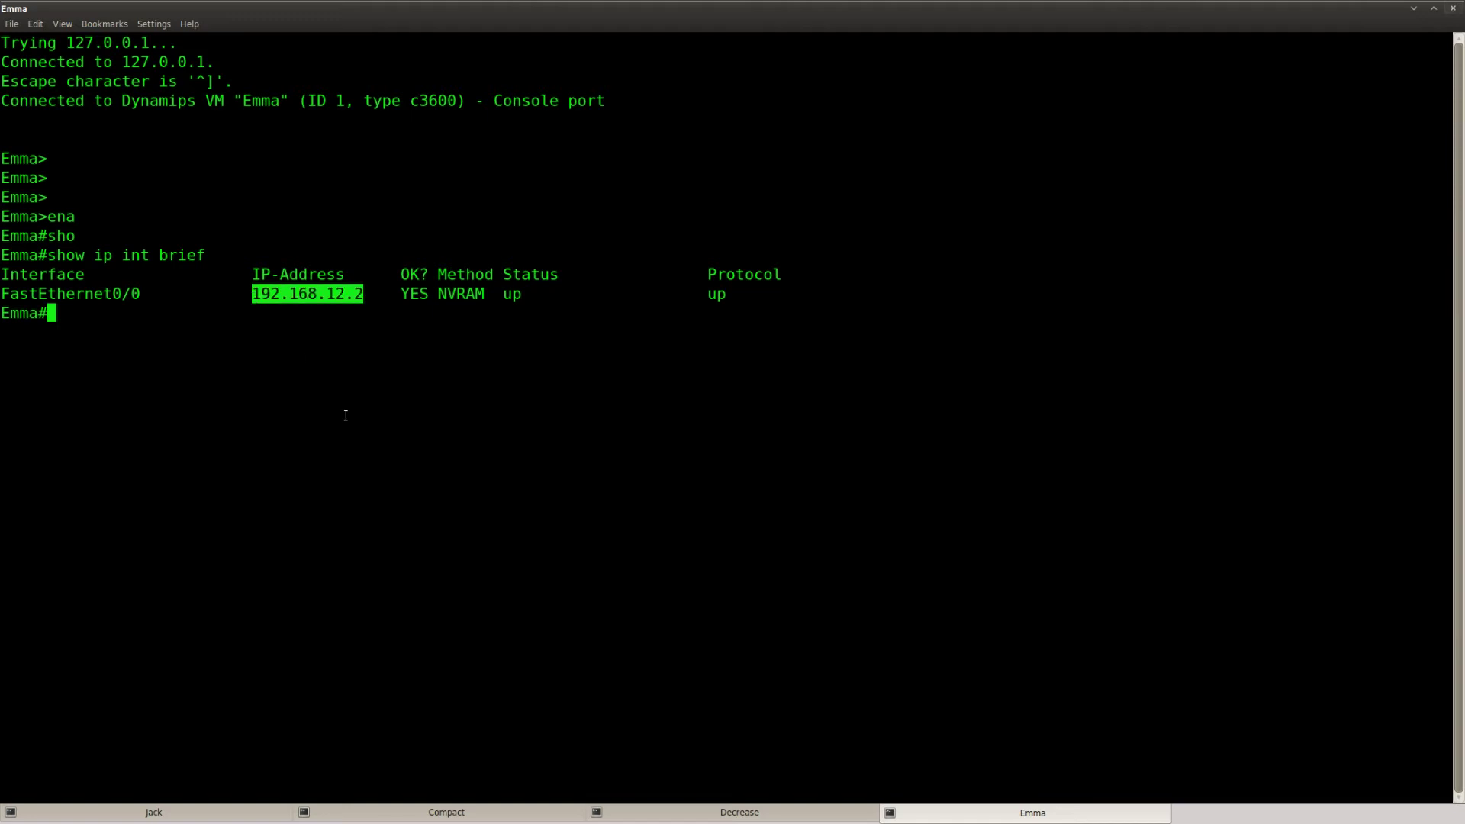
left_click(200, 812)
Step: On Compact, enter privileged mode and confirm Serial0/0 is up/up with show ip int brief
left_click(409, 816)
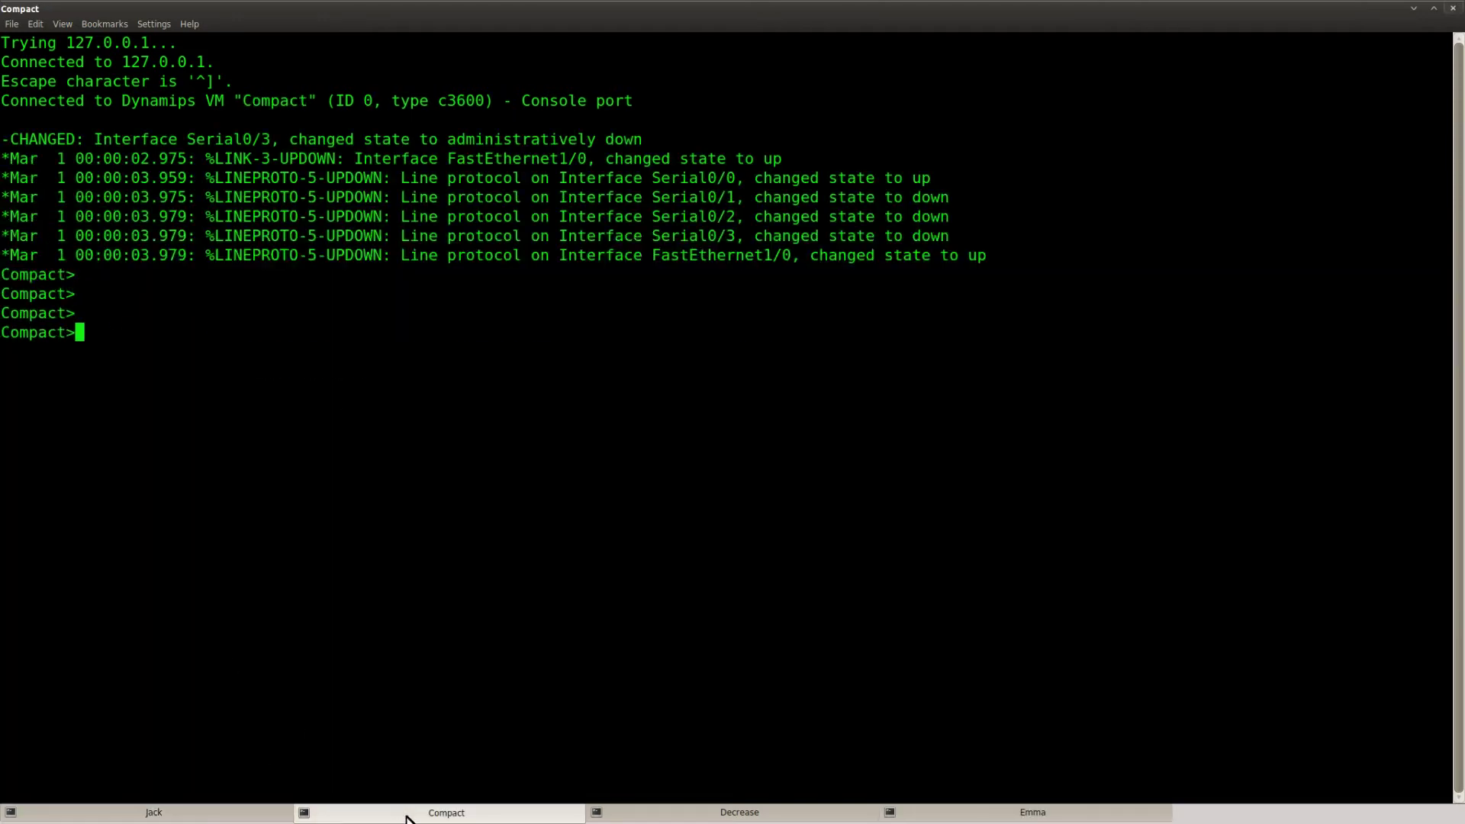
key("Return")
key("Return")
type("ena")
key("Return")
type("sho")
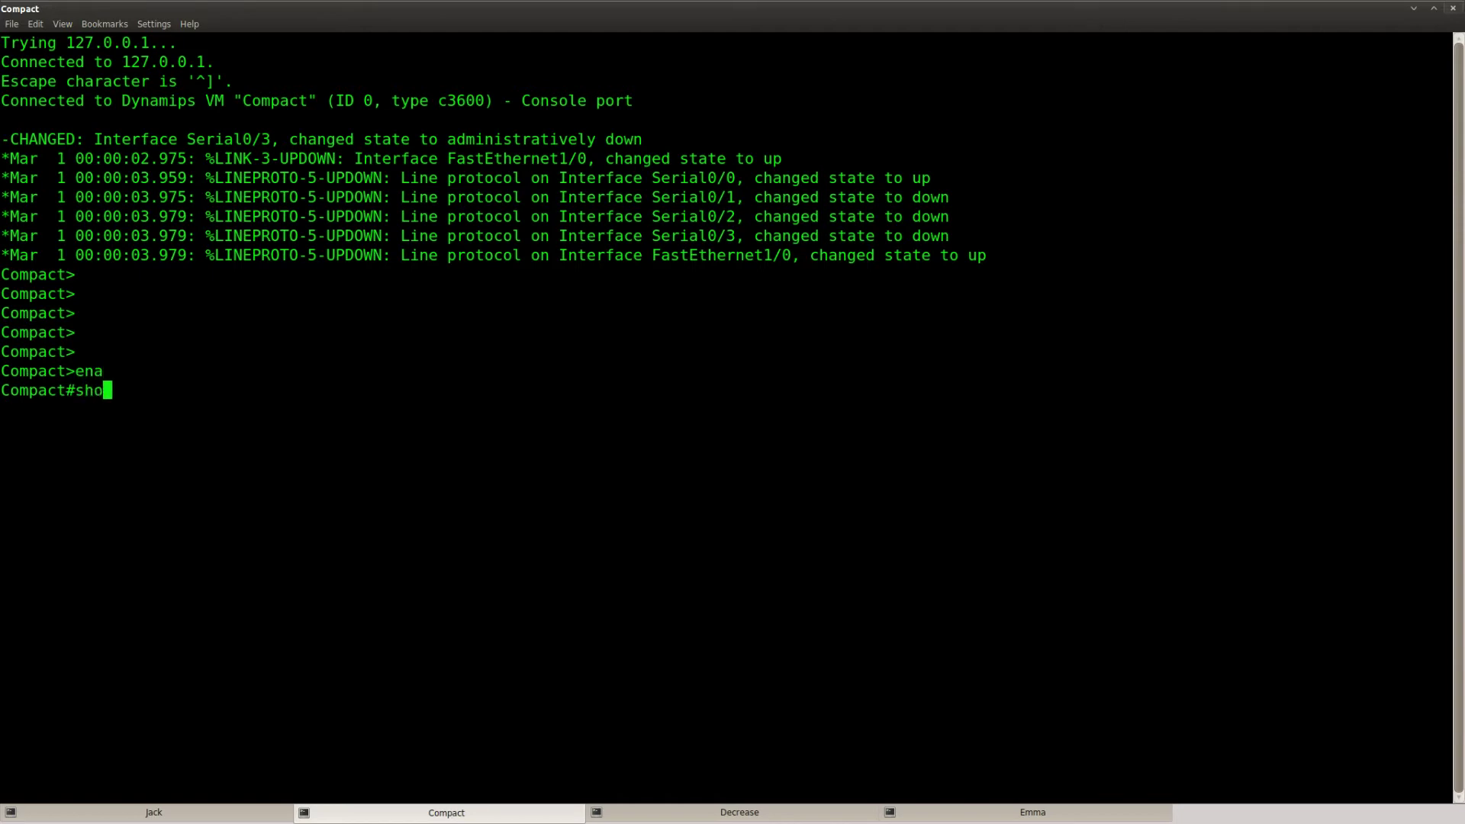
key("Tab")
type("ip int b")
key("Tab")
key("Return")
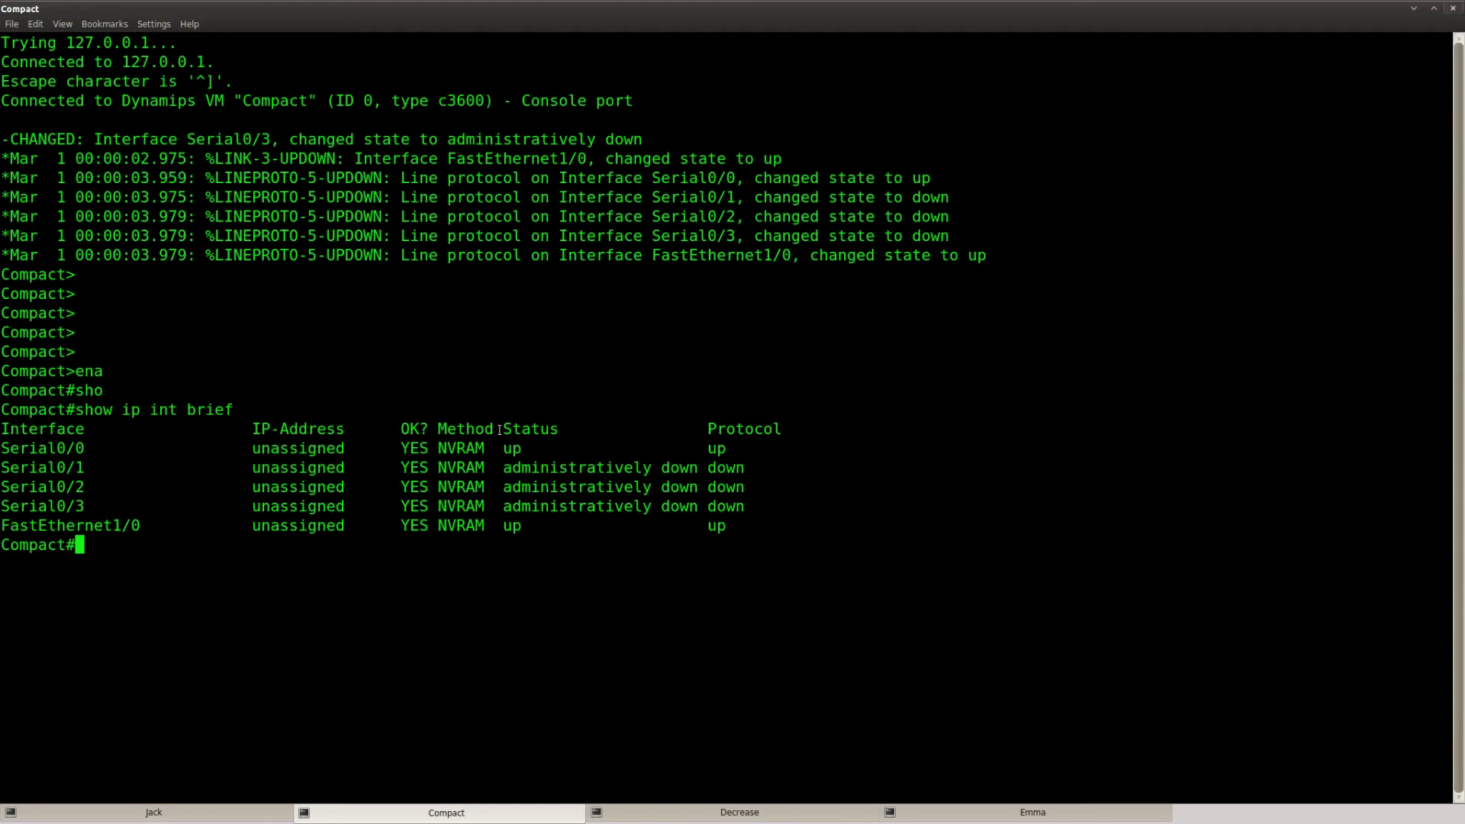
left_click_drag(735, 450, 2, 448)
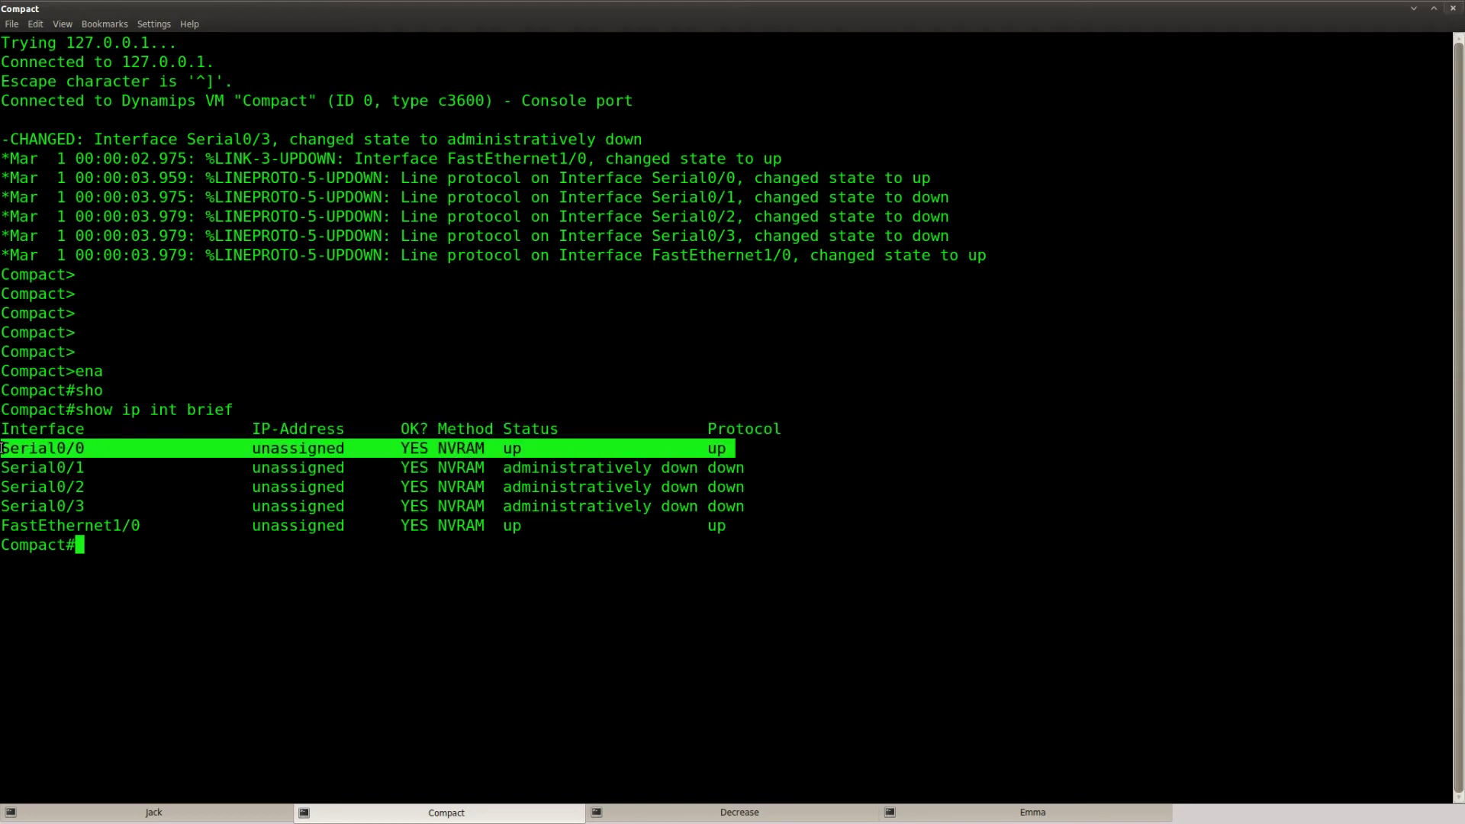
left_click(222, 597)
Step: Check Compact's running config shows encapsulation frame-relay on Serial0/0
type("show run")
key("Return")
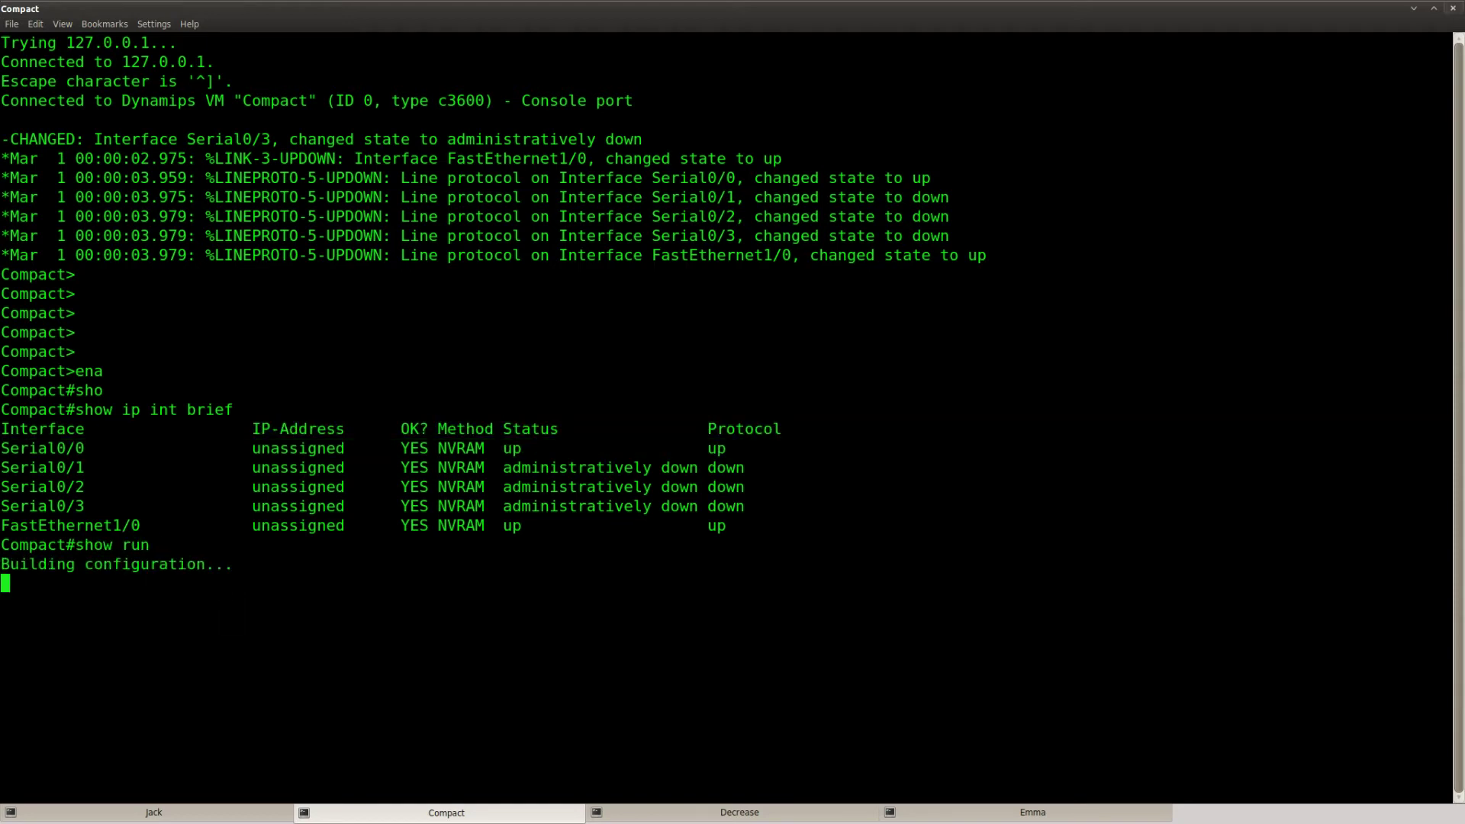
key("space")
key("space")
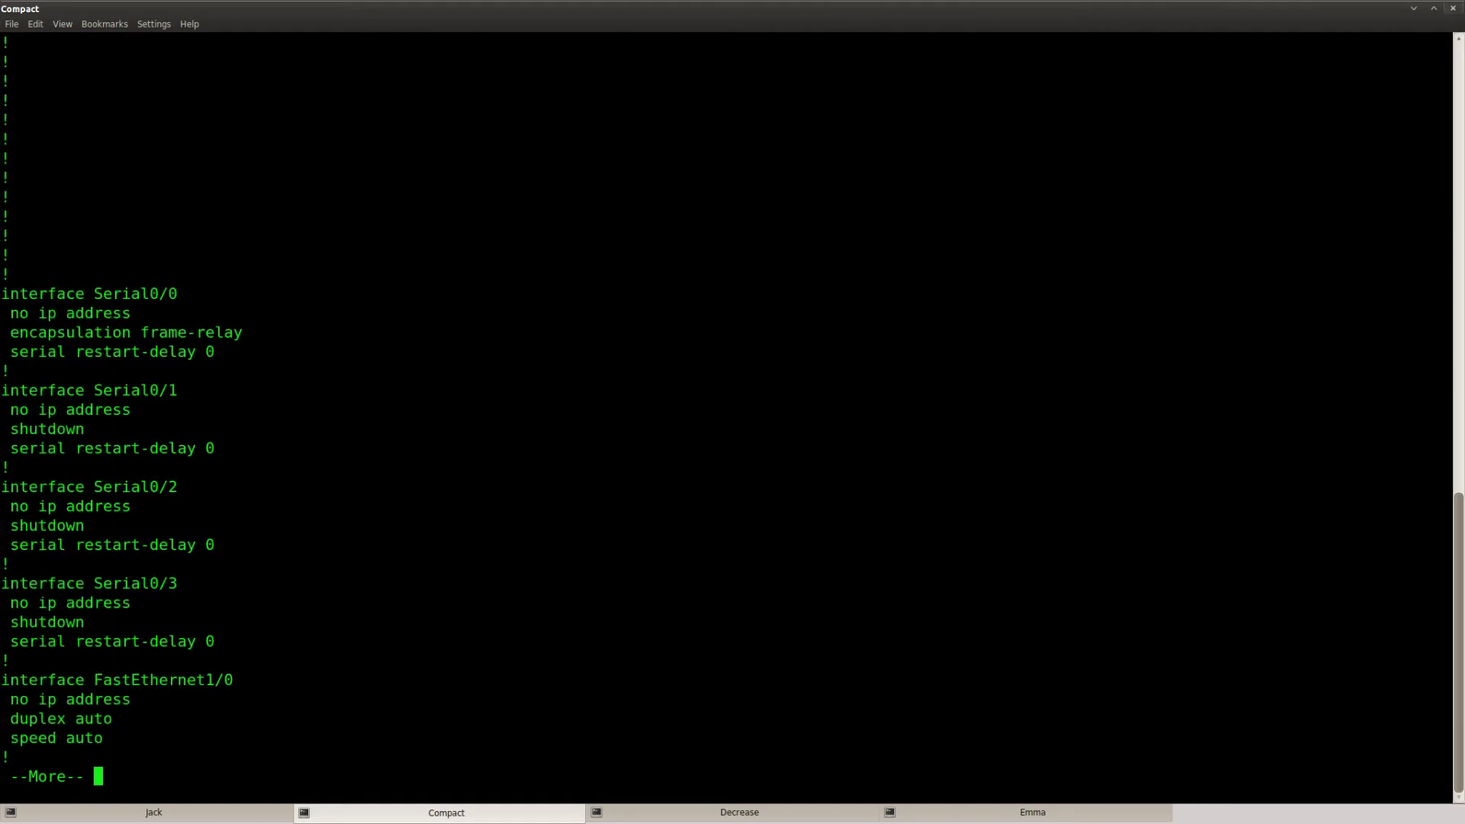
left_click_drag(244, 323, 2, 334)
Step: On Decrease, enter privileged mode and confirm Serial0/0 uses encapsulation frame-relay
left_click(736, 813)
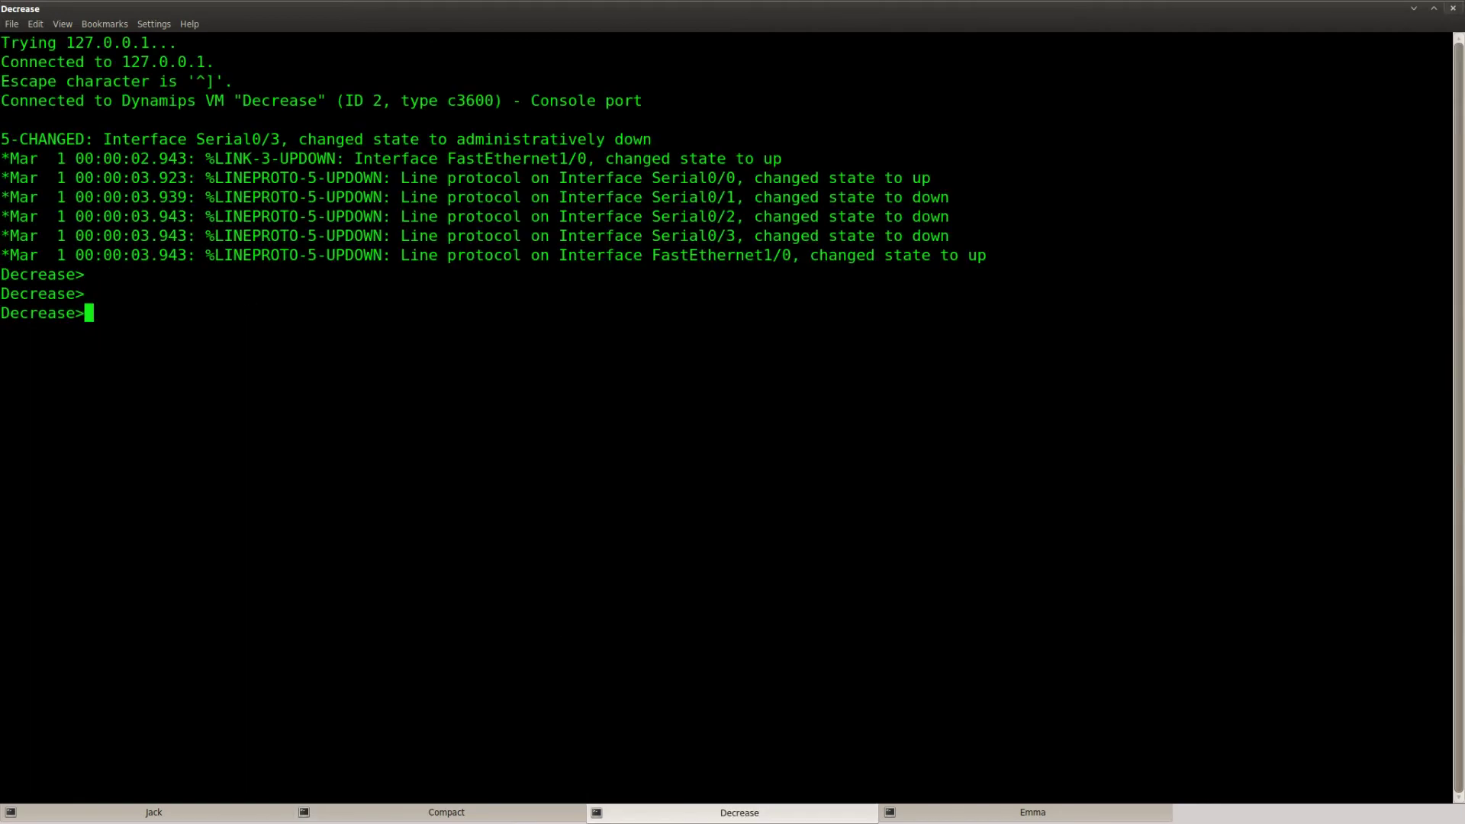
key("Return")
key("Return")
type("ena")
key("Return")
type("show run")
key("Return")
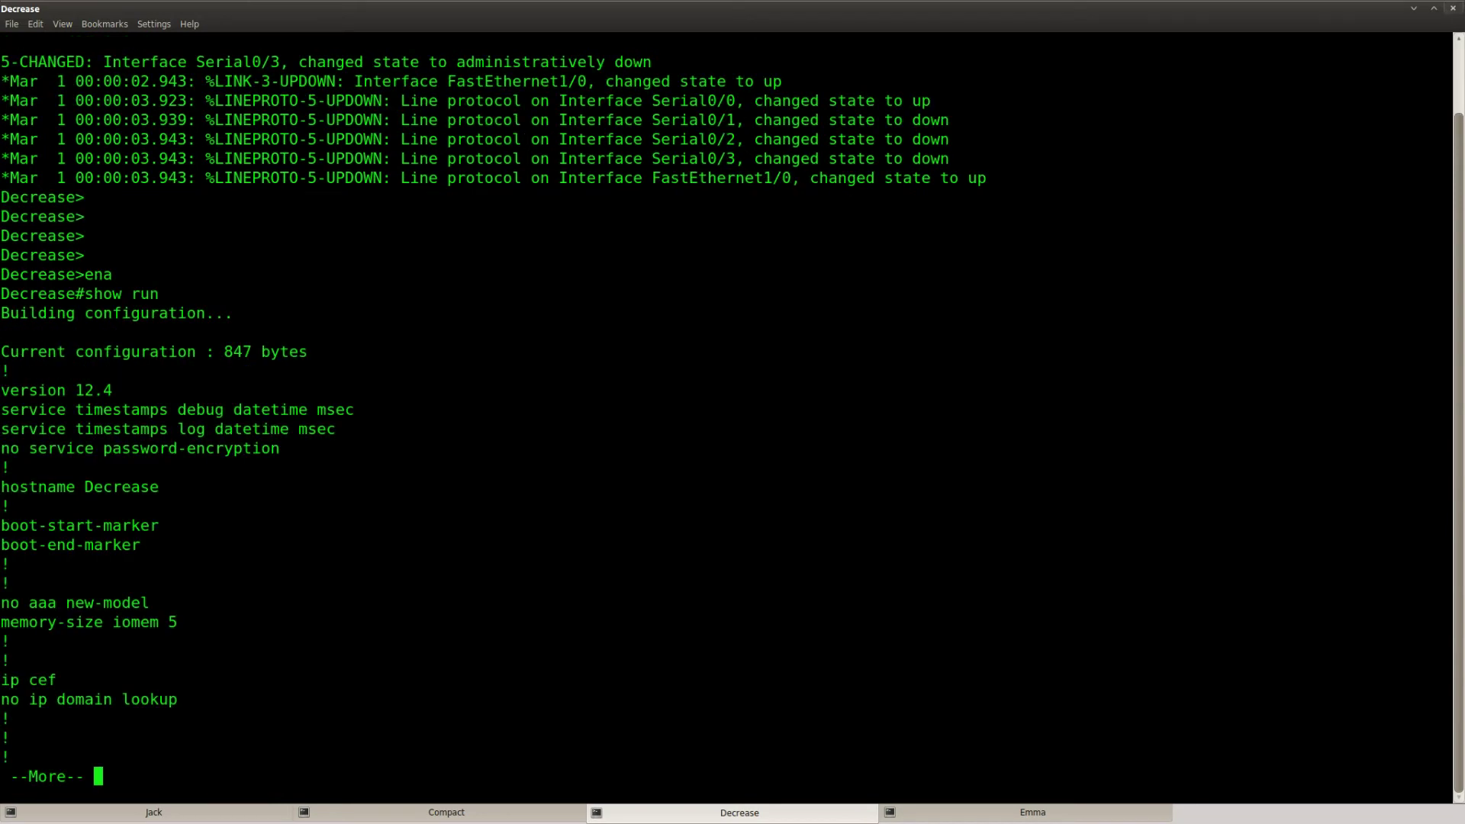
key("space")
key("space")
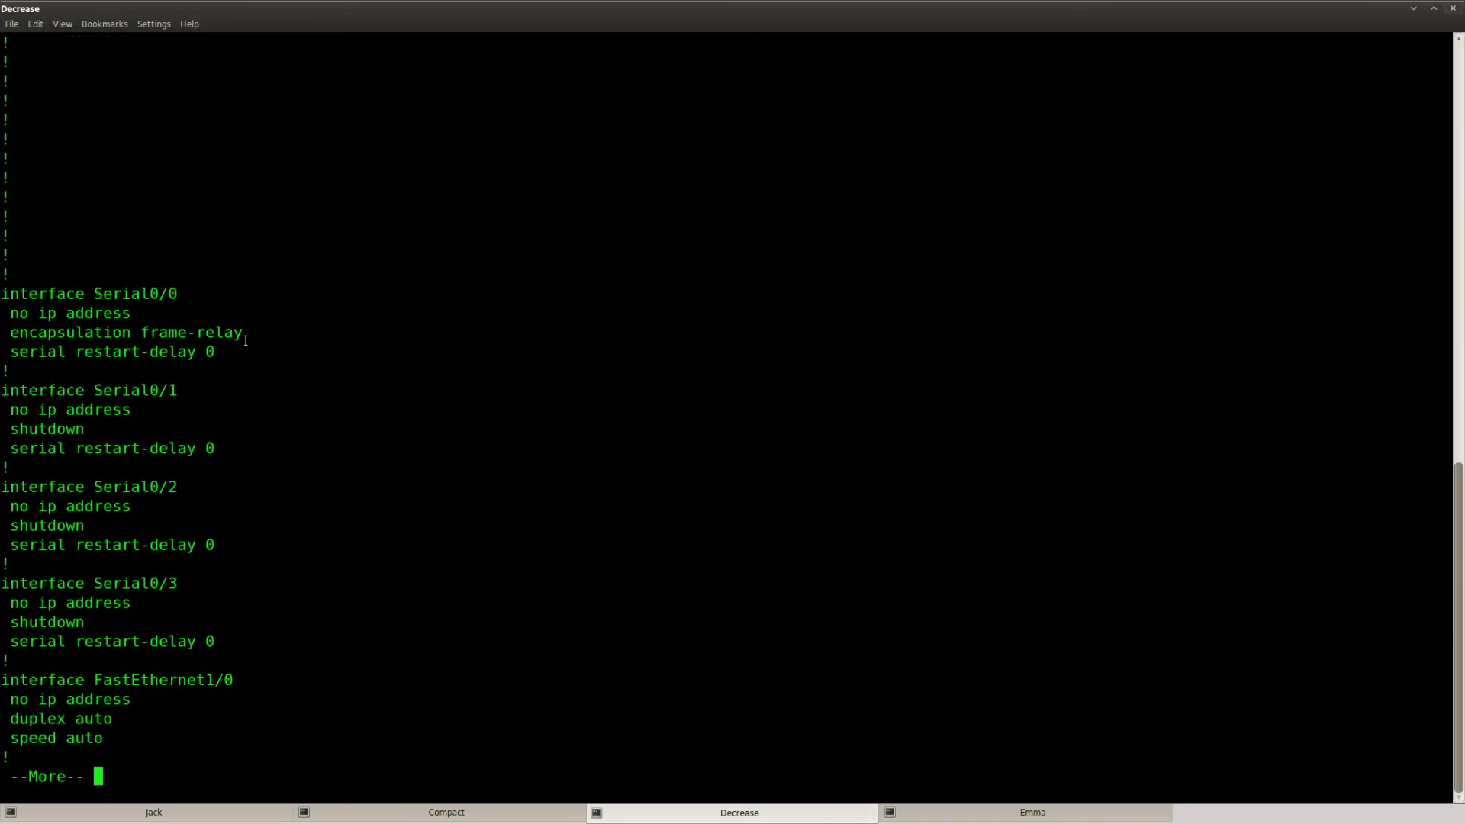
left_click_drag(243, 334, 5, 336)
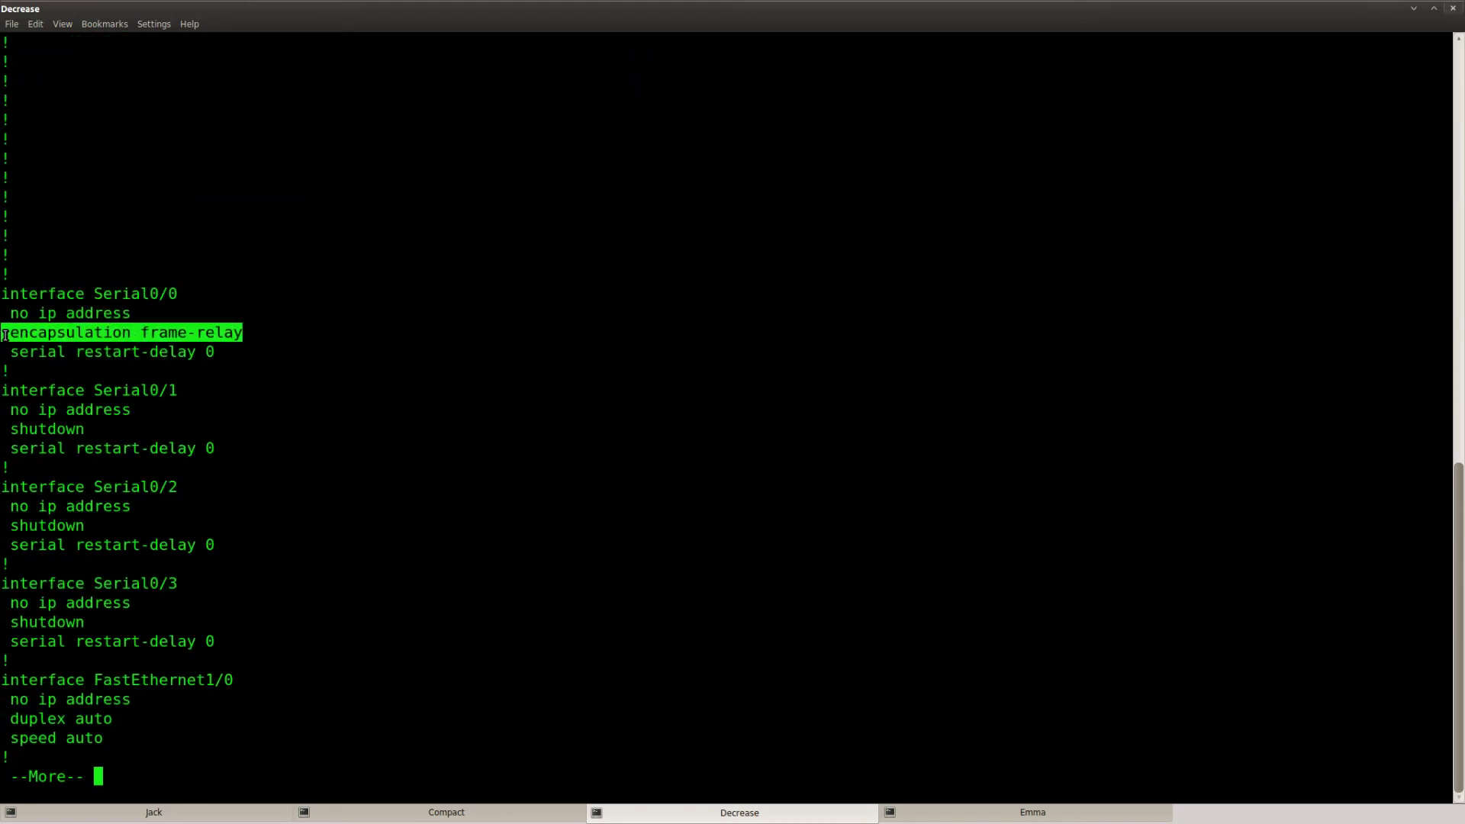
left_click(284, 458)
Step: Run show frame-relay pvc on Decrease to confirm DLCI 201 is active, then return to Compact
type("qsho")
key("Tab")
type("frame")
key("Tab")
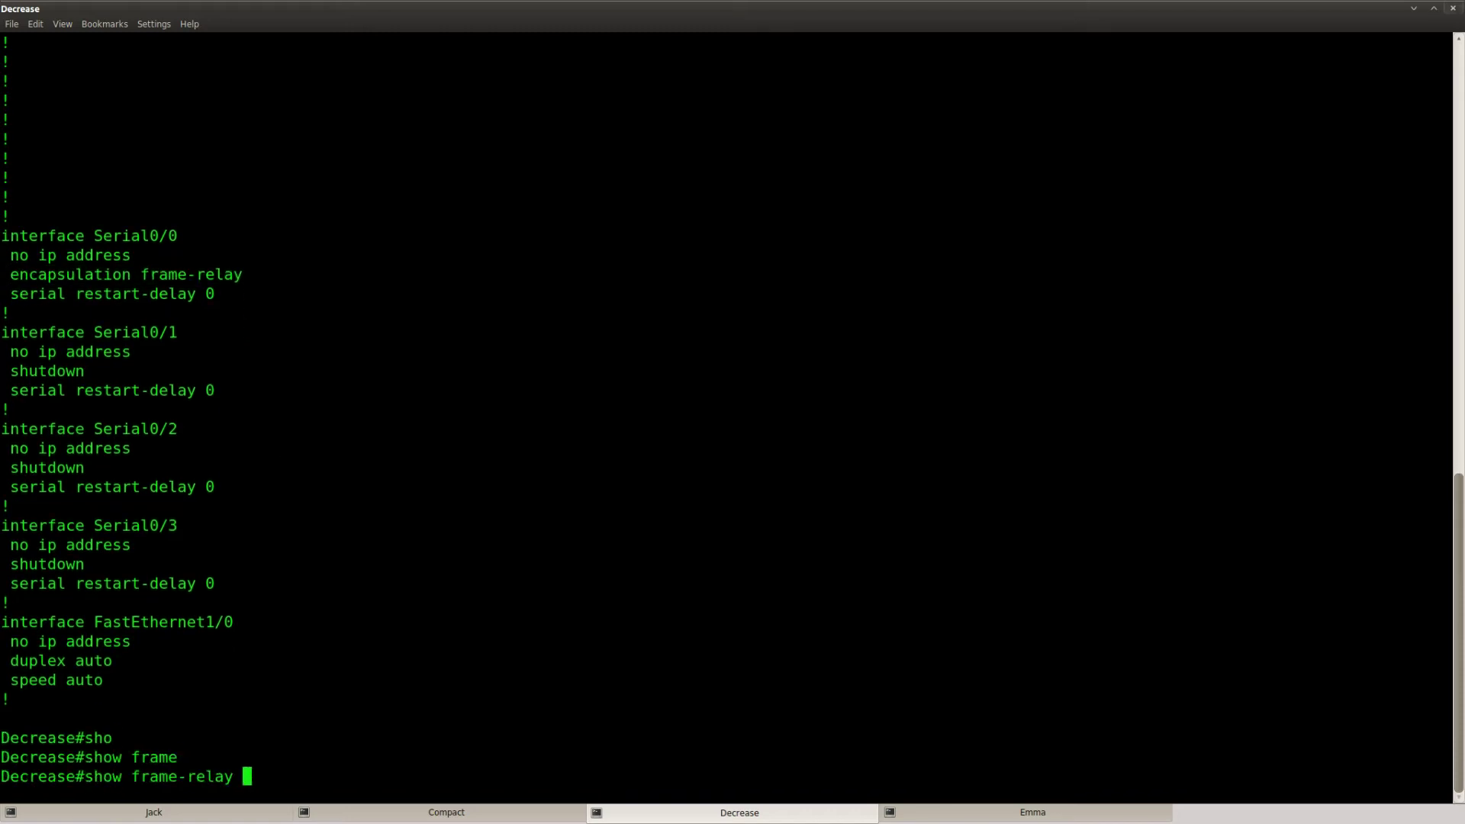
type("pvc")
key("Tab")
key("Return")
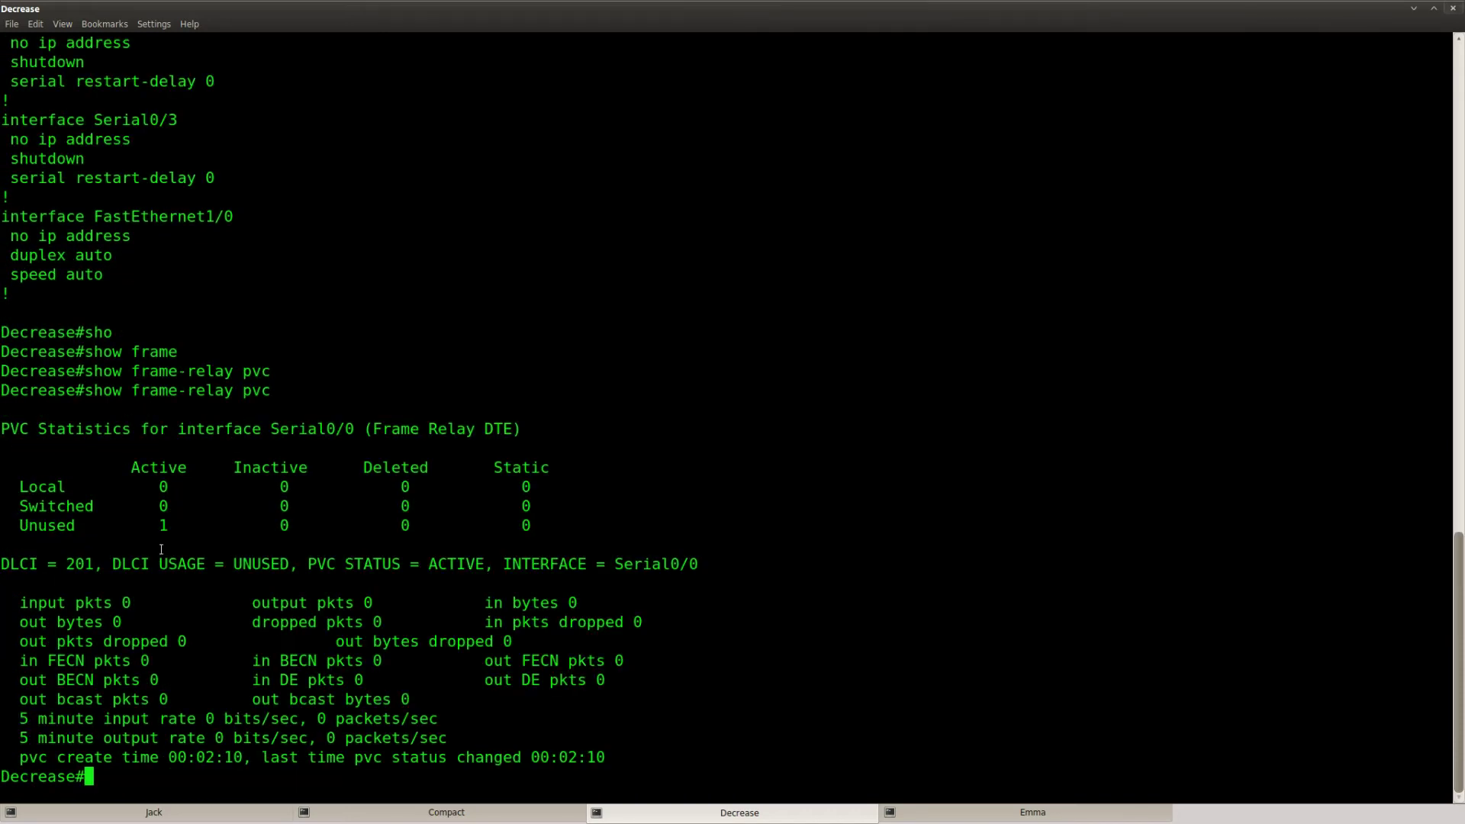
left_click_drag(94, 565, 3, 566)
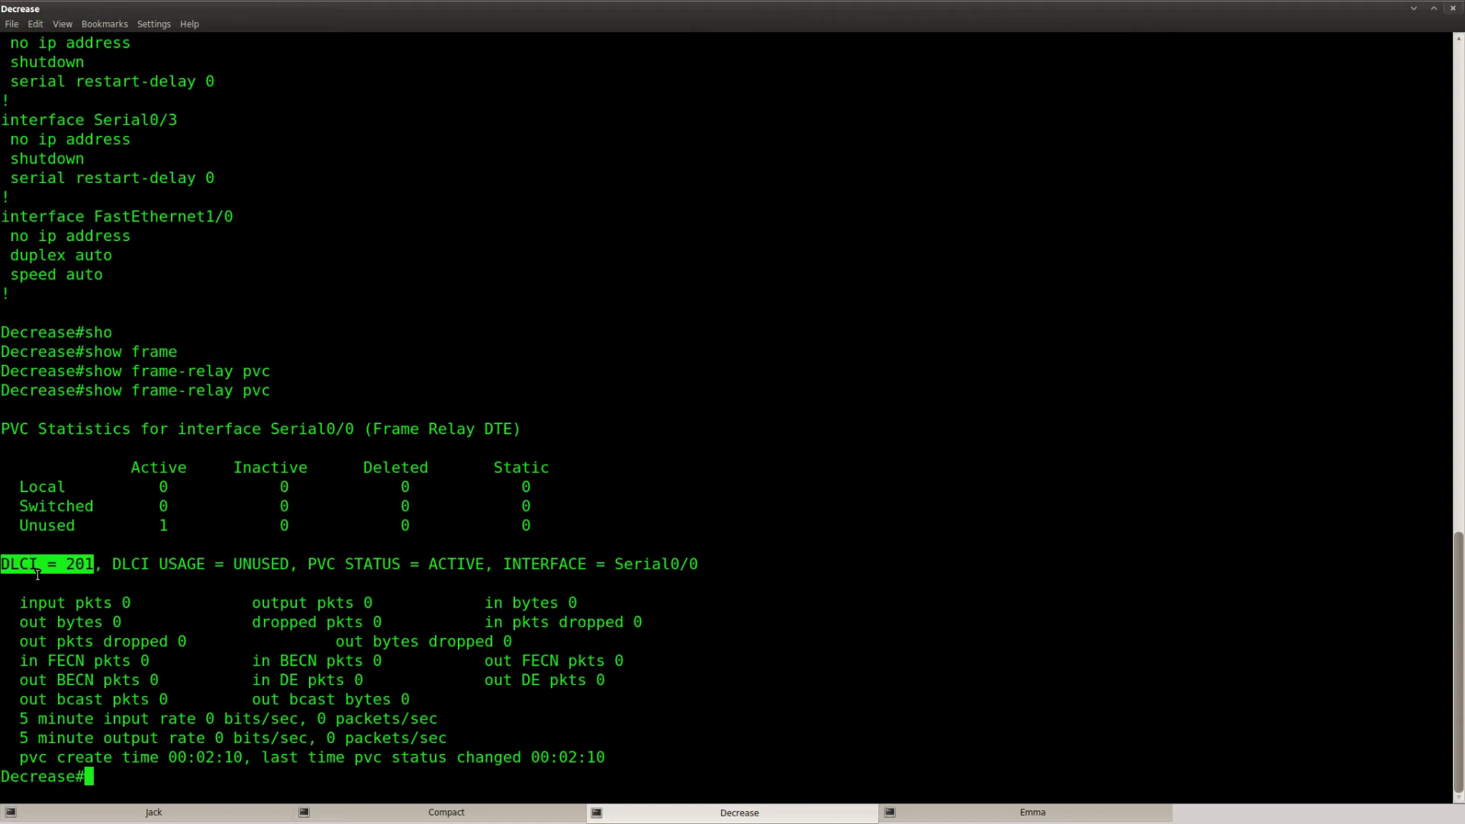
left_click(439, 813)
key("Return")
Step: Run show frame-relay pvc on Compact to confirm DLCI 102 on Serial0/0 is active
type("qshow frame")
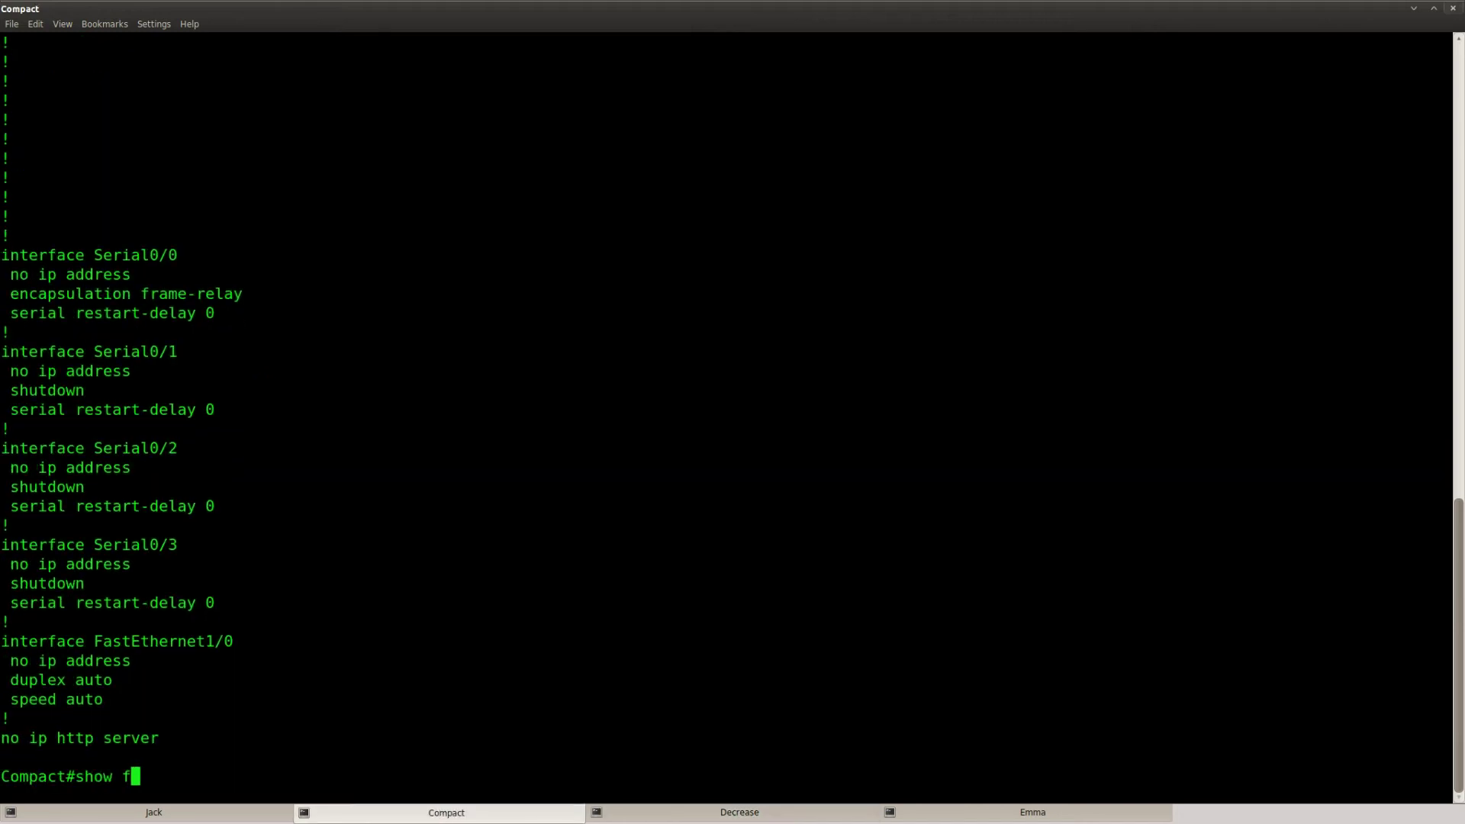
key("Tab")
type("pv")
key("Tab")
key("Return")
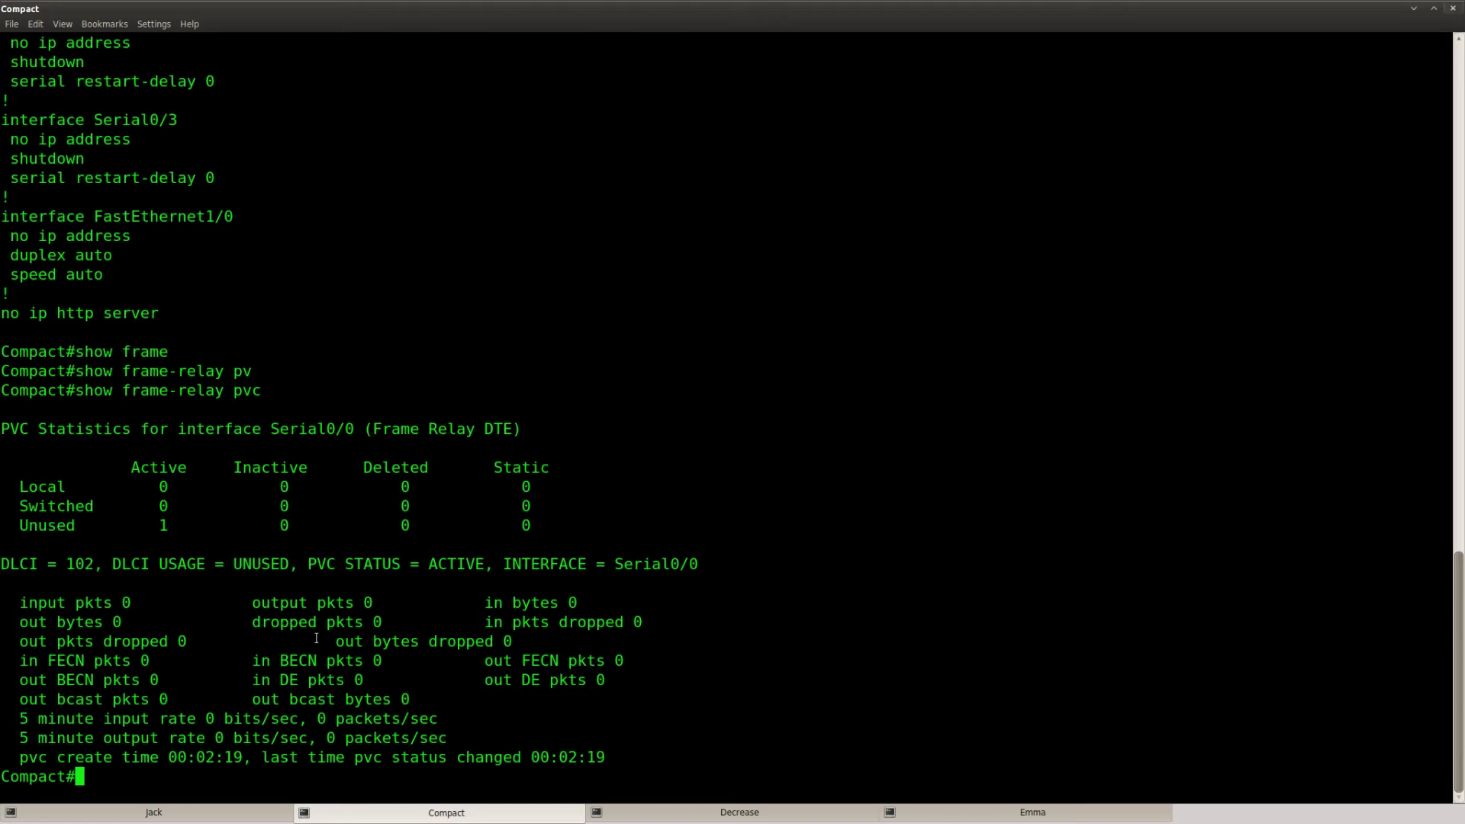
Step: Enter global configuration mode on Compact with conf t
key("Return")
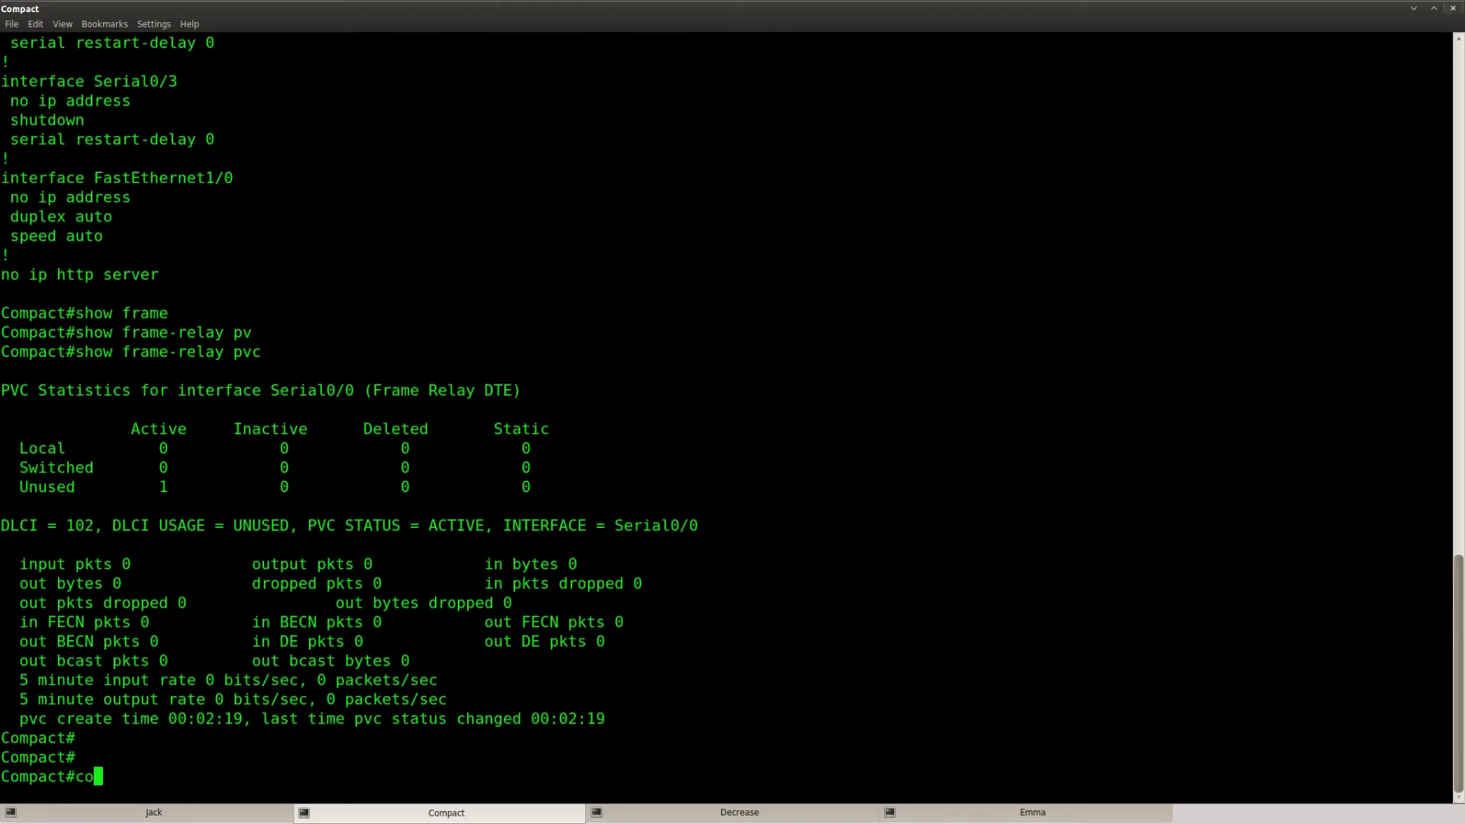
type("conf t")
key("Return")
Step: Try interface f0/0, then list Compact's interfaces with do show ip int brief
type("int f0/0")
key("Return")
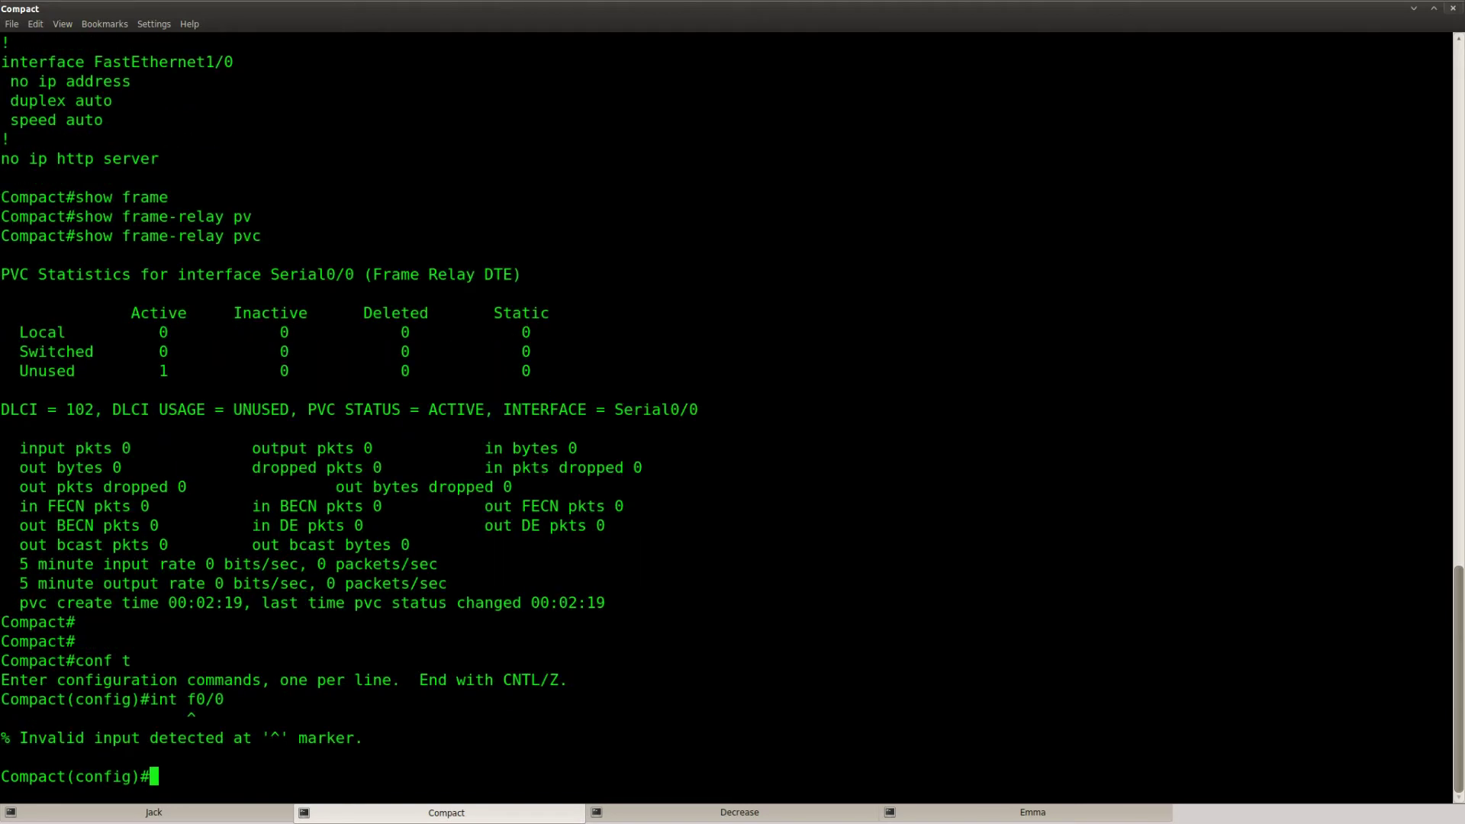
type("do show ip int brief")
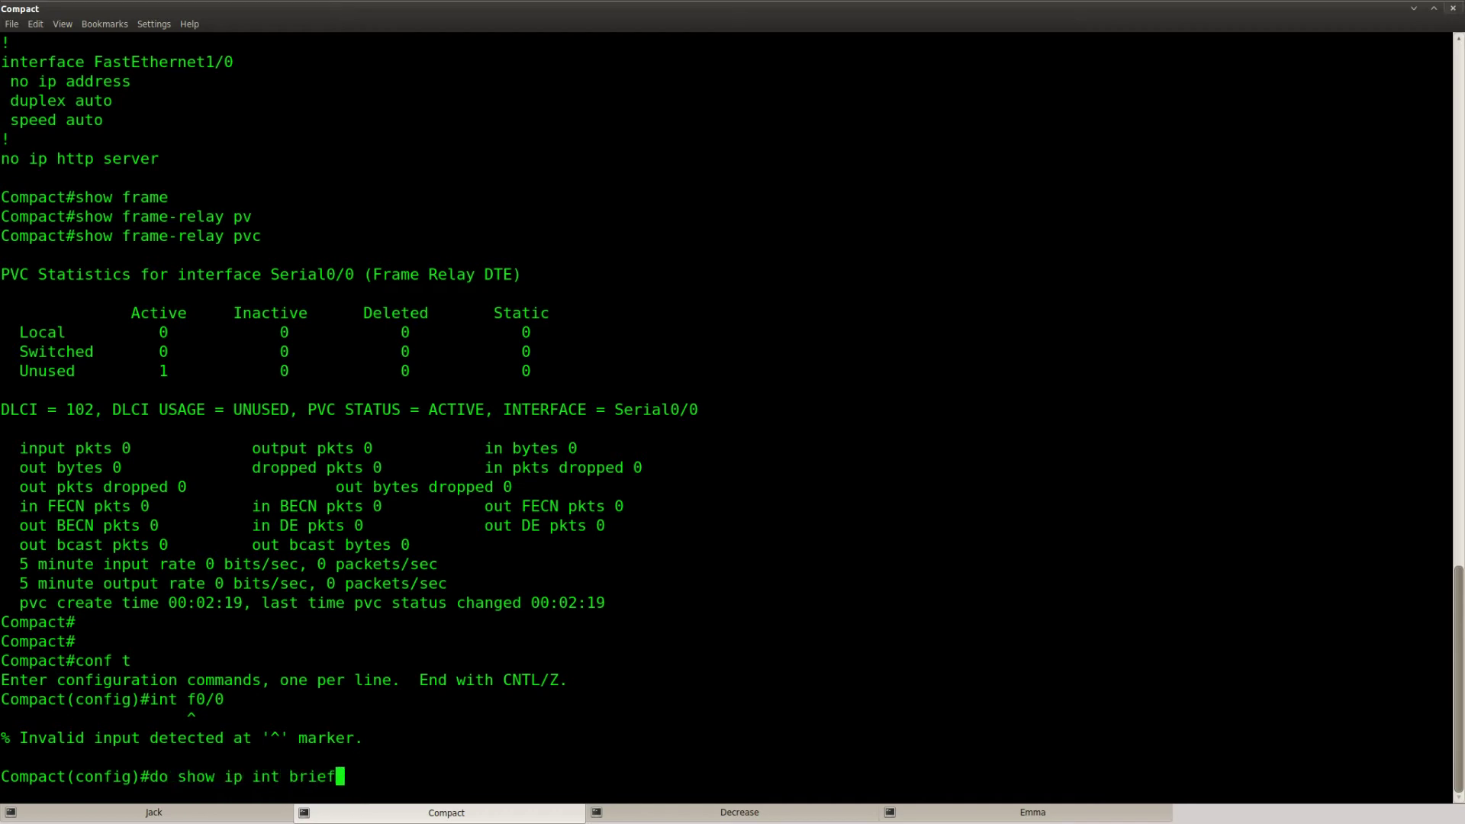
key("Return")
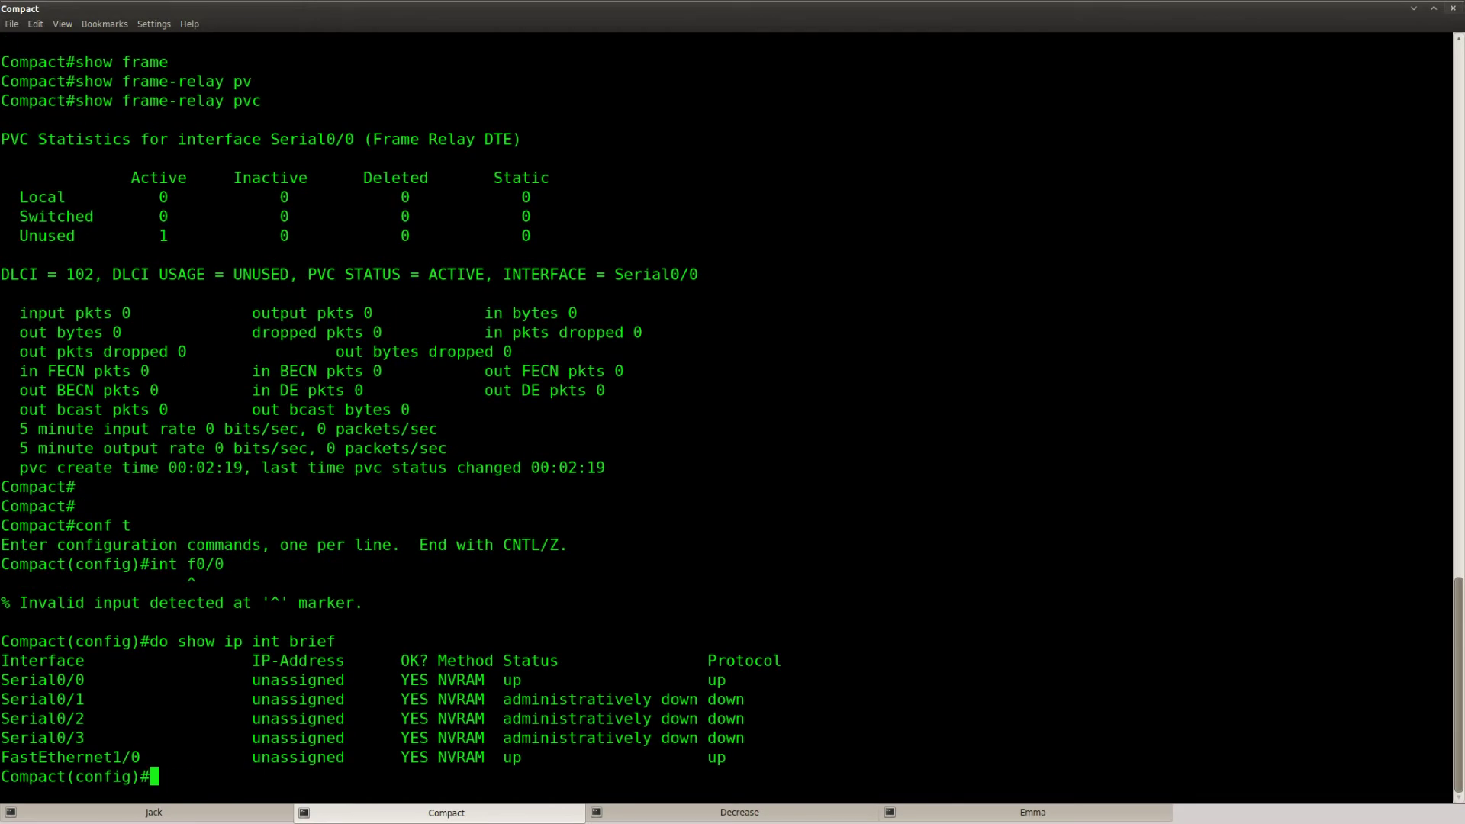
Step: Put Compact's FastEthernet1/0 into bridge-group 1
type("int f1/0")
key("Return")
key("Return")
type("bri")
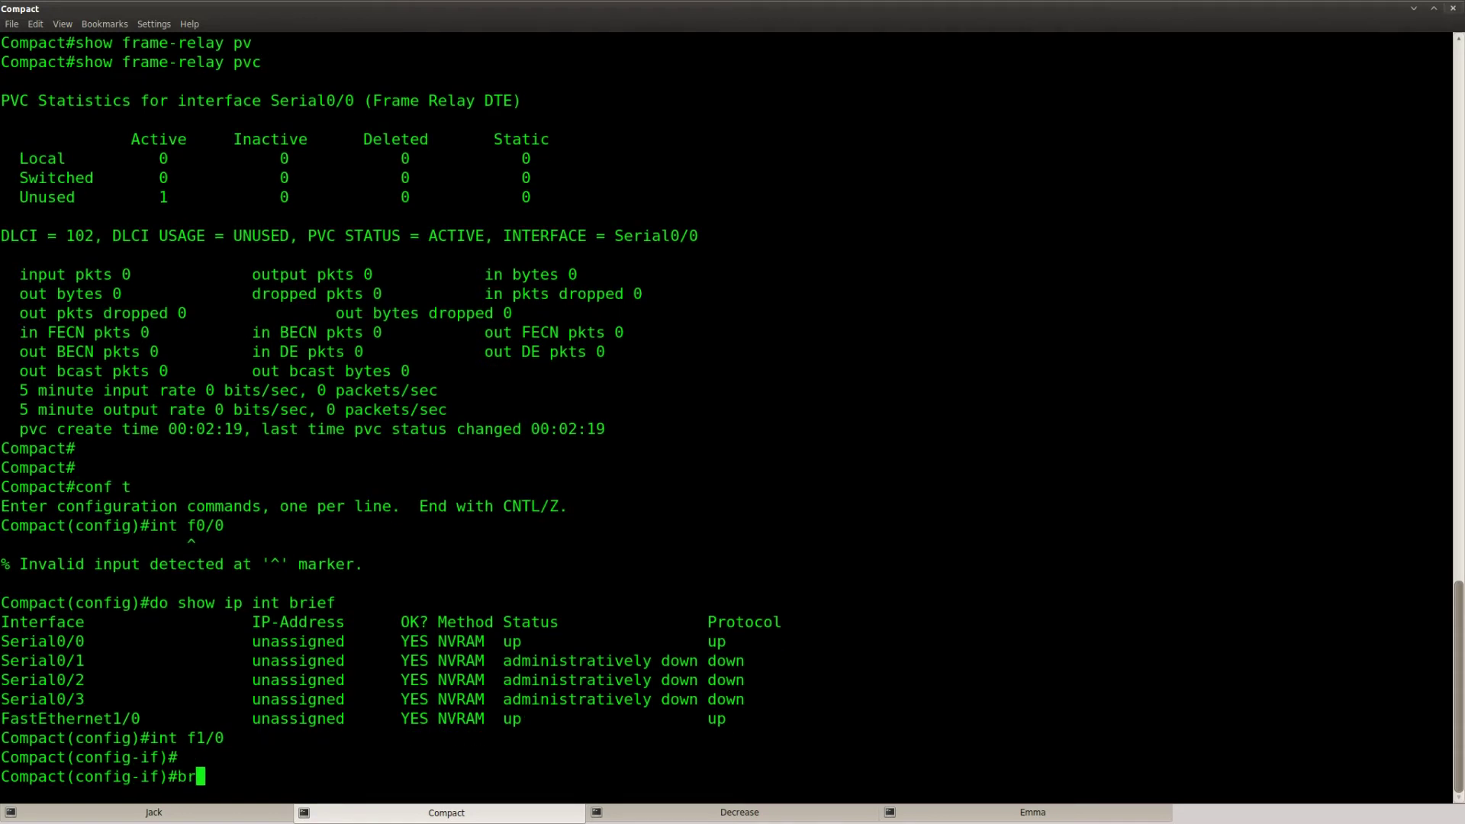
key("Tab")
type("1")
key("Return")
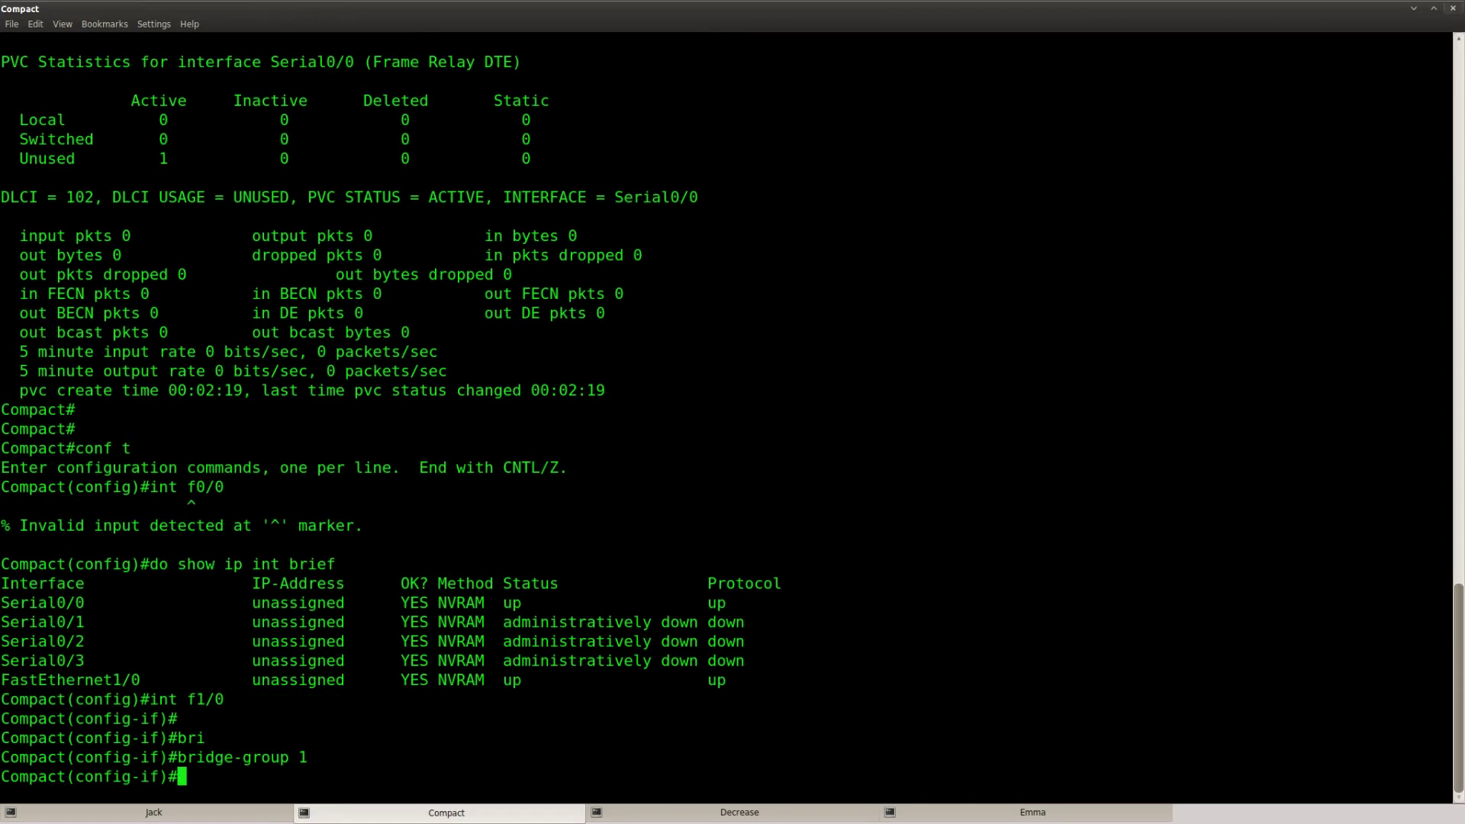
Step: Check the bridge-group ? help for valid group numbers, then leave the line
key("Up")
key("BackSpace")
type("?")
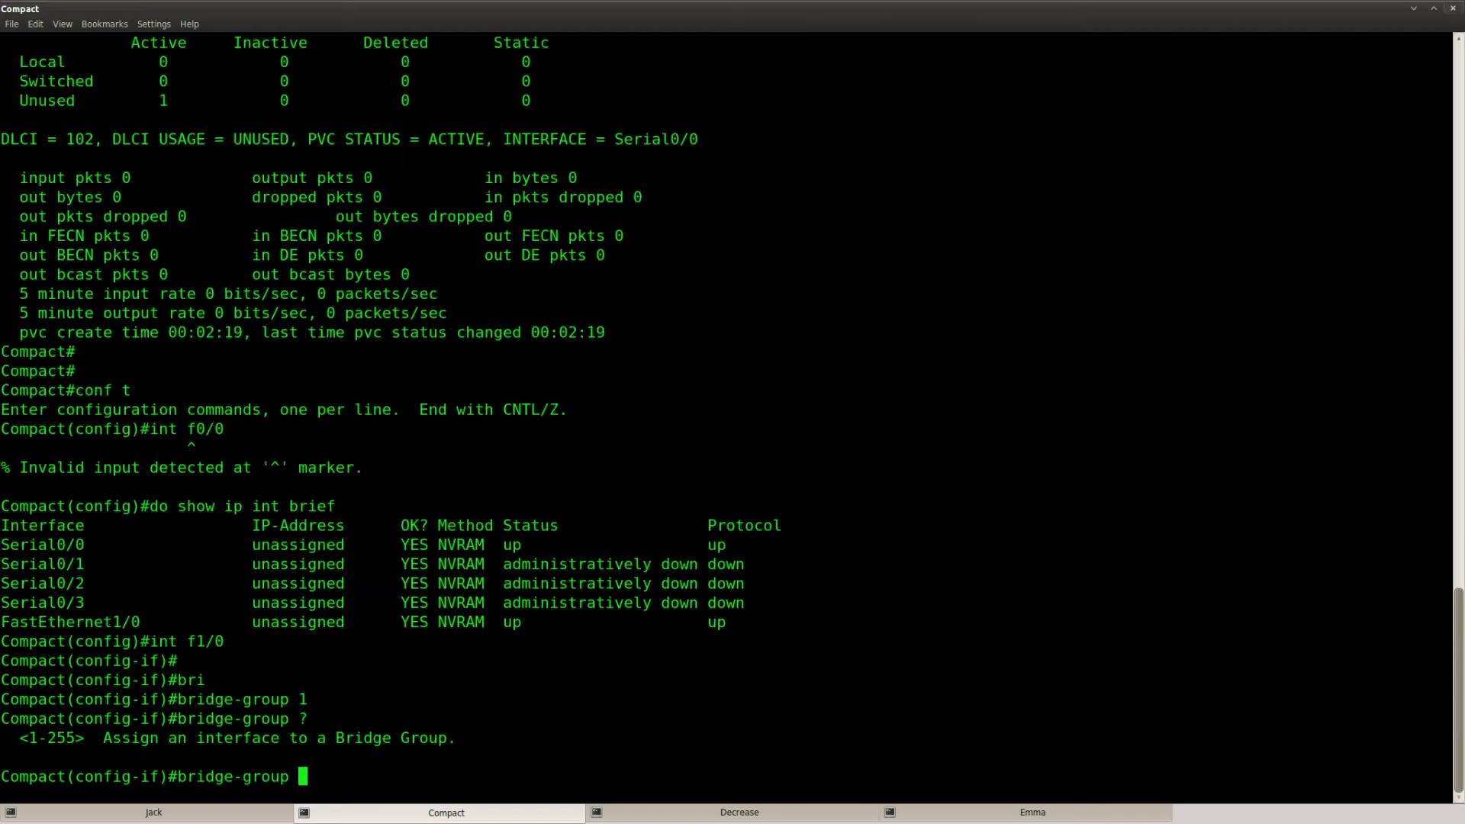
key("BackSpace")
key("ctrl+c")
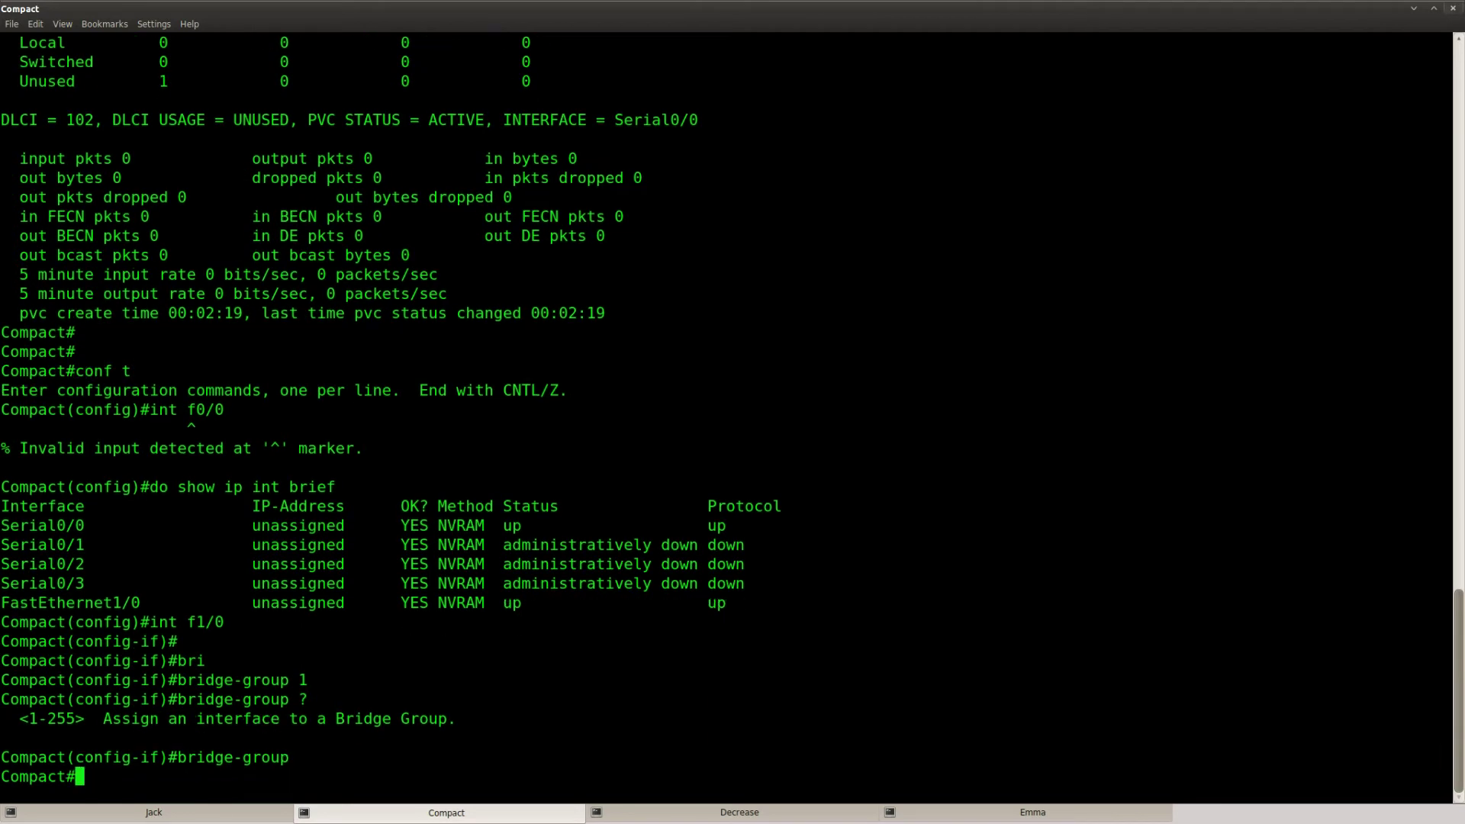
Step: Add Compact's Serial0/0 interface to bridge-group 1
type("conf t")
key("Return")
type("int")
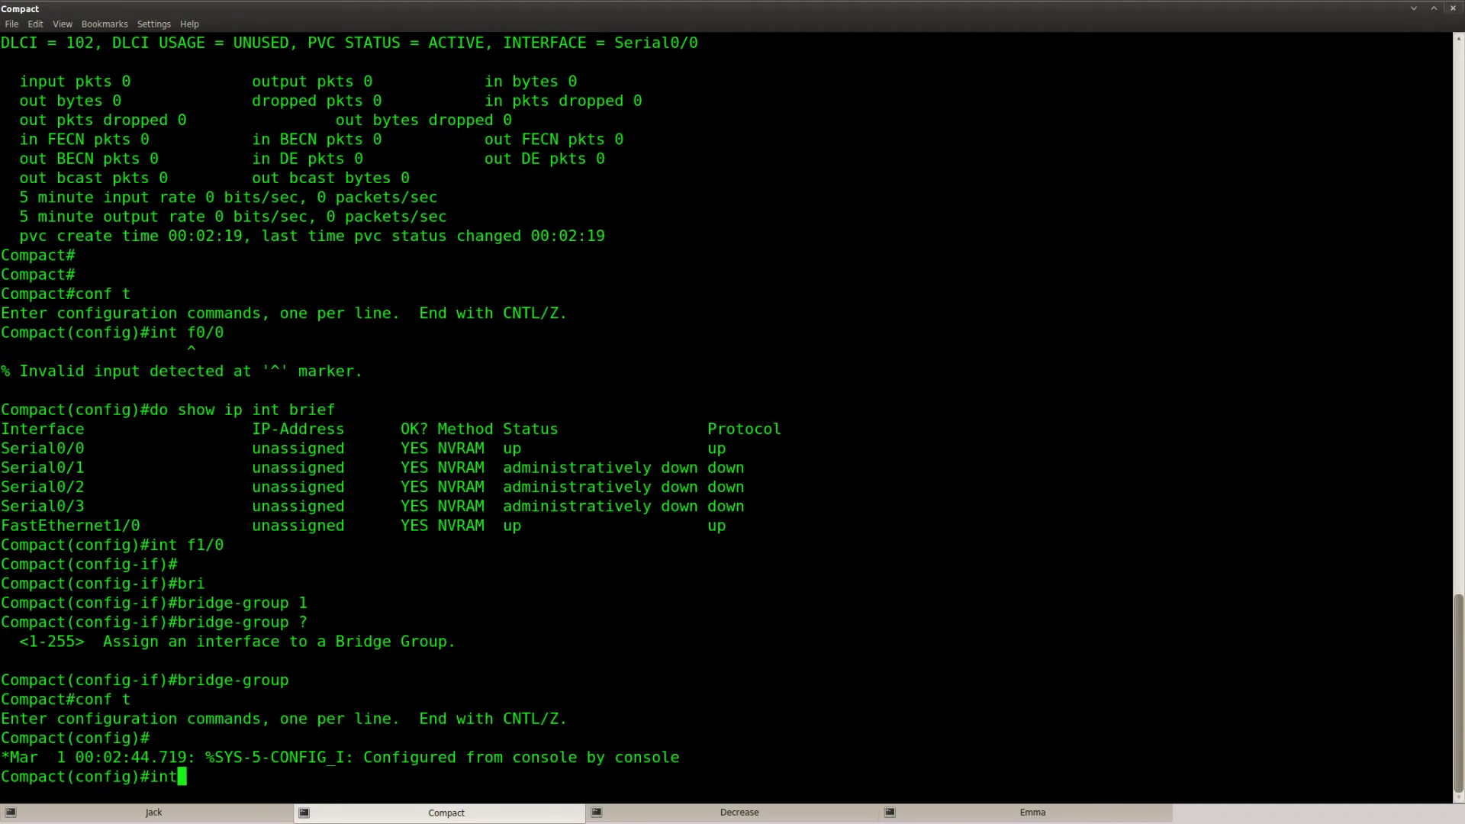
type(" s0/0")
key("Return")
type("bridge-group 1")
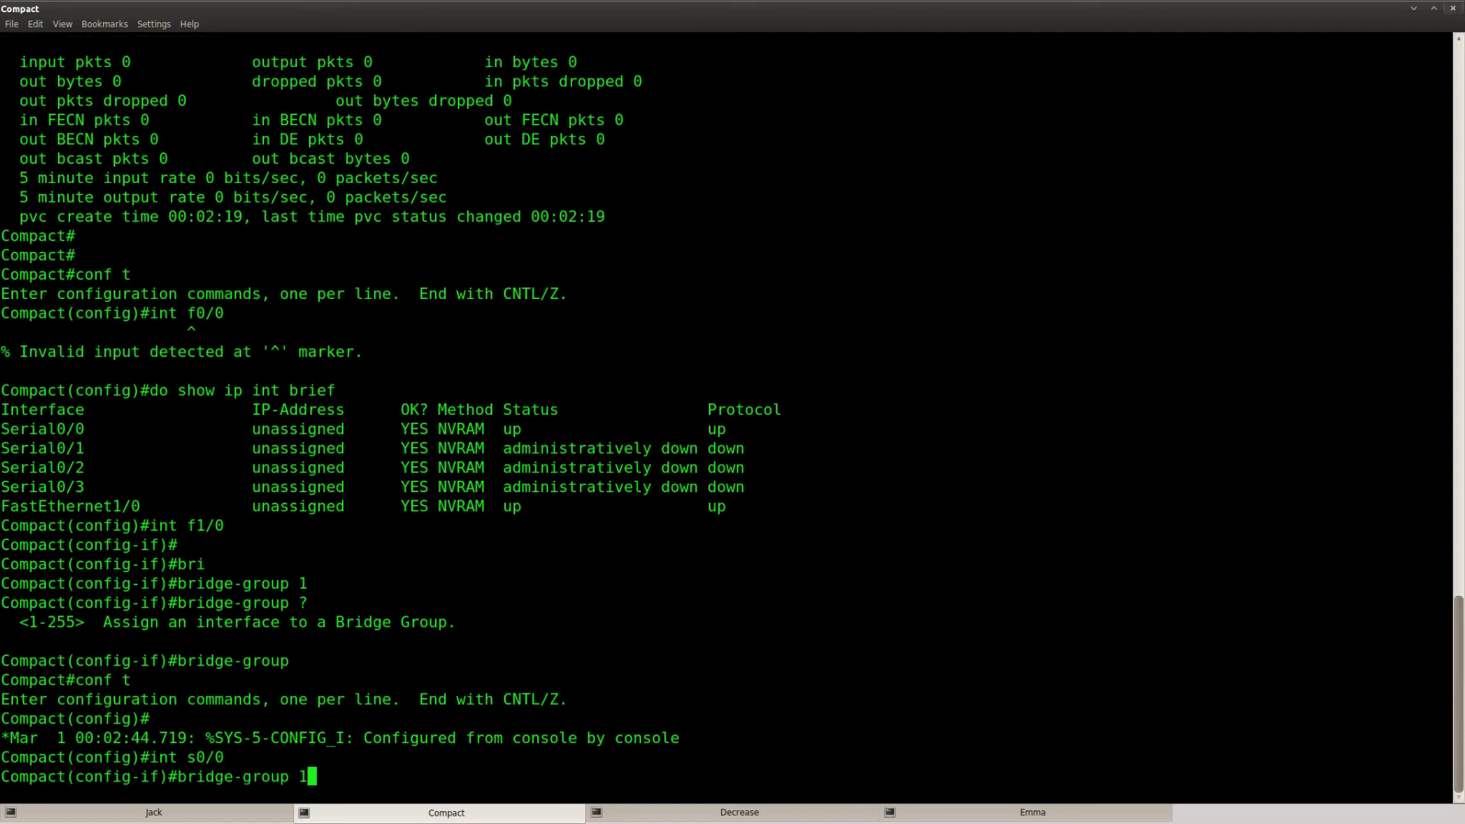
key("Return")
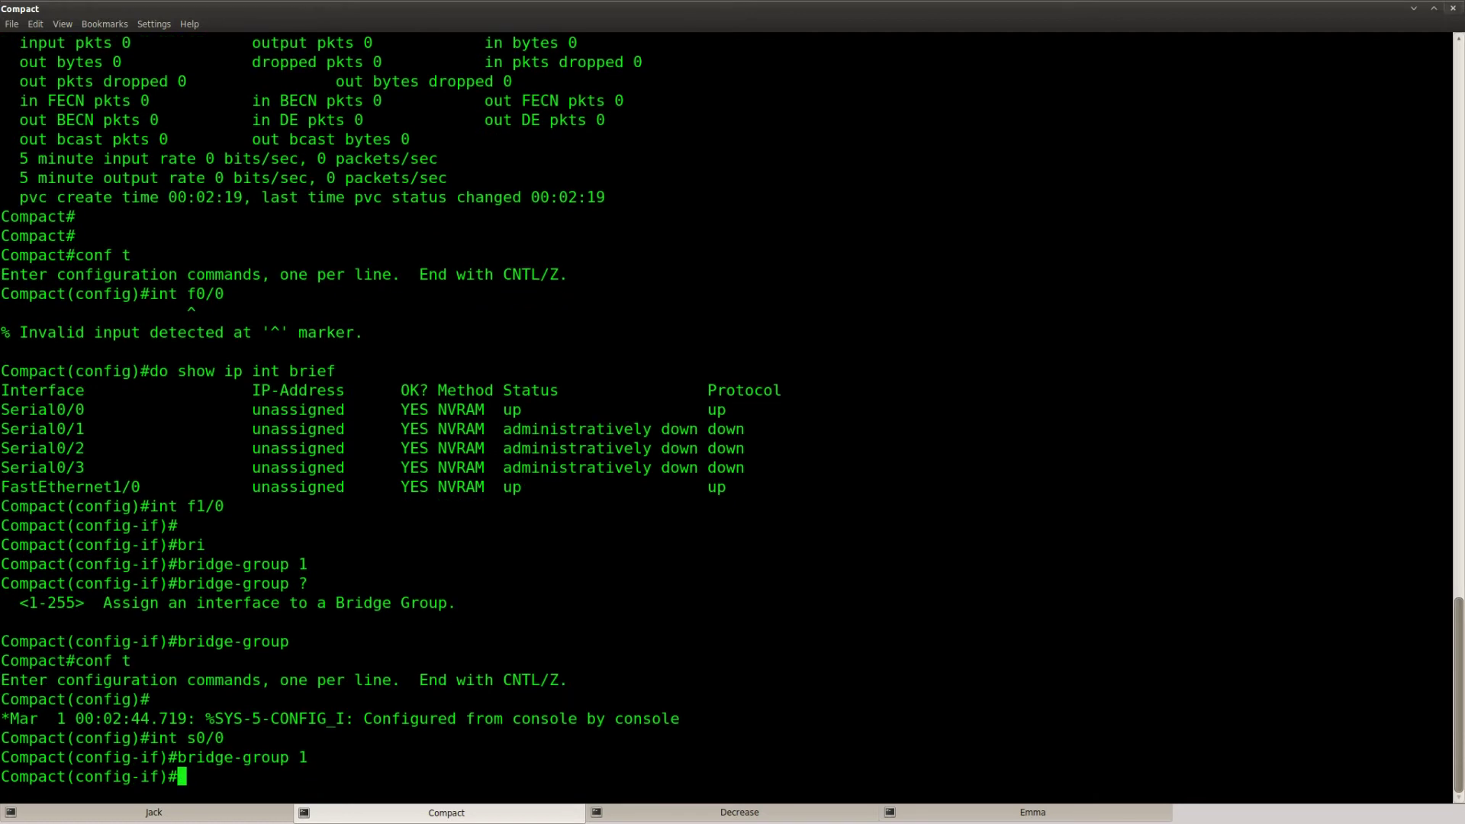
Step: Configure frame-relay map bridge 102 broadcast on Serial0/0
type("frame")
key("Tab")
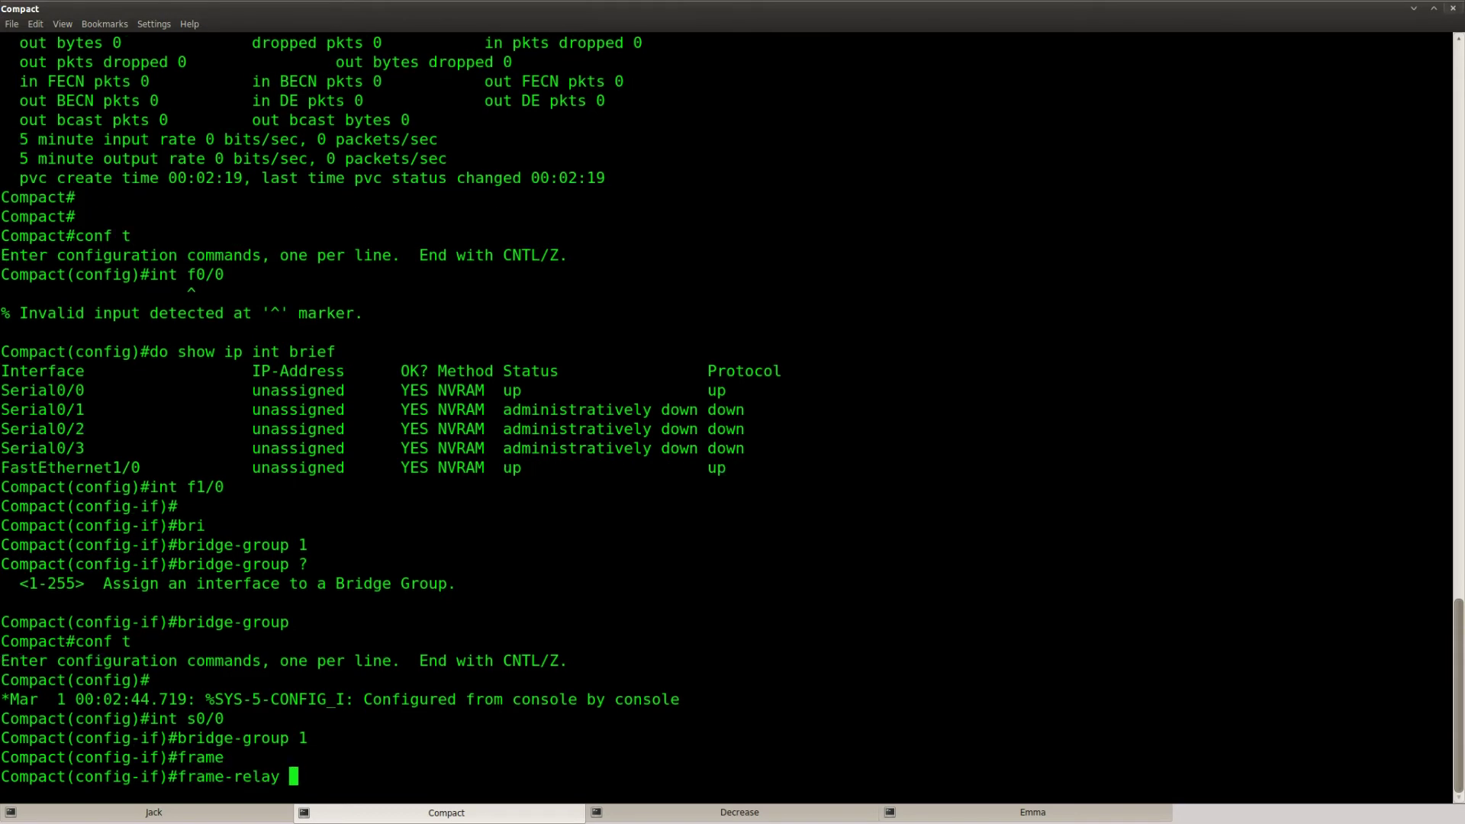
type("ma")
key("Tab")
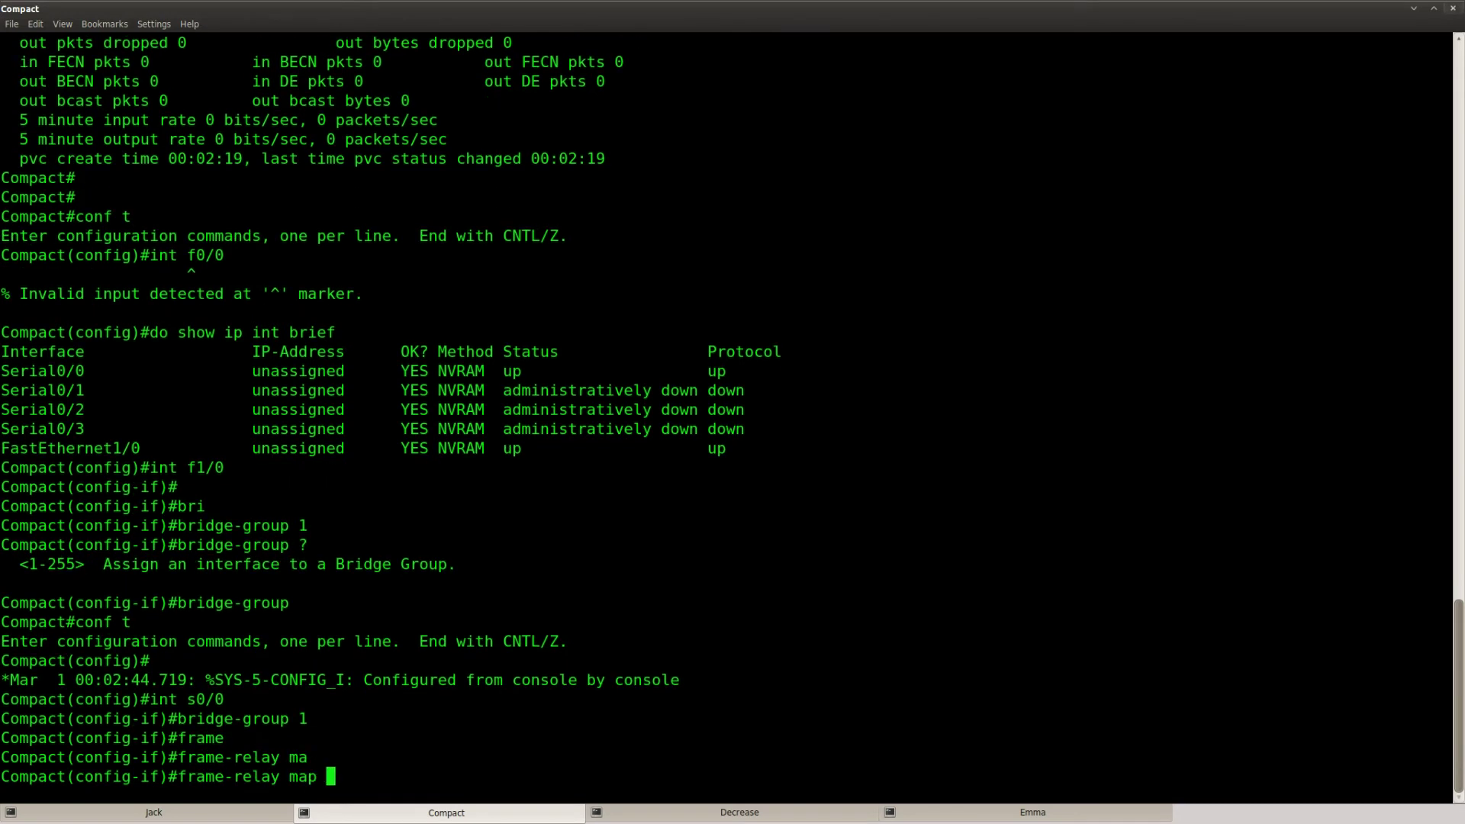
type("?")
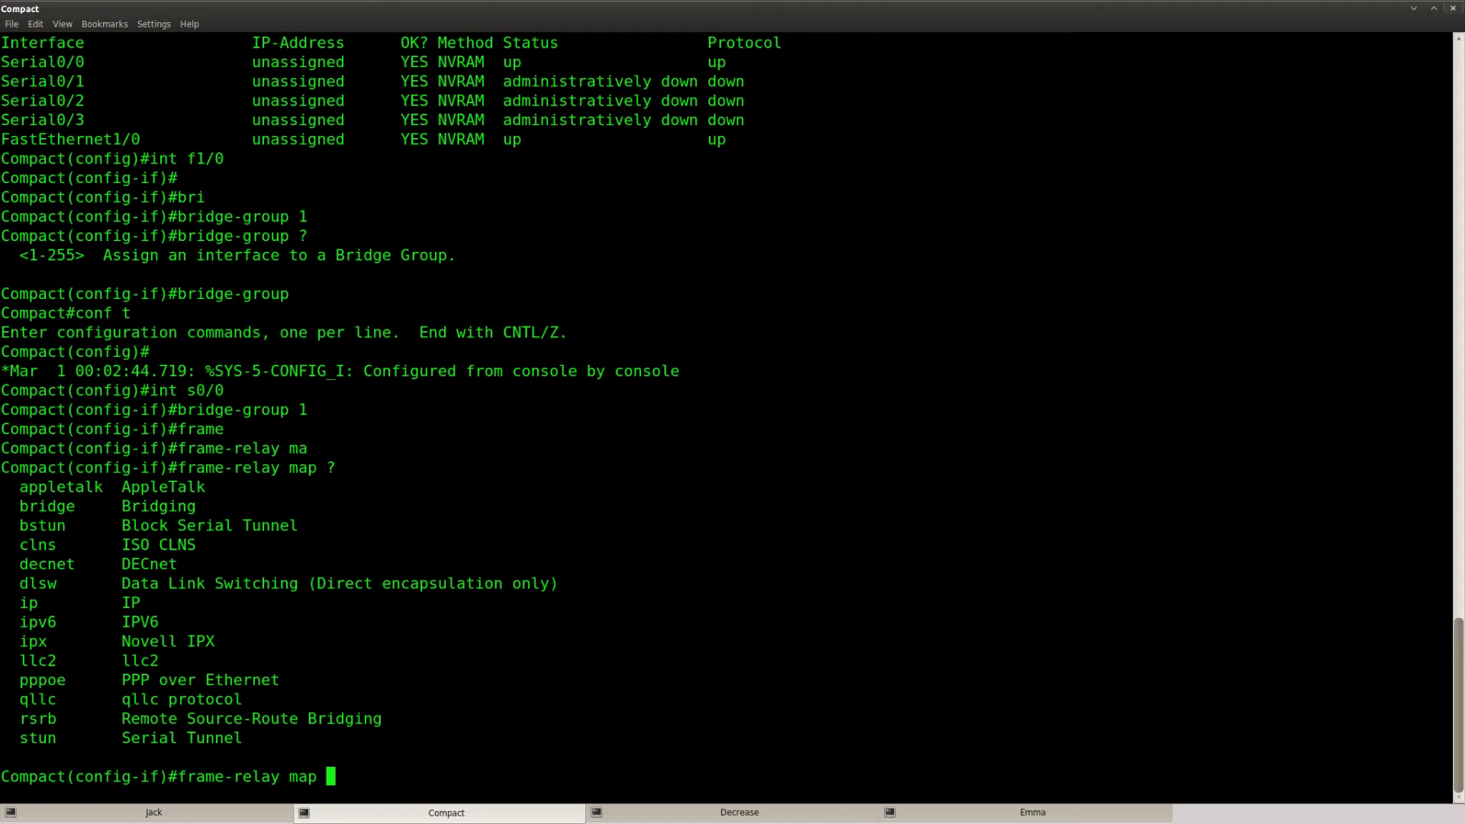
left_click_drag(223, 501, 9, 506)
left_click(330, 640)
type("bri")
key("Tab")
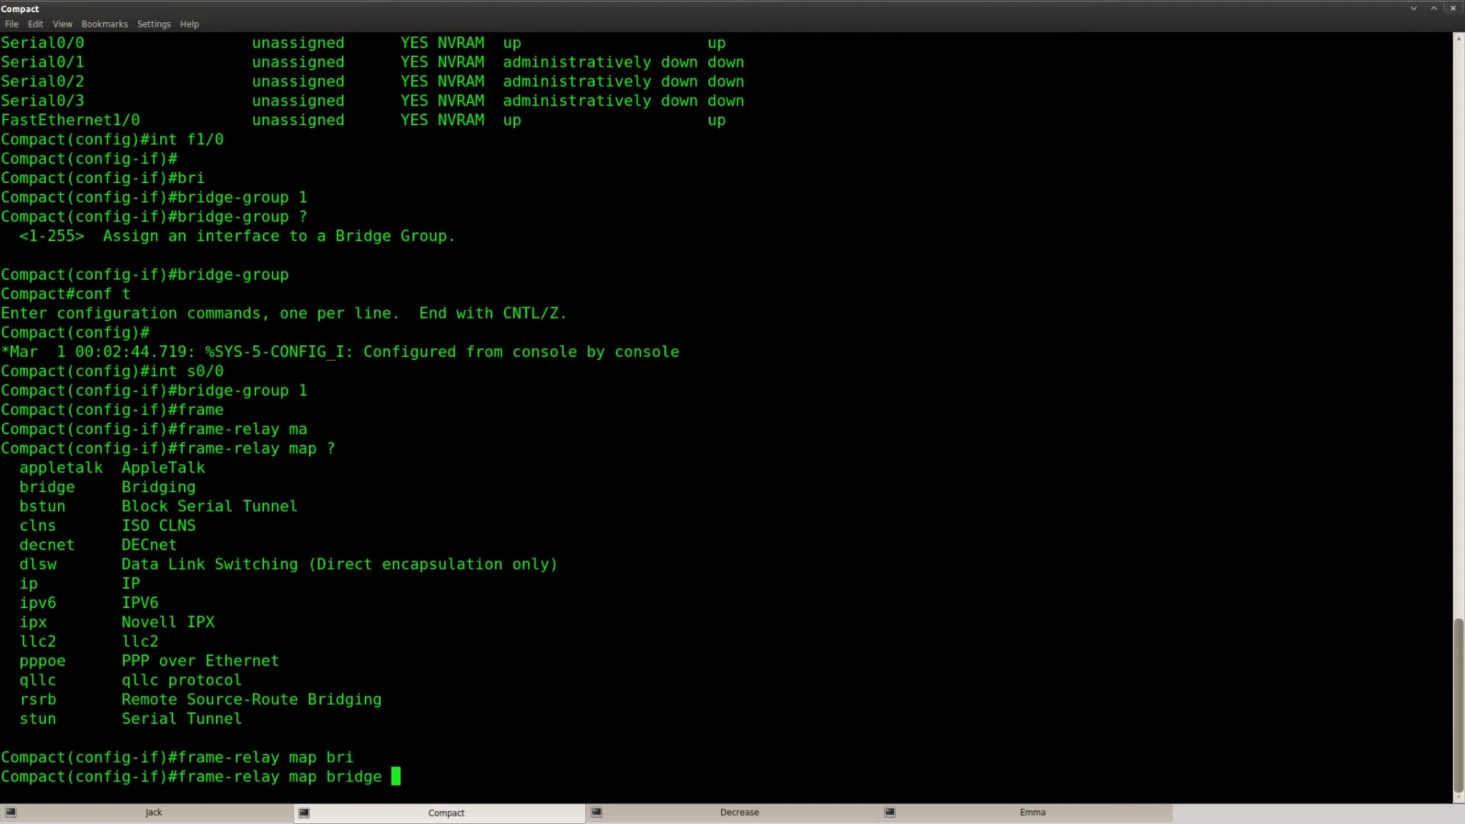
type("?")
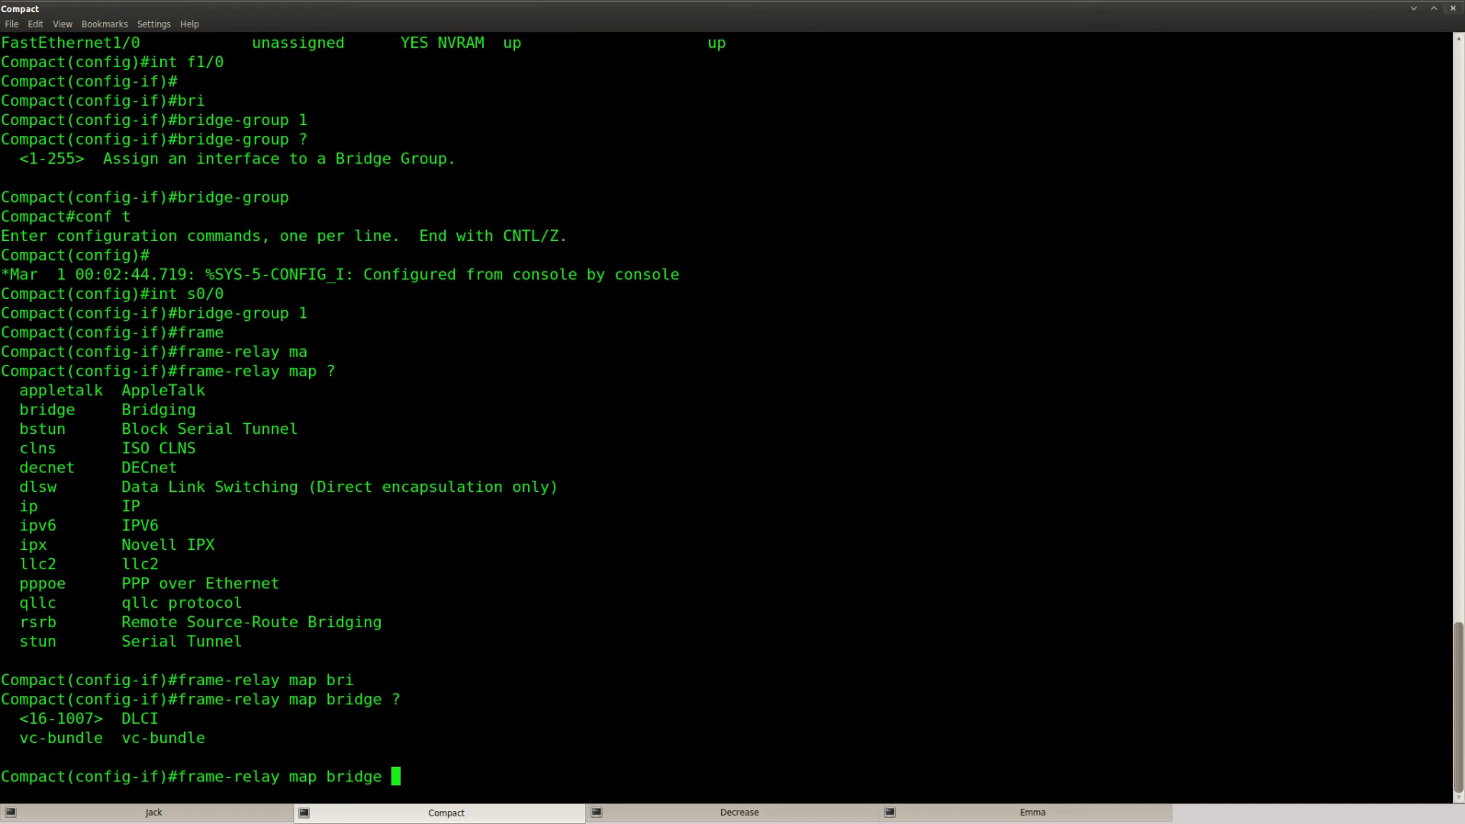
type("102 ?")
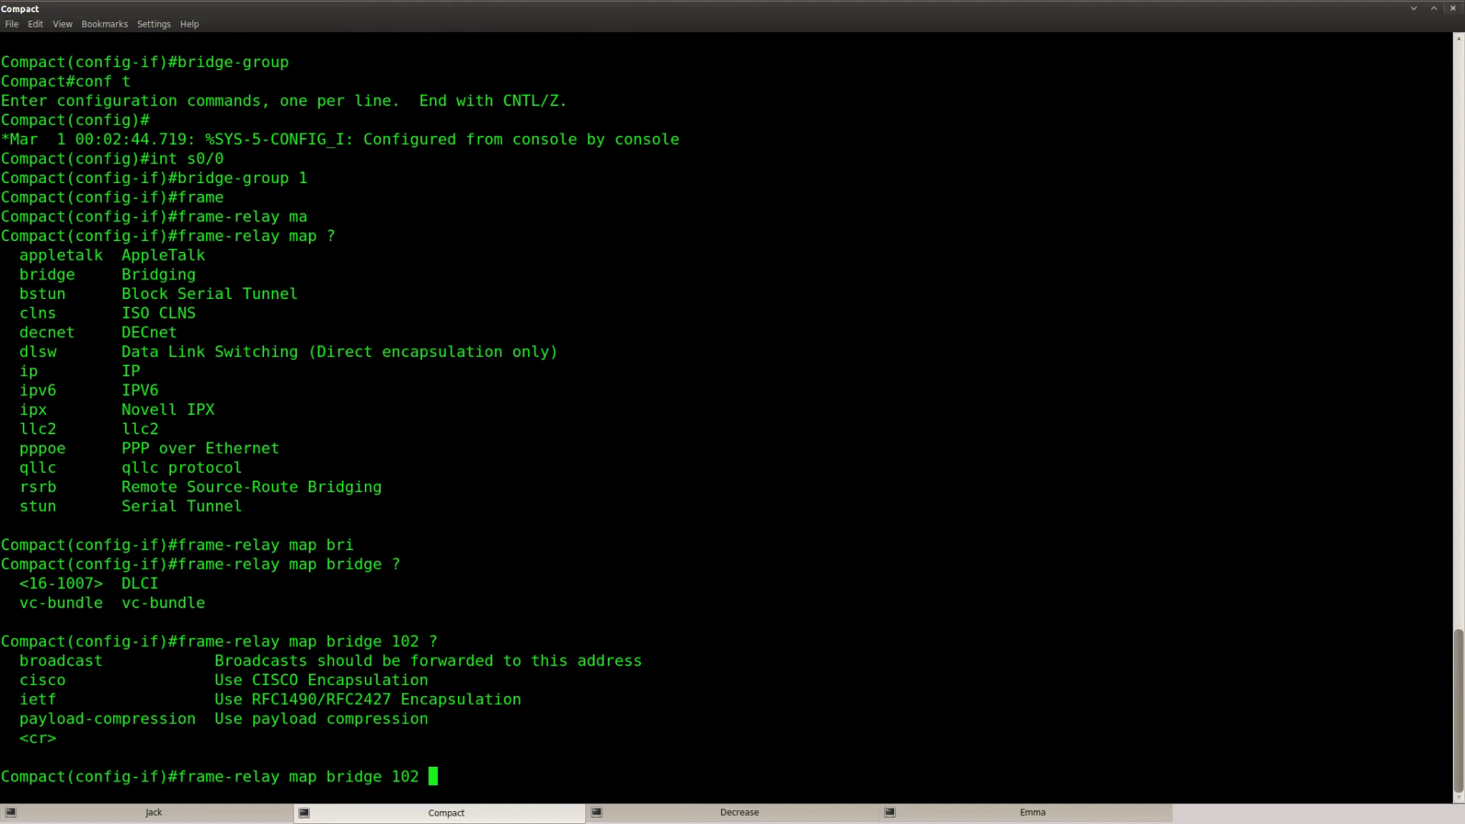
type("bro")
key("Tab")
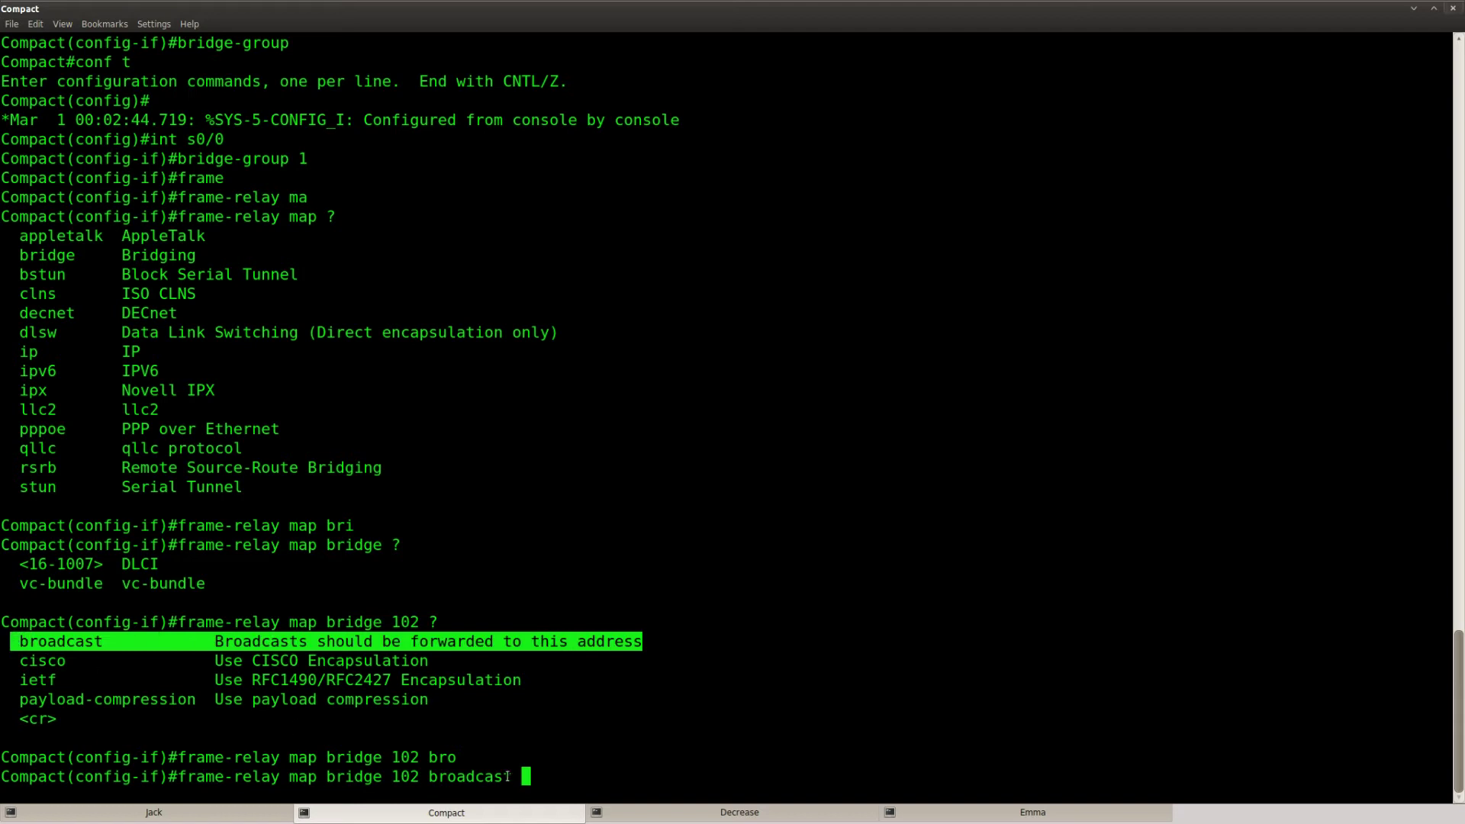
key("Return")
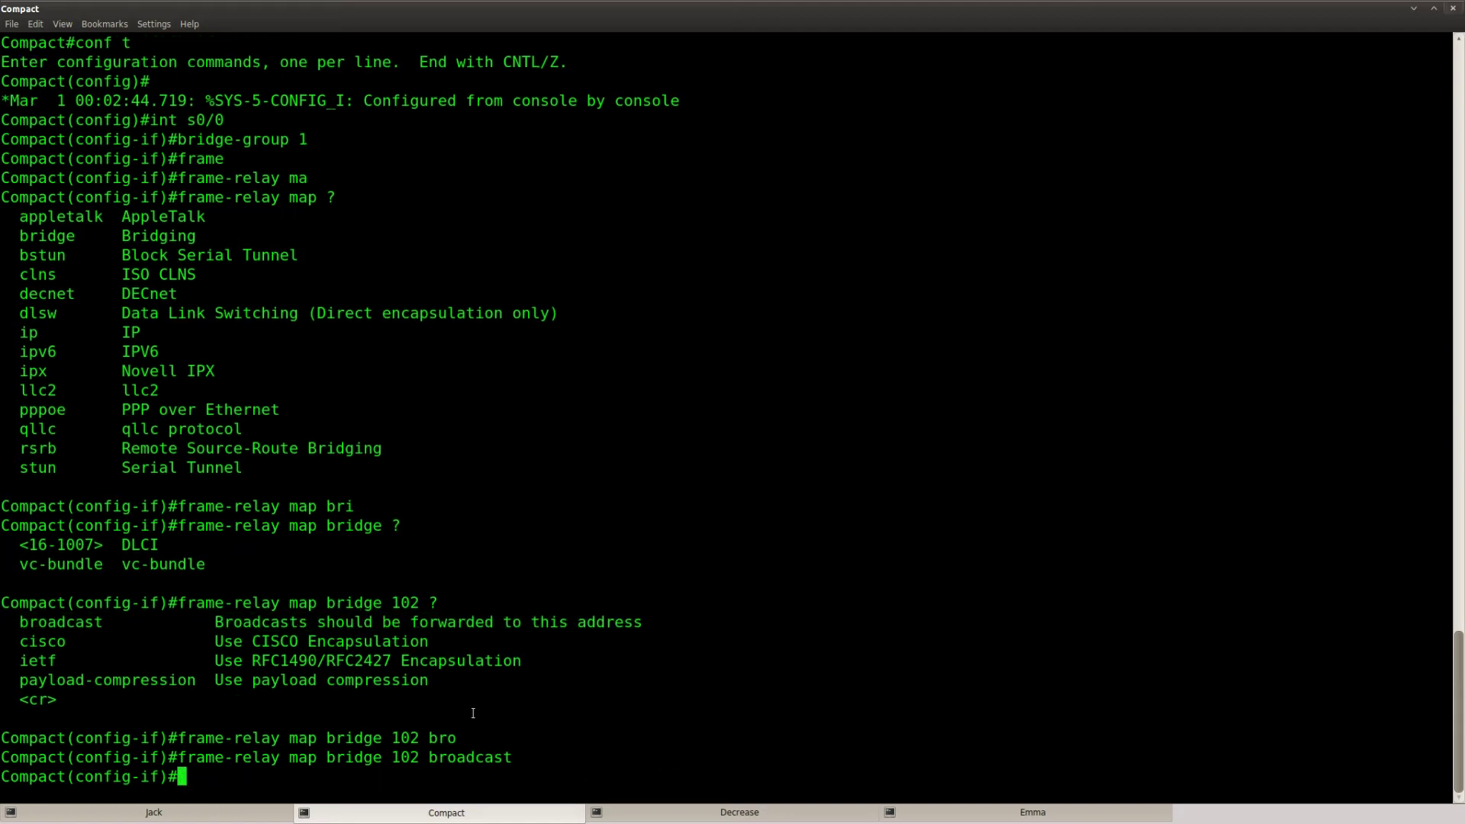
Step: On Decrease, add Serial0/0 to bridge-group 1
left_click(702, 816)
key("Return")
key("Return")
type("conf ")
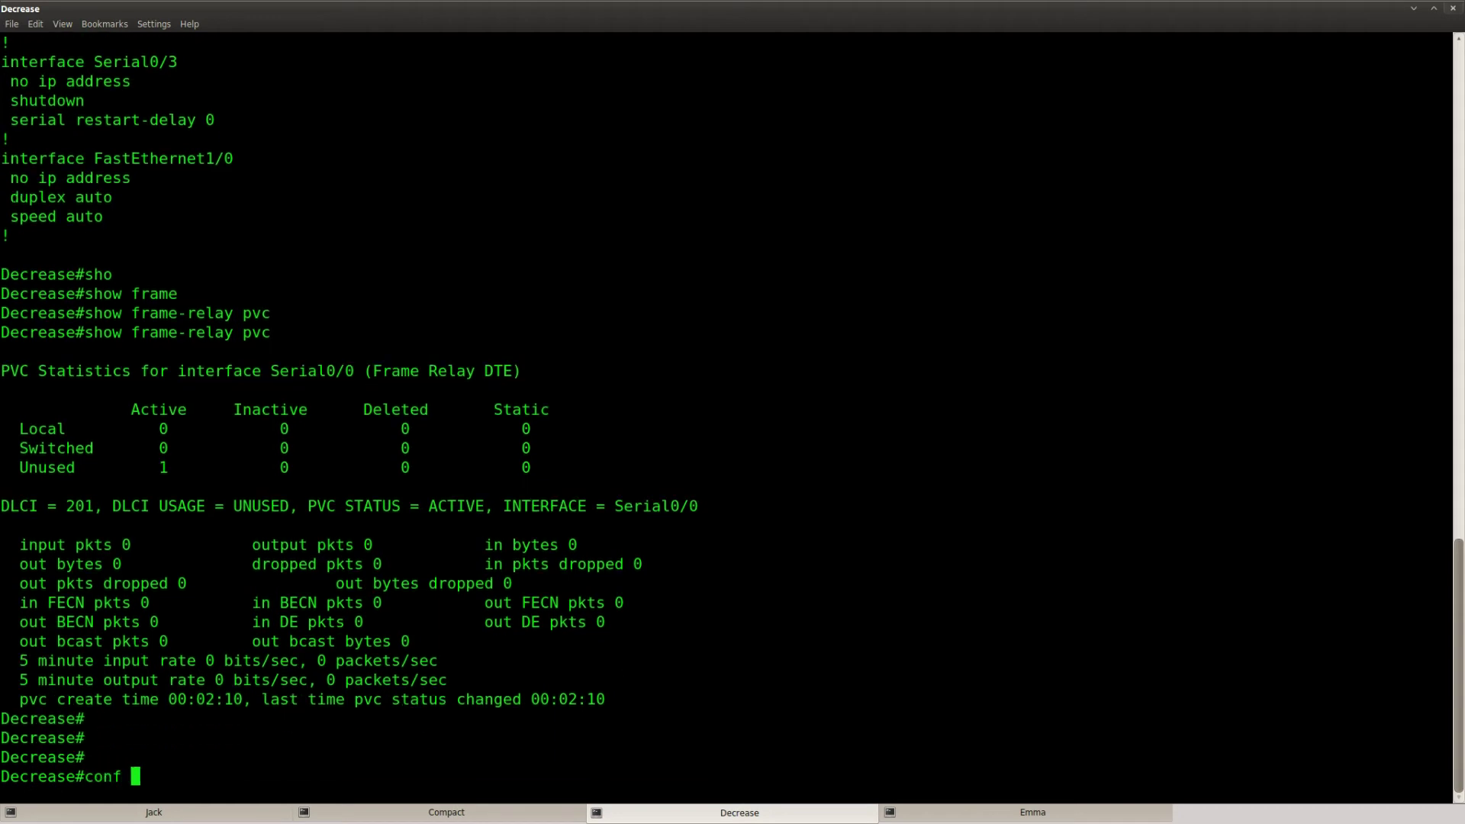
type("t")
key("Return")
type("int s0/0")
key("Return")
type("bri")
key("Tab")
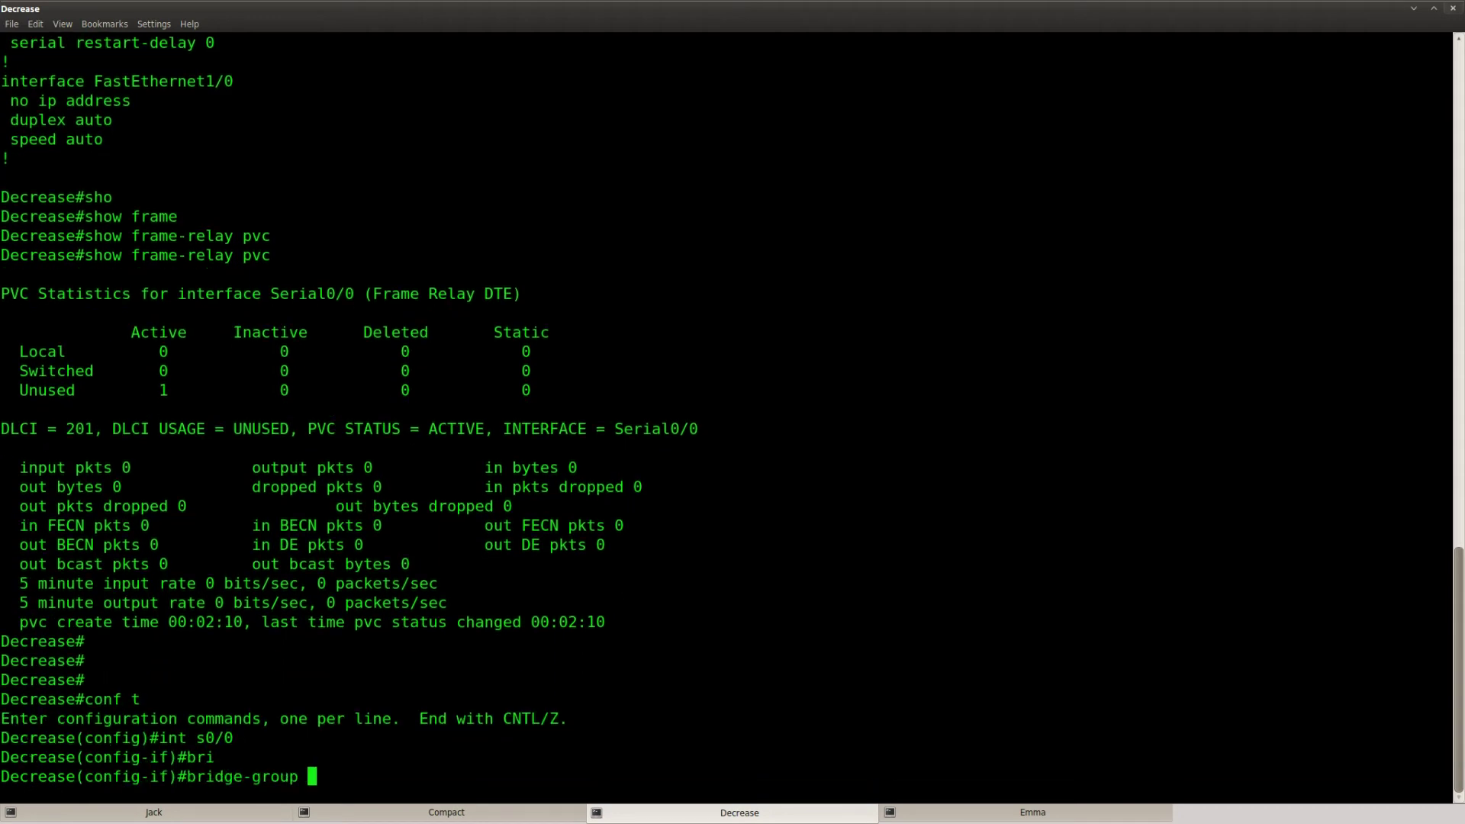
type("?1")
key("Return")
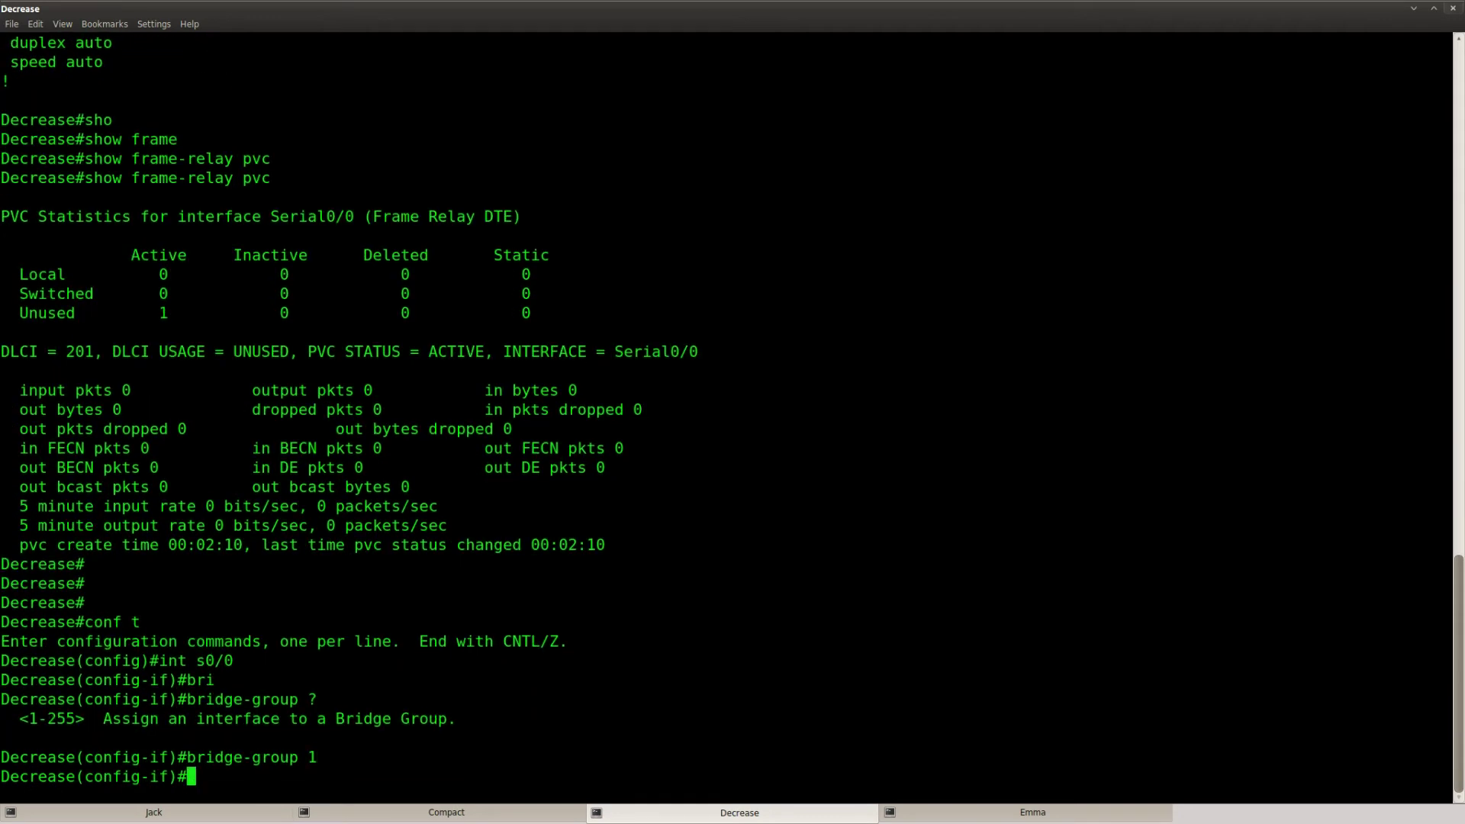
Step: Configure frame-relay map bridge 201 broadcast on Decrease's Serial0/0
type("frame")
key("Tab")
type("ma")
key("Tab")
type("br")
key("Tab")
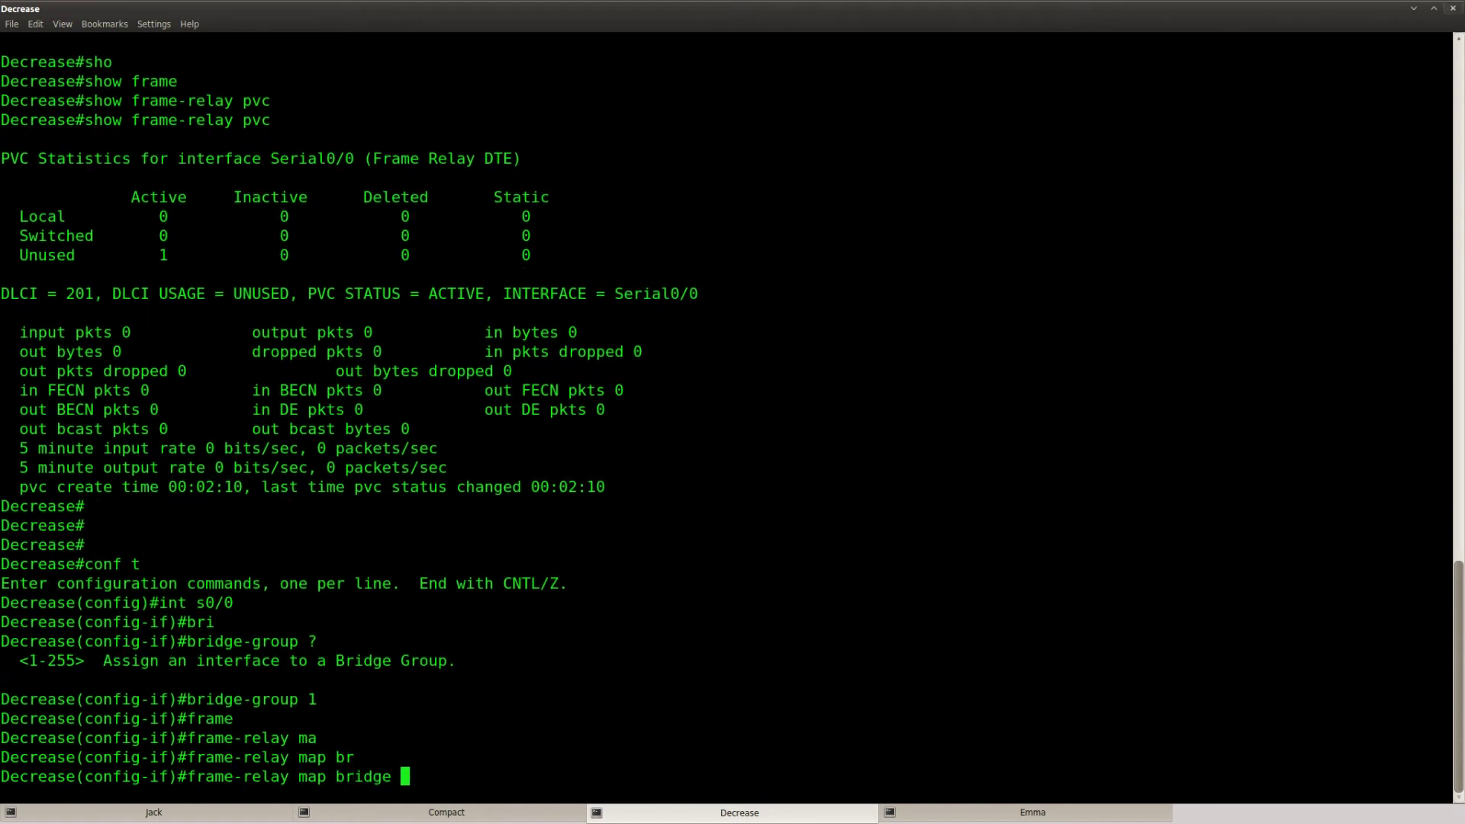
type("201 bro")
key("Tab")
key("Return")
key("Return")
Step: List Decrease's interfaces, then put FastEthernet1/0 into bridge-group 1
type("in")
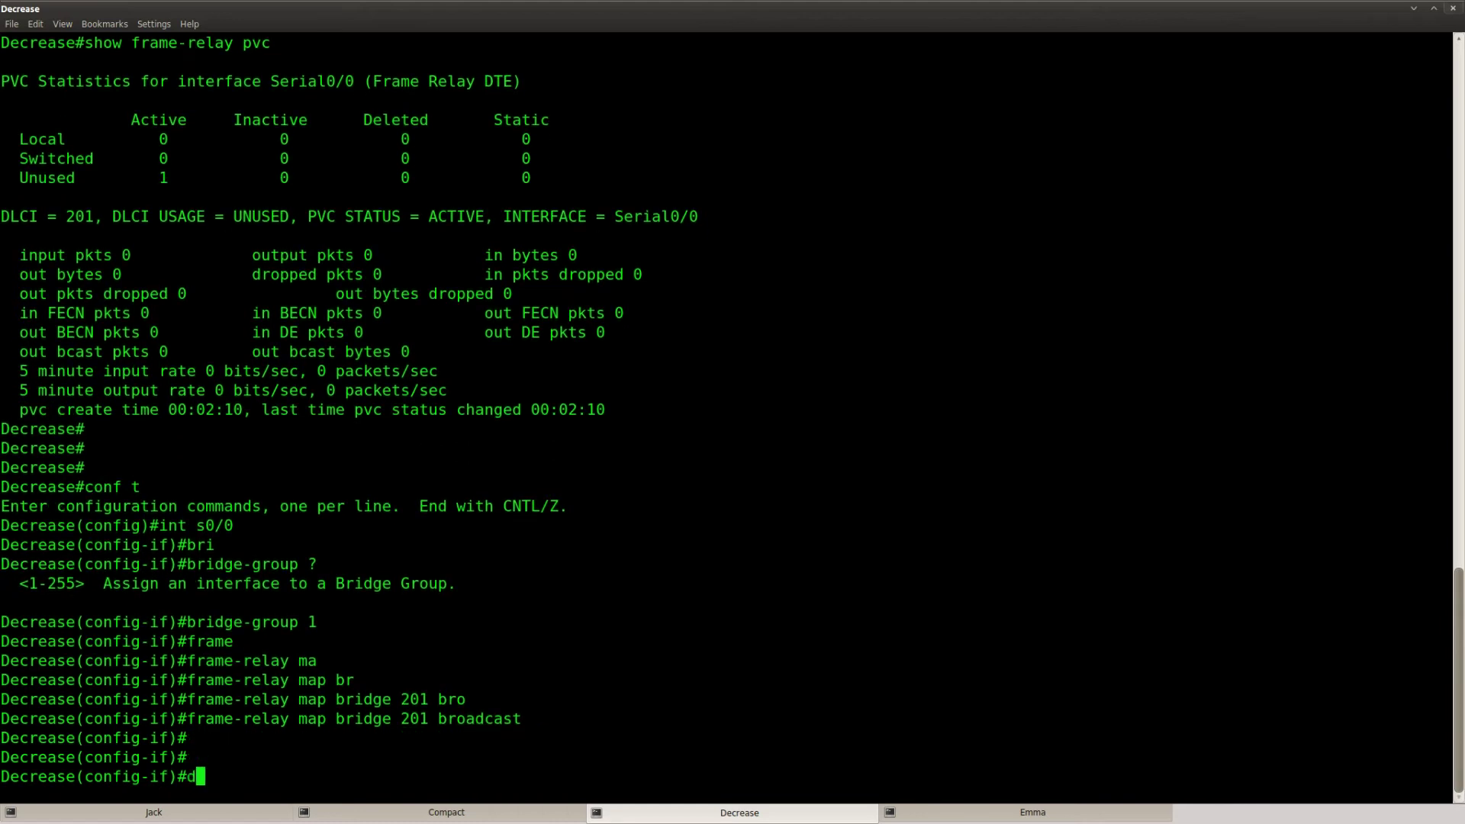
type("o show ip int brief")
key("Return")
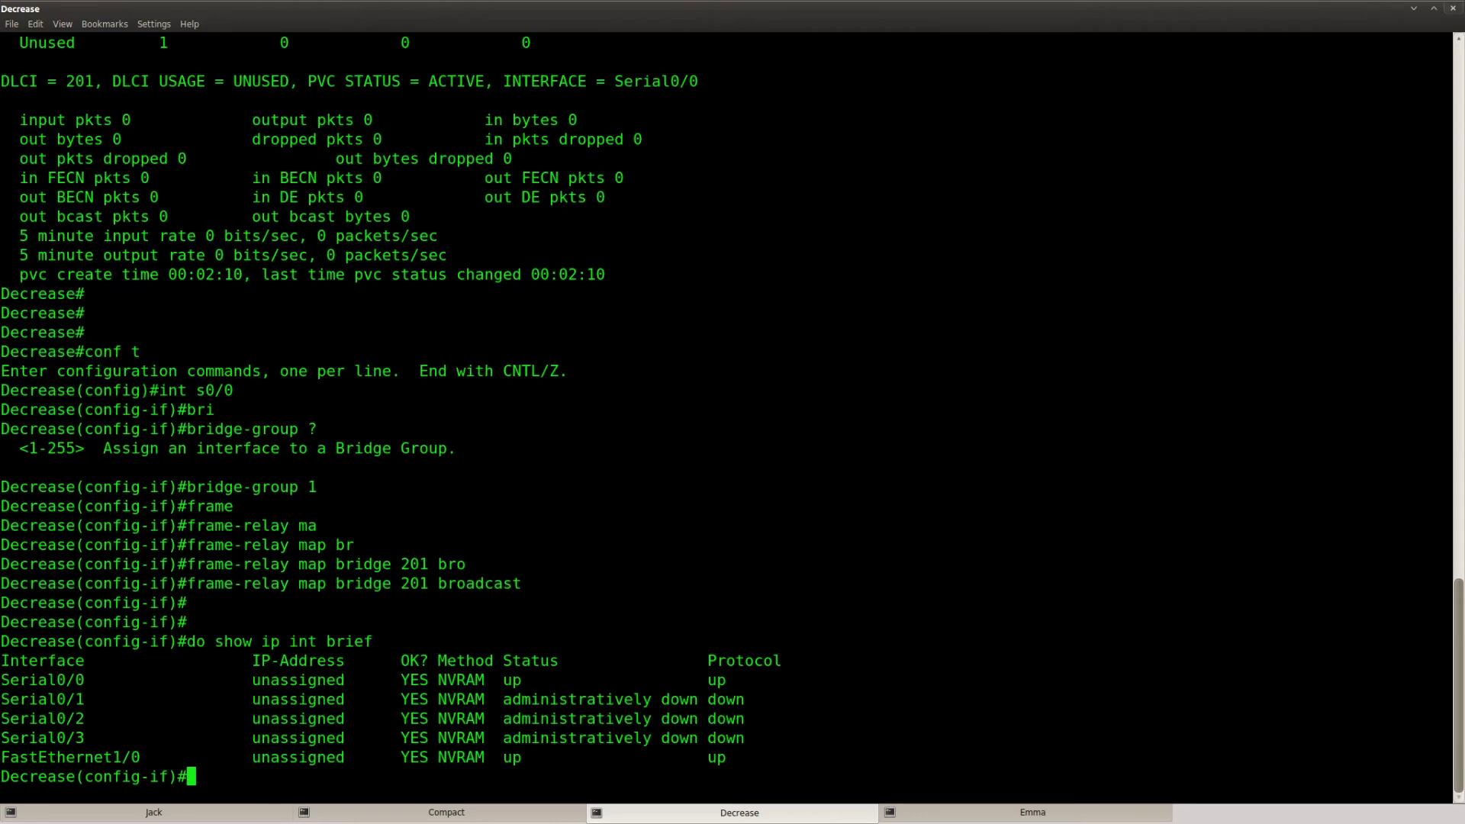
type("int f1/0")
key("Return")
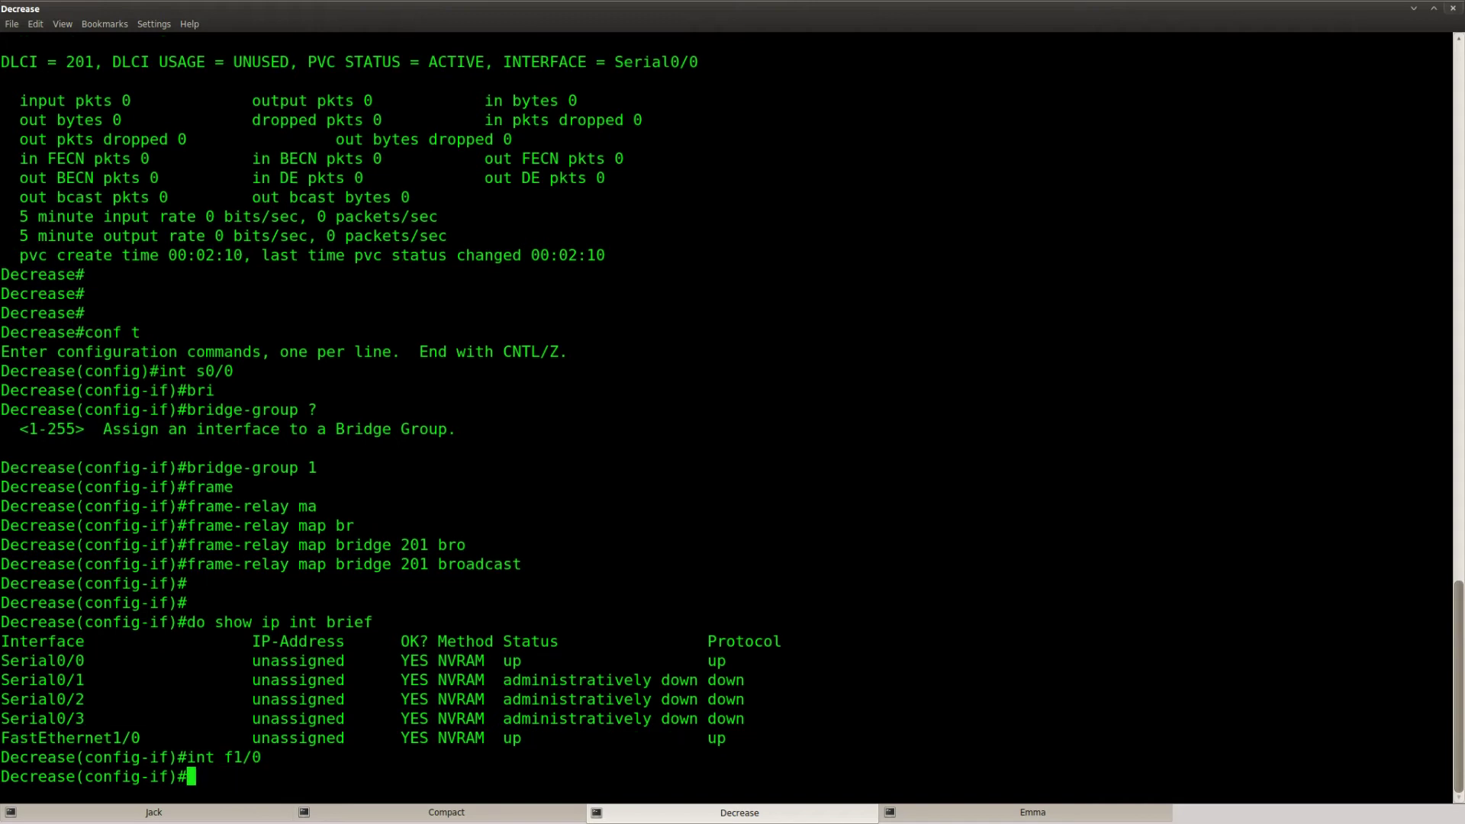
type("bri")
key("Tab")
type("1")
key("Return")
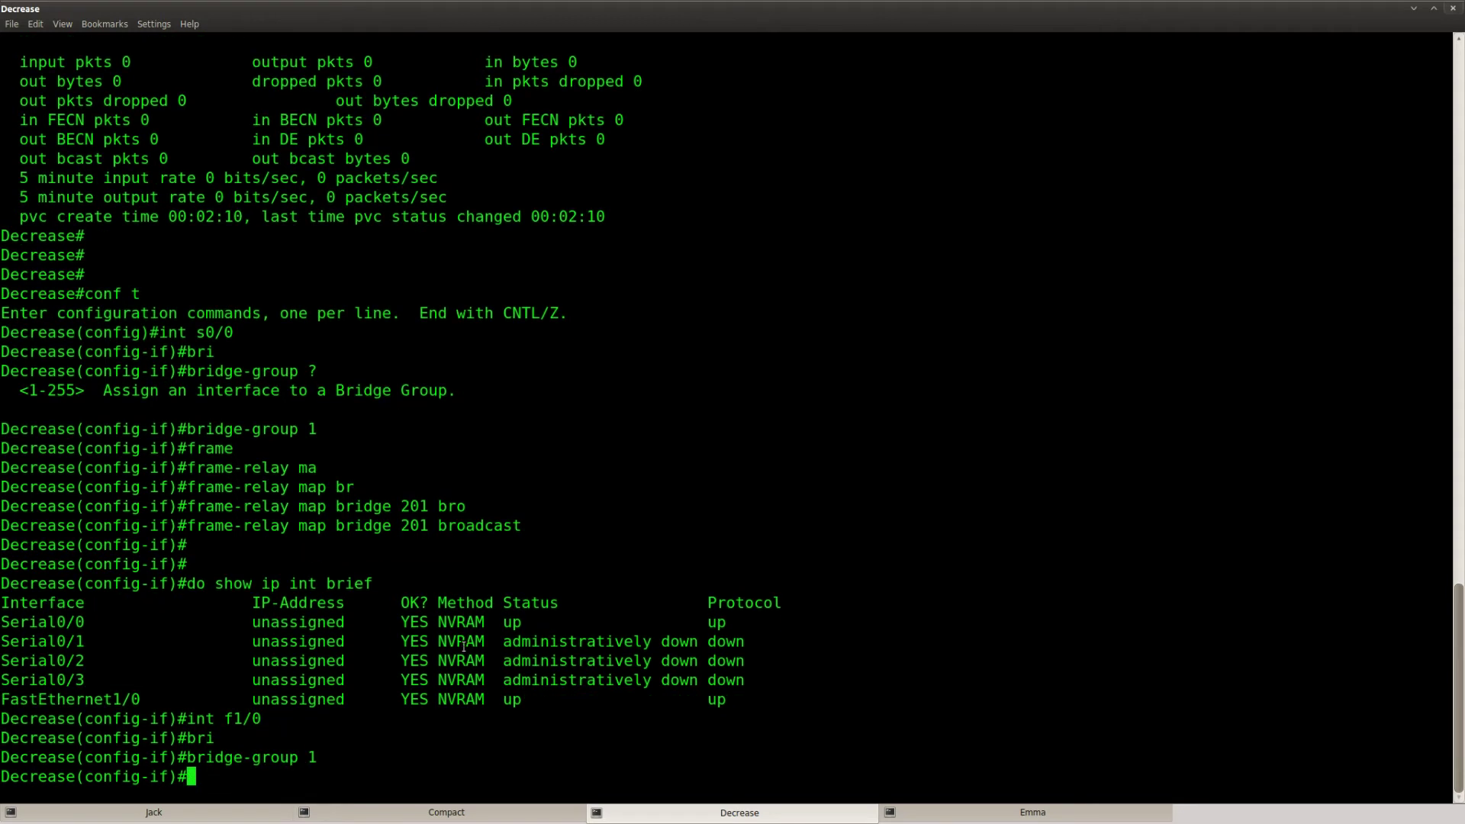
left_click(203, 818)
key("Return")
key("Return")
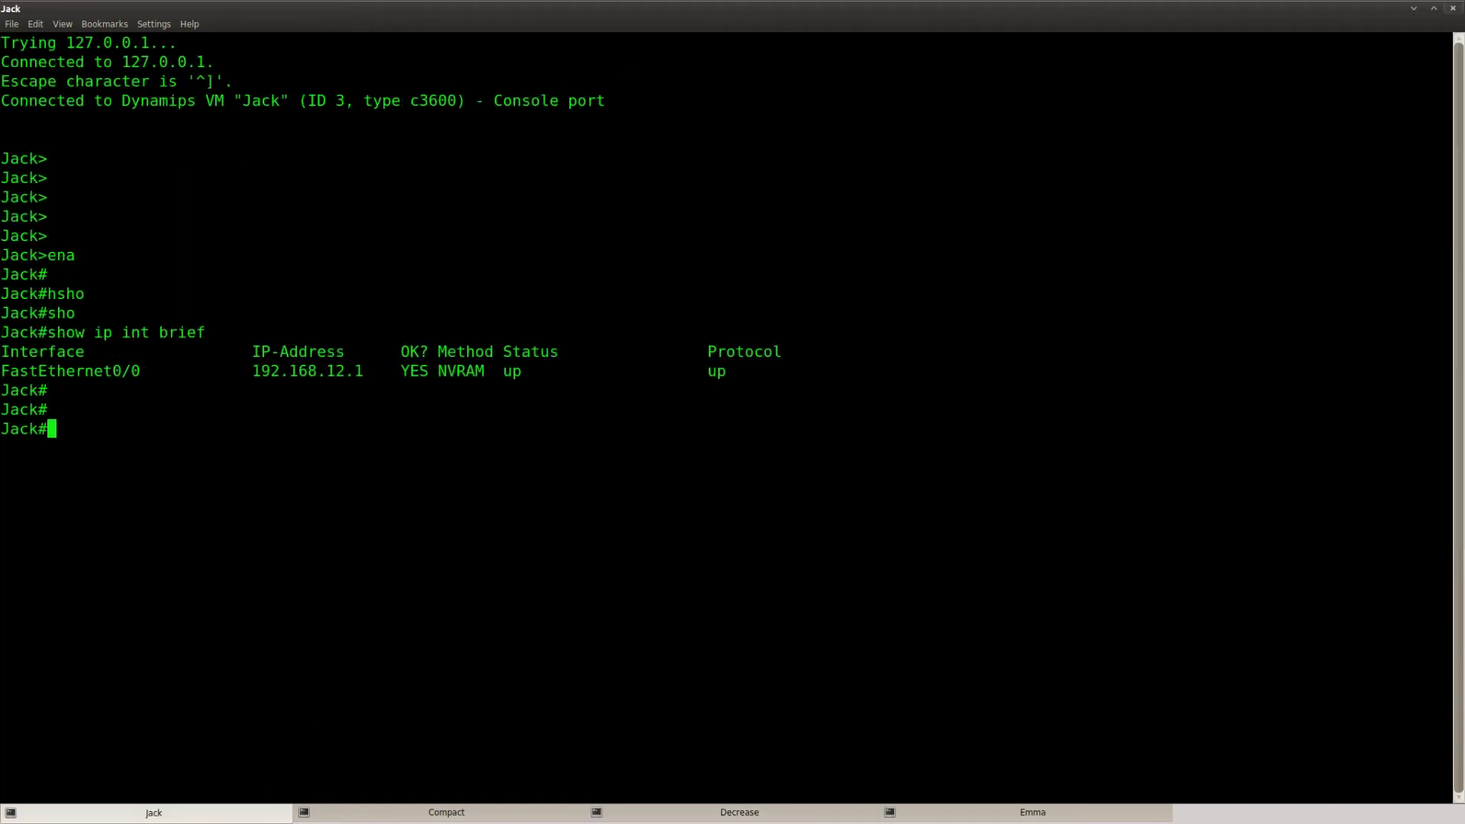
Step: From Jack's privileged prompt, ping 192.168.12.2; only timeouts come back
type("conf t")
key("Return")
type("pin")
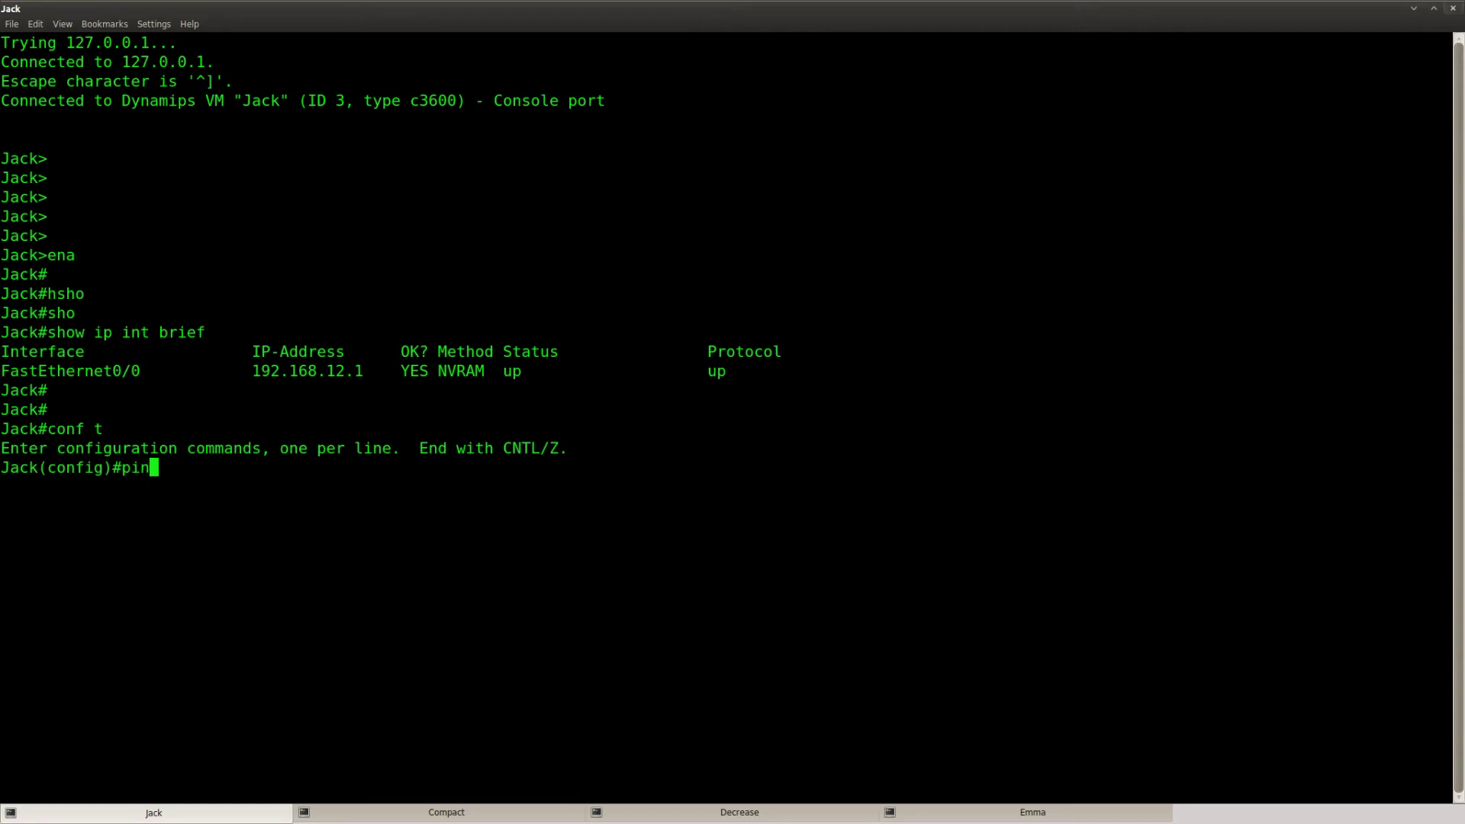
key("ctrl+z")
key("Return")
key("Return")
type("ping 19")
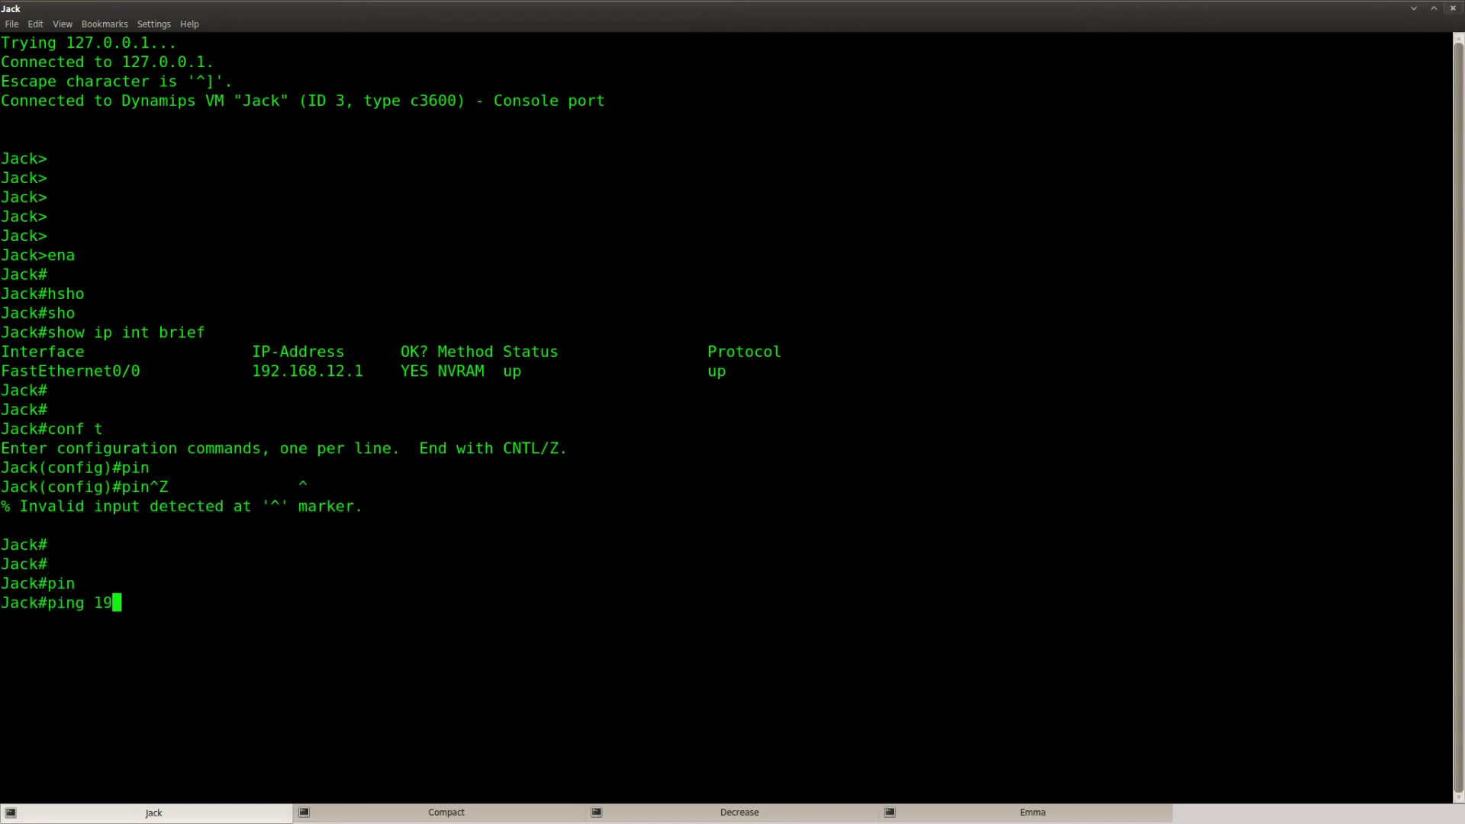
type("2.168.12.2")
key("Return")
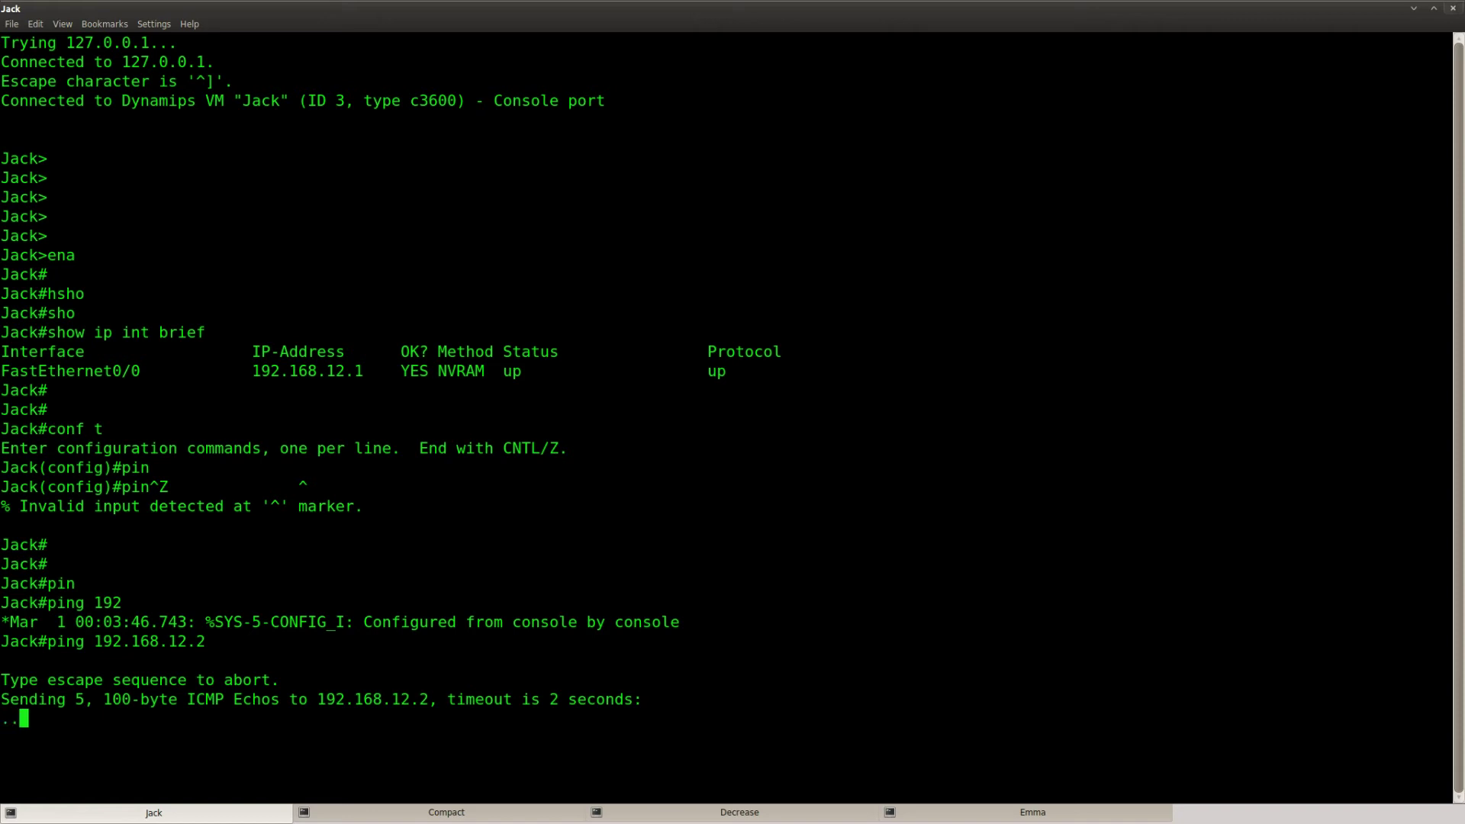
key("shift+Right")
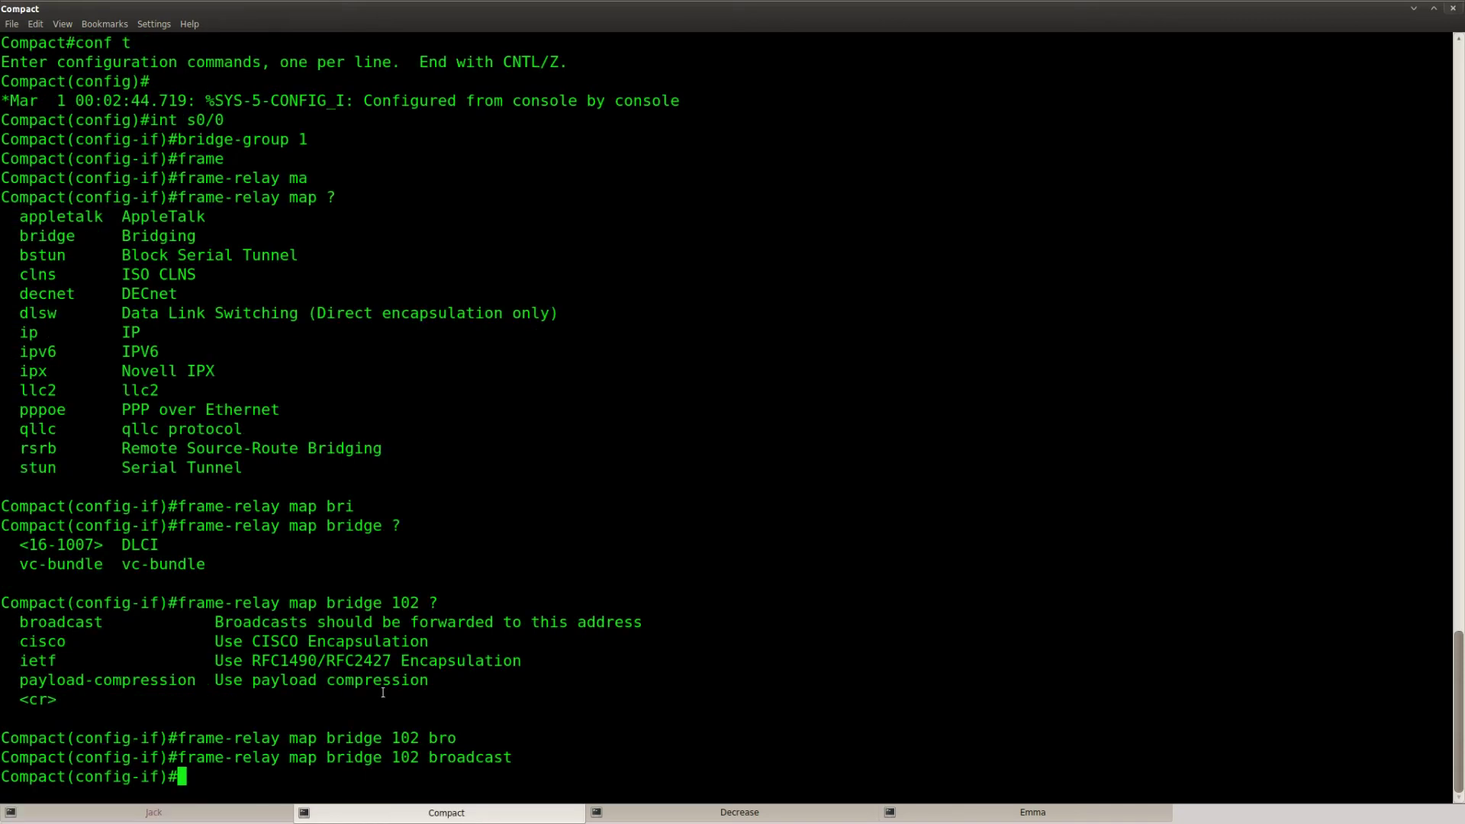
Step: Re-enter global configuration on Compact and list the bridge command's options
key("ctrl+z")
key("Return")
key("Return")
type("conf t")
key("Return")
key("Return")
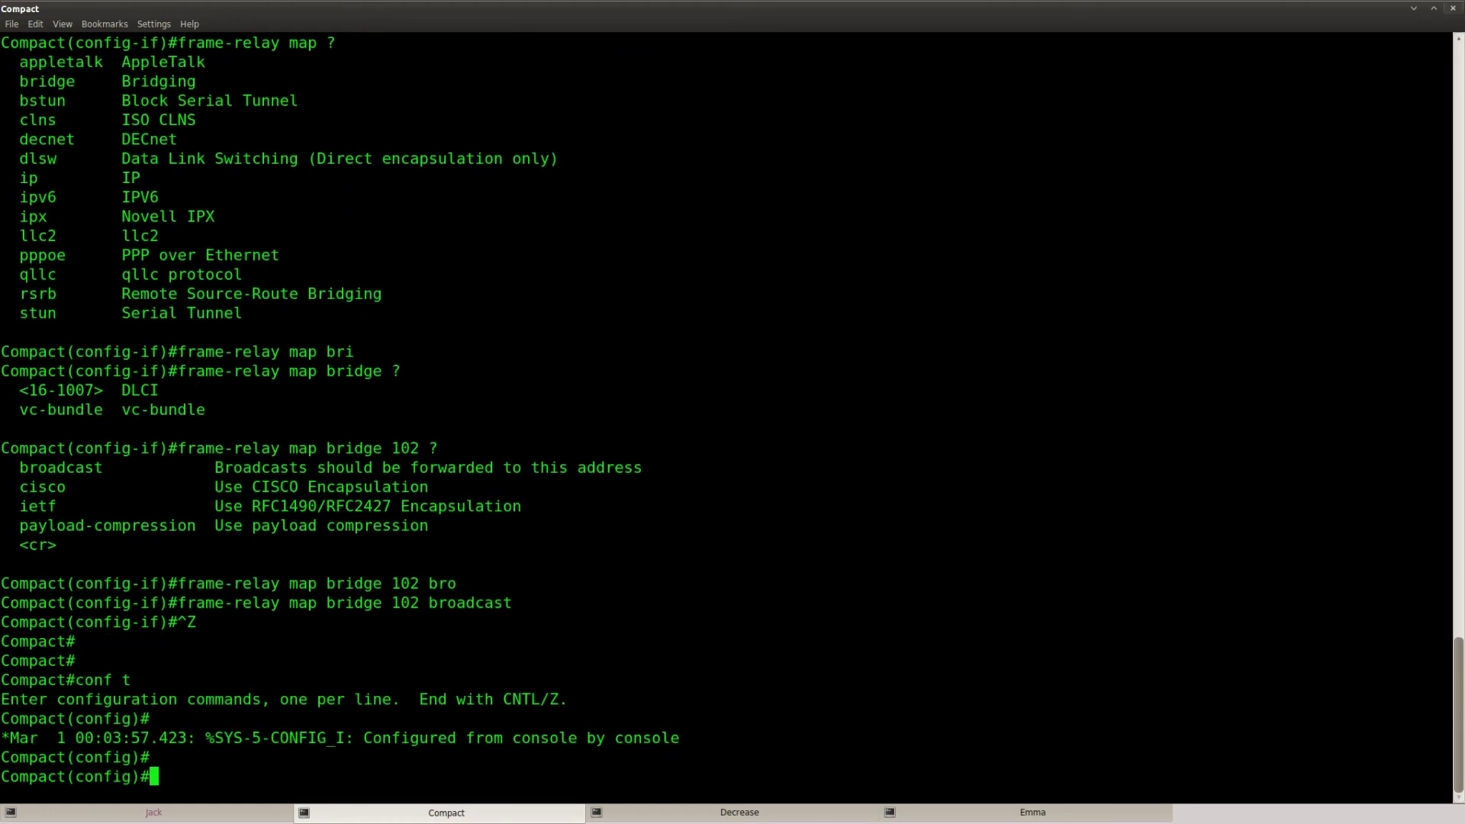
type("br")
key("Tab")
type("?")
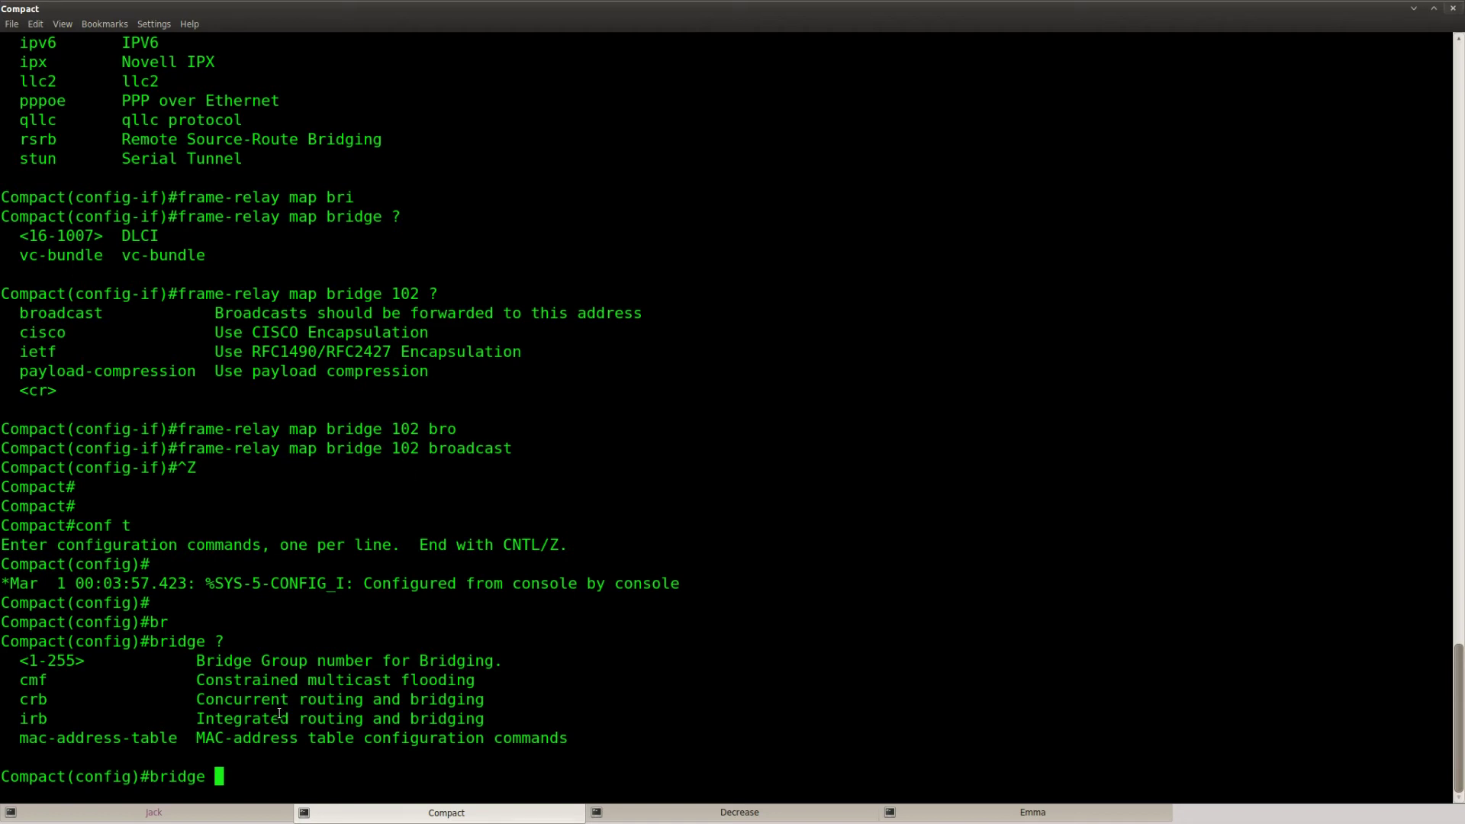
Step: Compare the irb and crb help descriptions, then enter bridge irb on Compact
left_click_drag(494, 722, 15, 721)
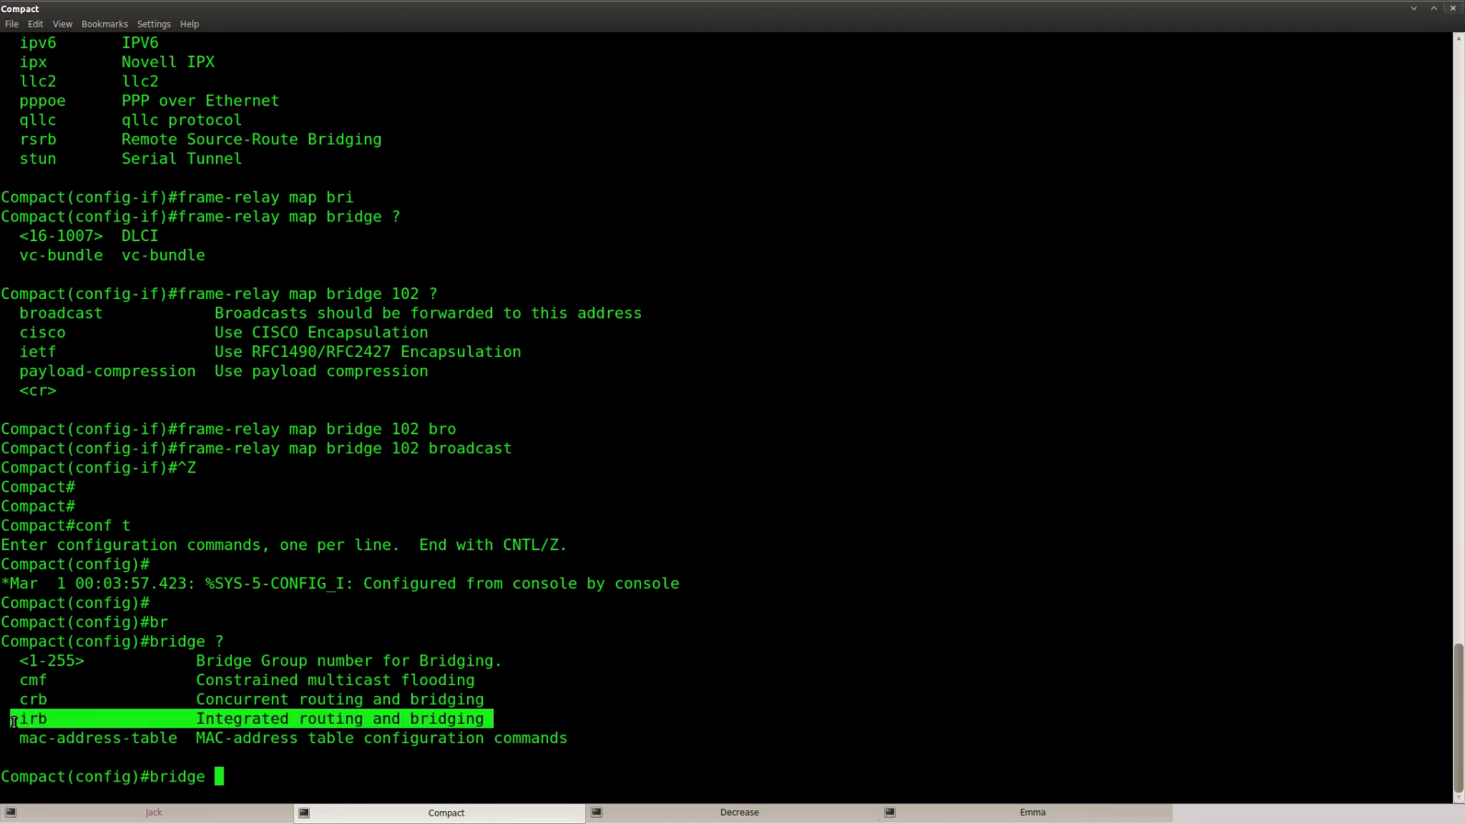
double_click(351, 721)
double_click(455, 719)
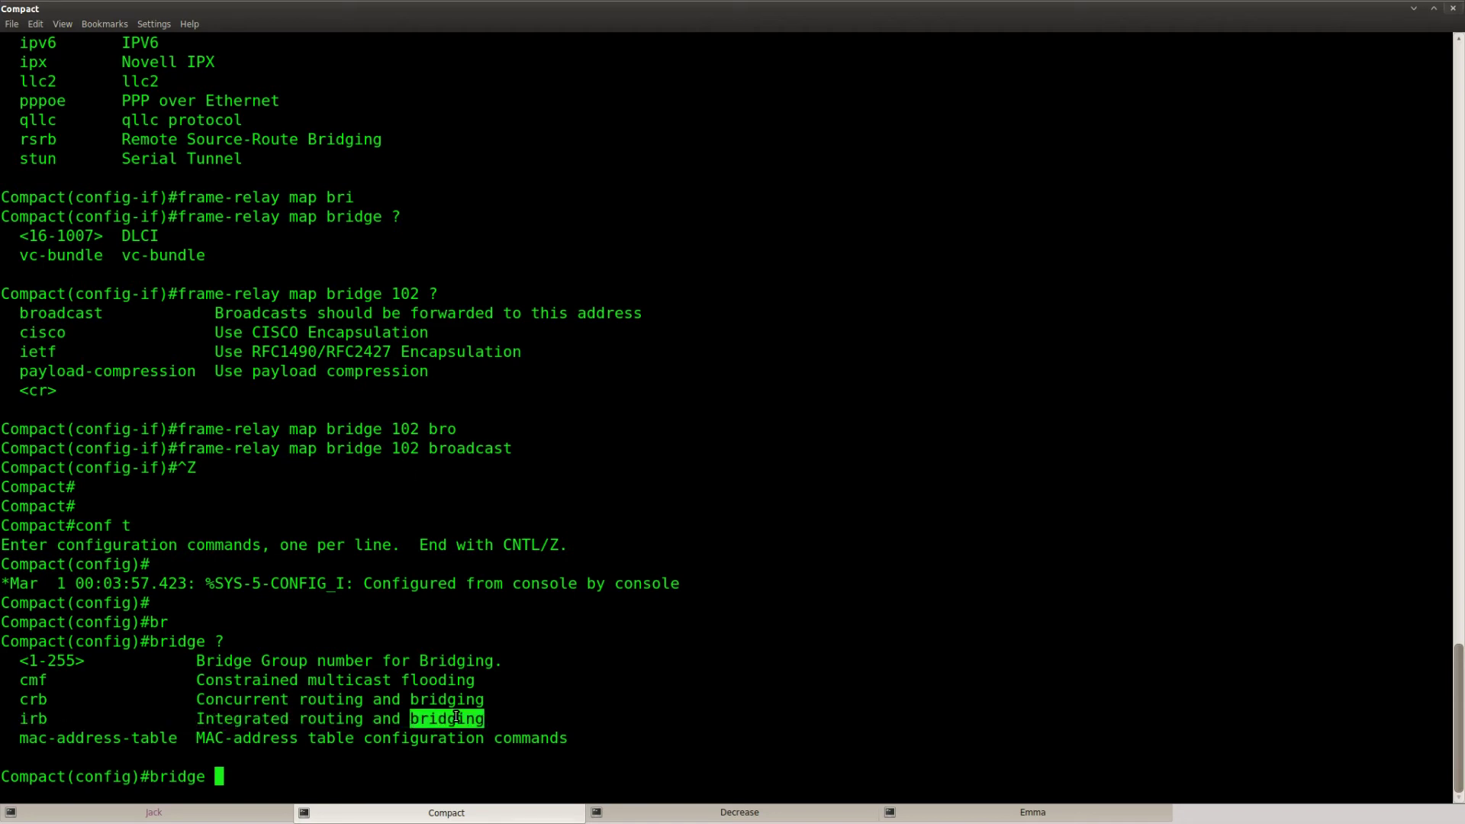
left_click(439, 764)
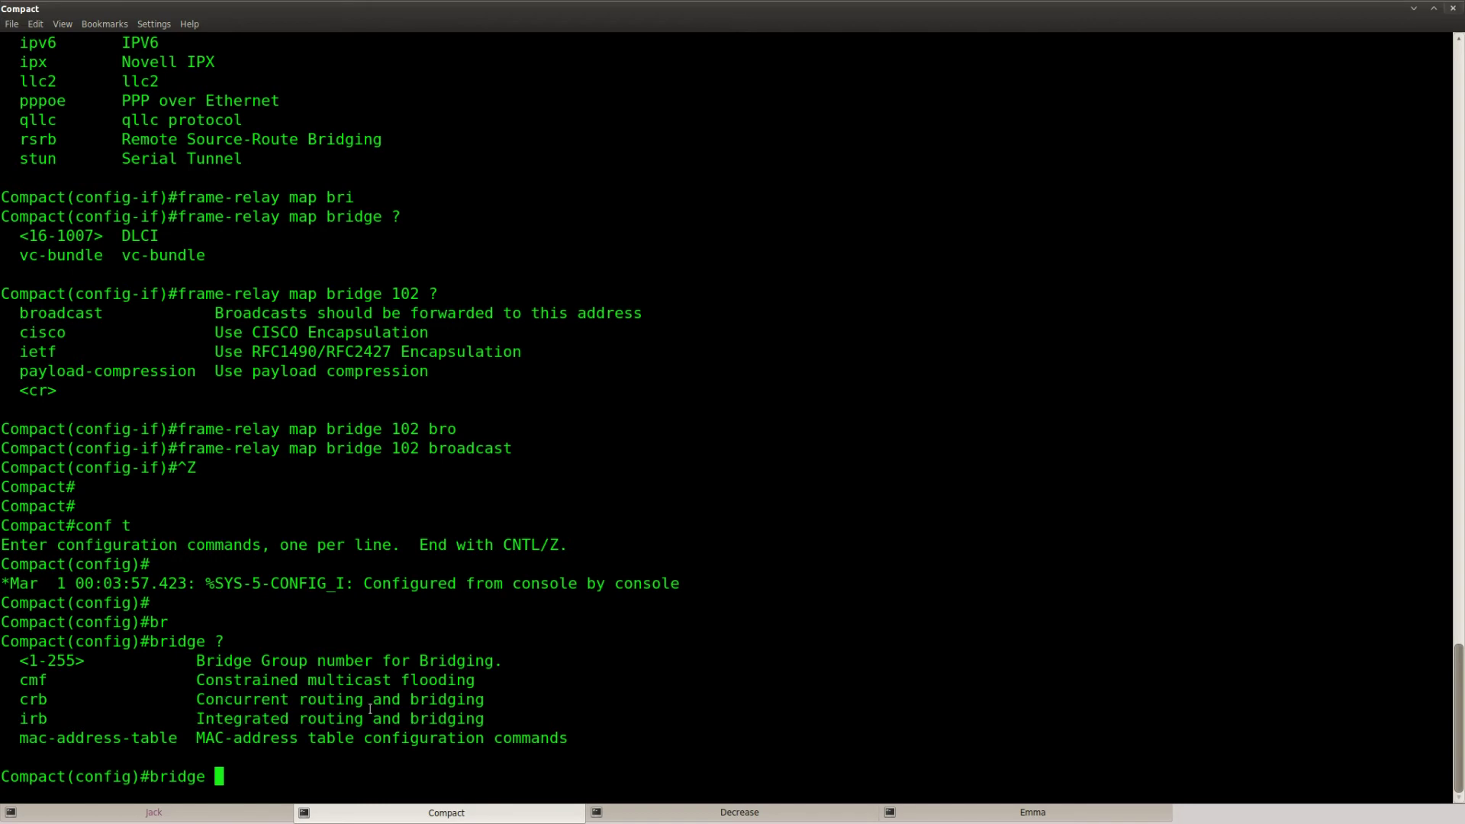
double_click(340, 700)
double_click(458, 700)
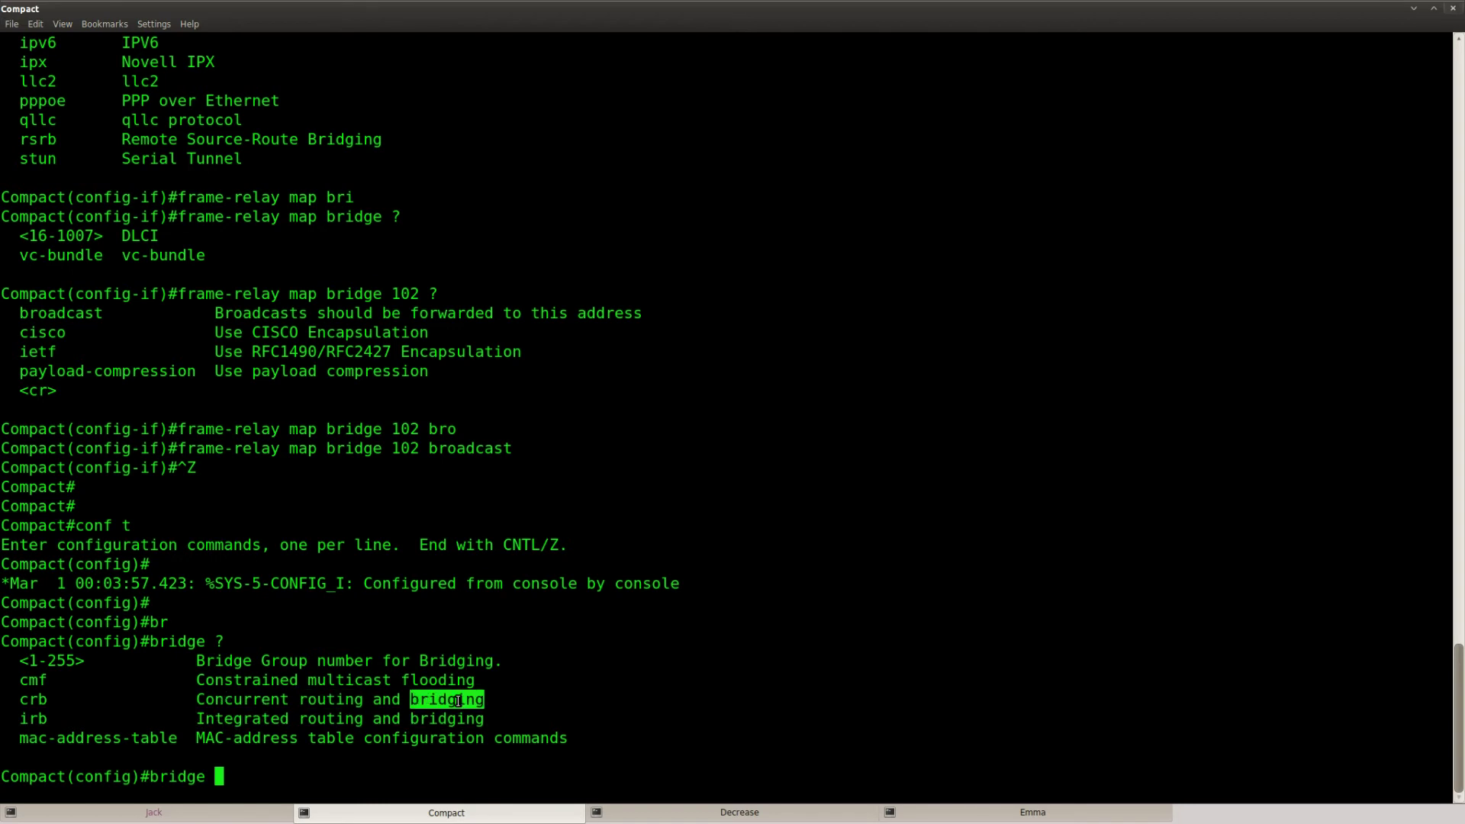
left_click(424, 771)
type("ir")
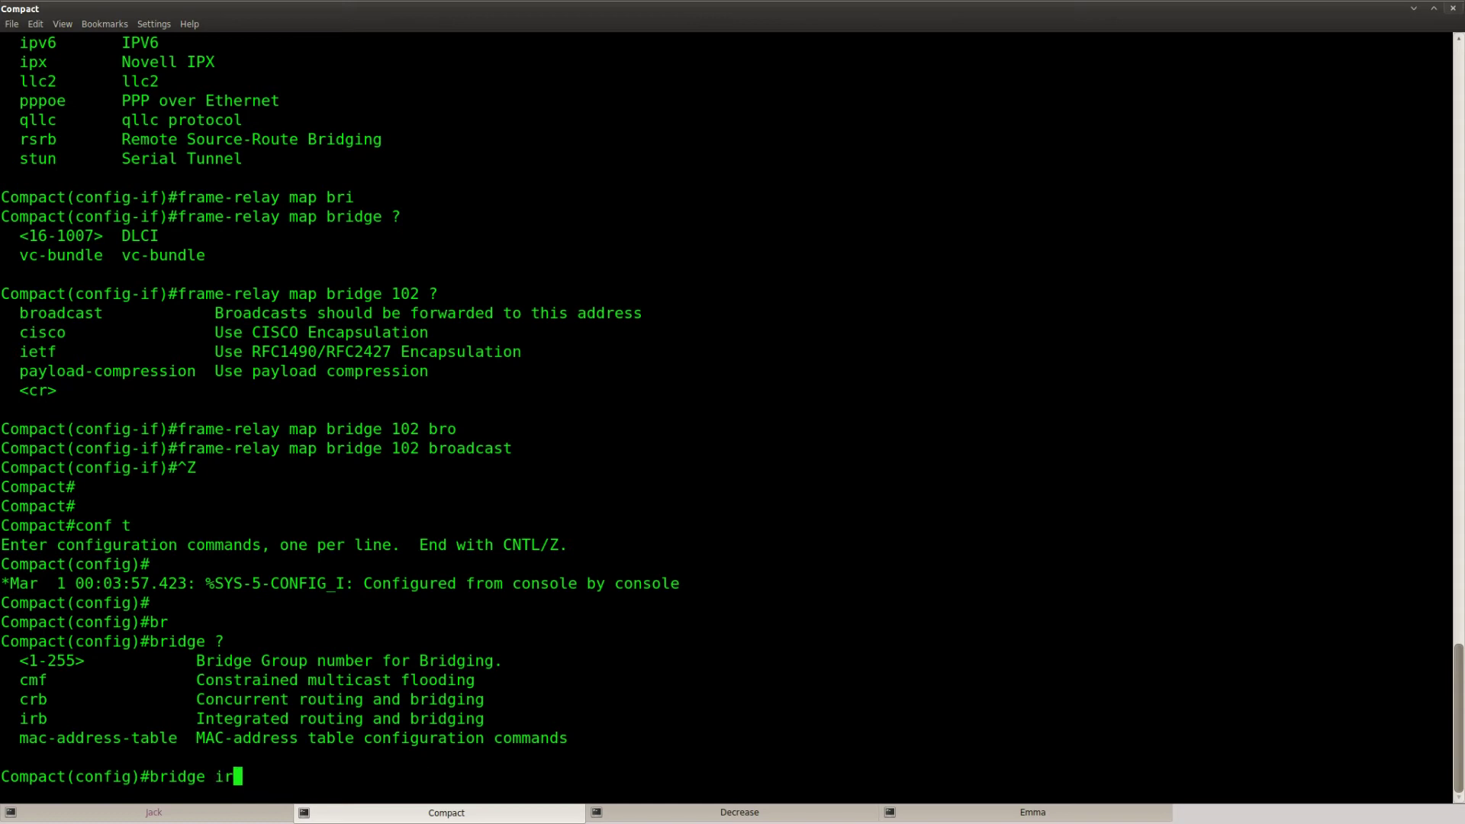
key("Tab")
key("Return")
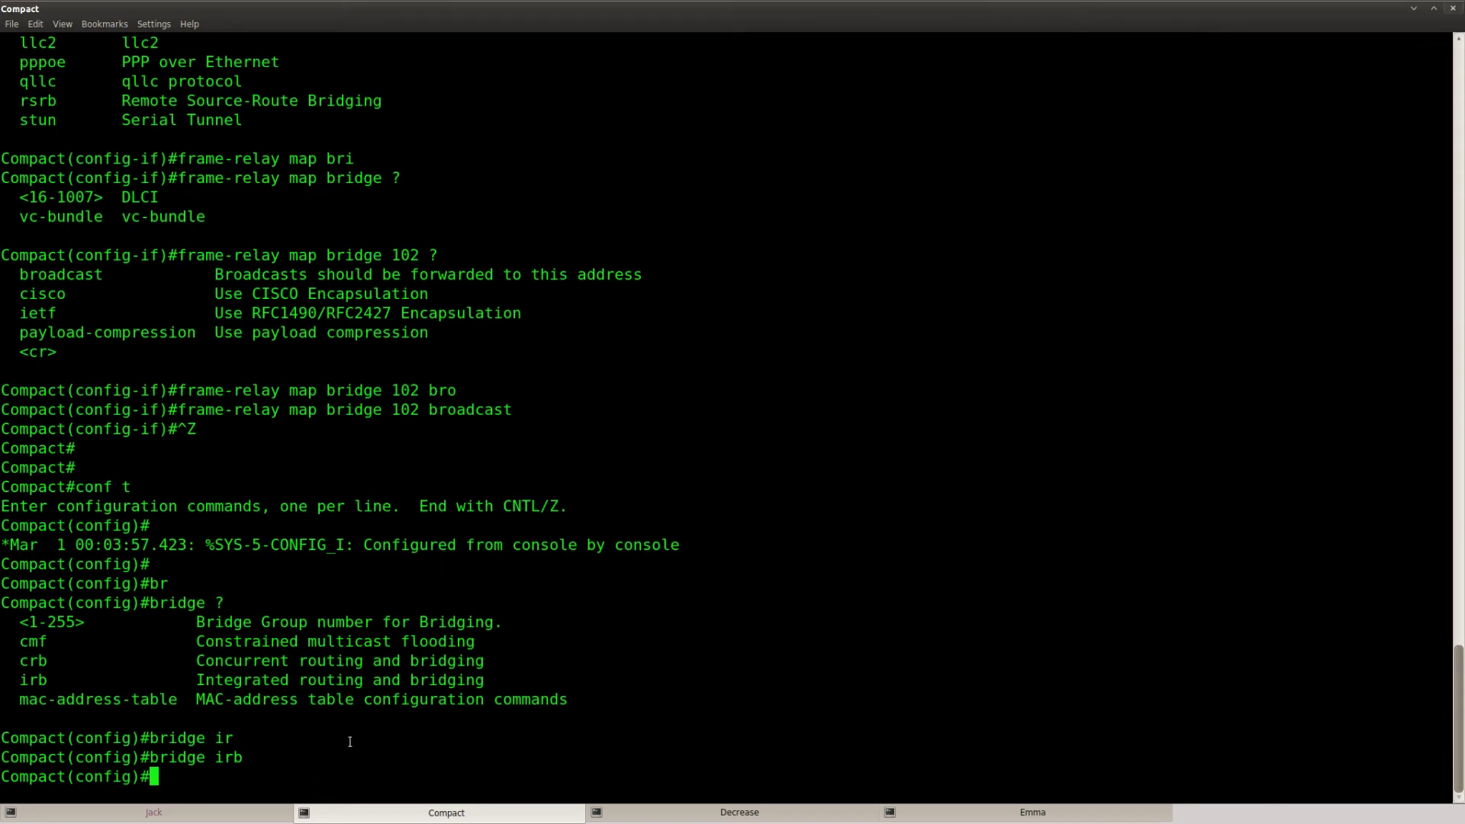
Step: Enter bridge irb in Decrease's global configuration
left_click(708, 815)
key("Return")
key("Return")
type("br")
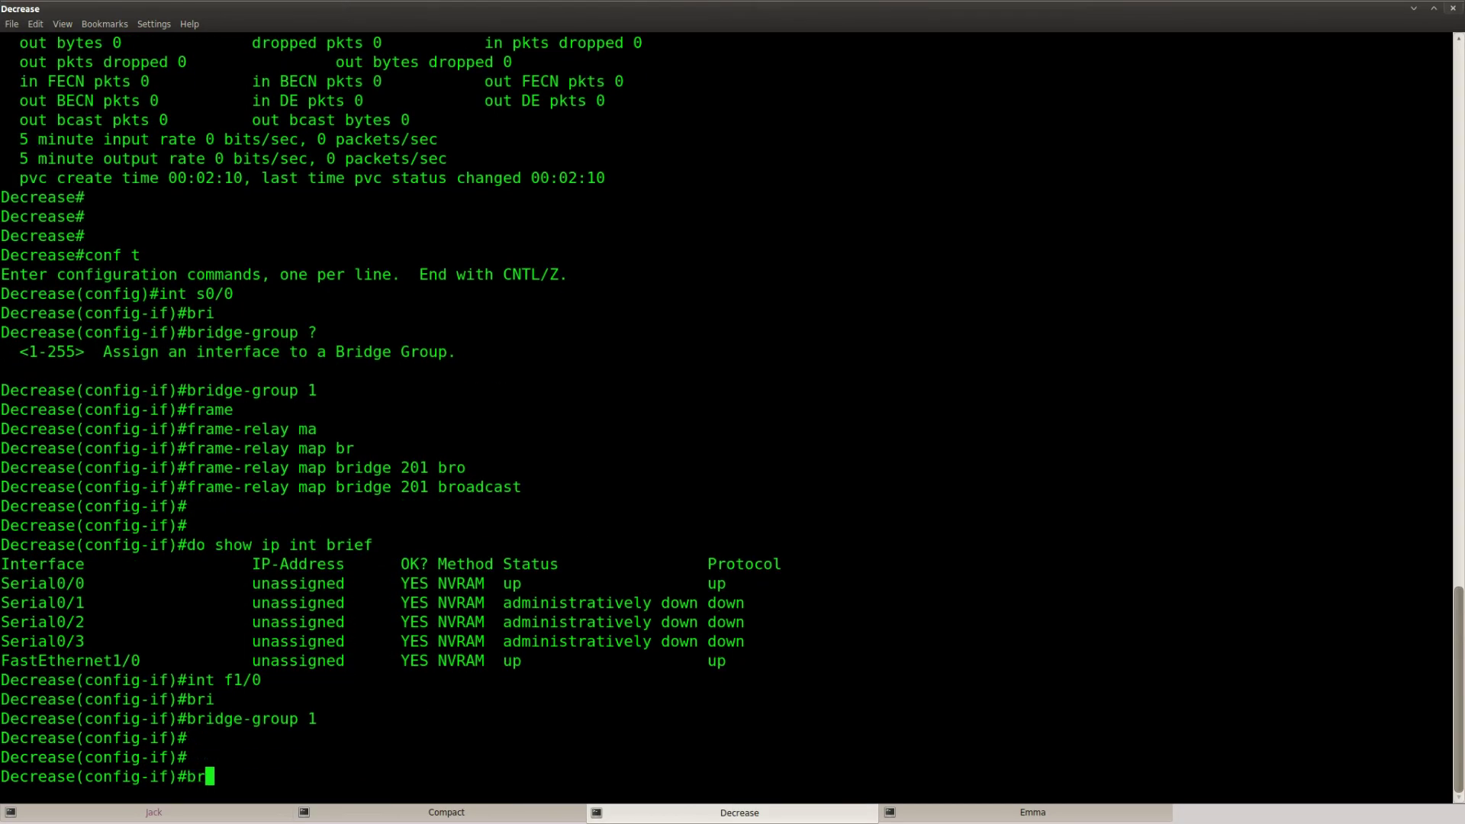
key("BackSpace")
key("BackSpace")
type("bridge irb")
key("Return")
Step: Recall and rerun the ping to 192.168.12.2 on Jack
key("Return")
left_click(153, 813)
key("Return")
key("Up")
key("Return")
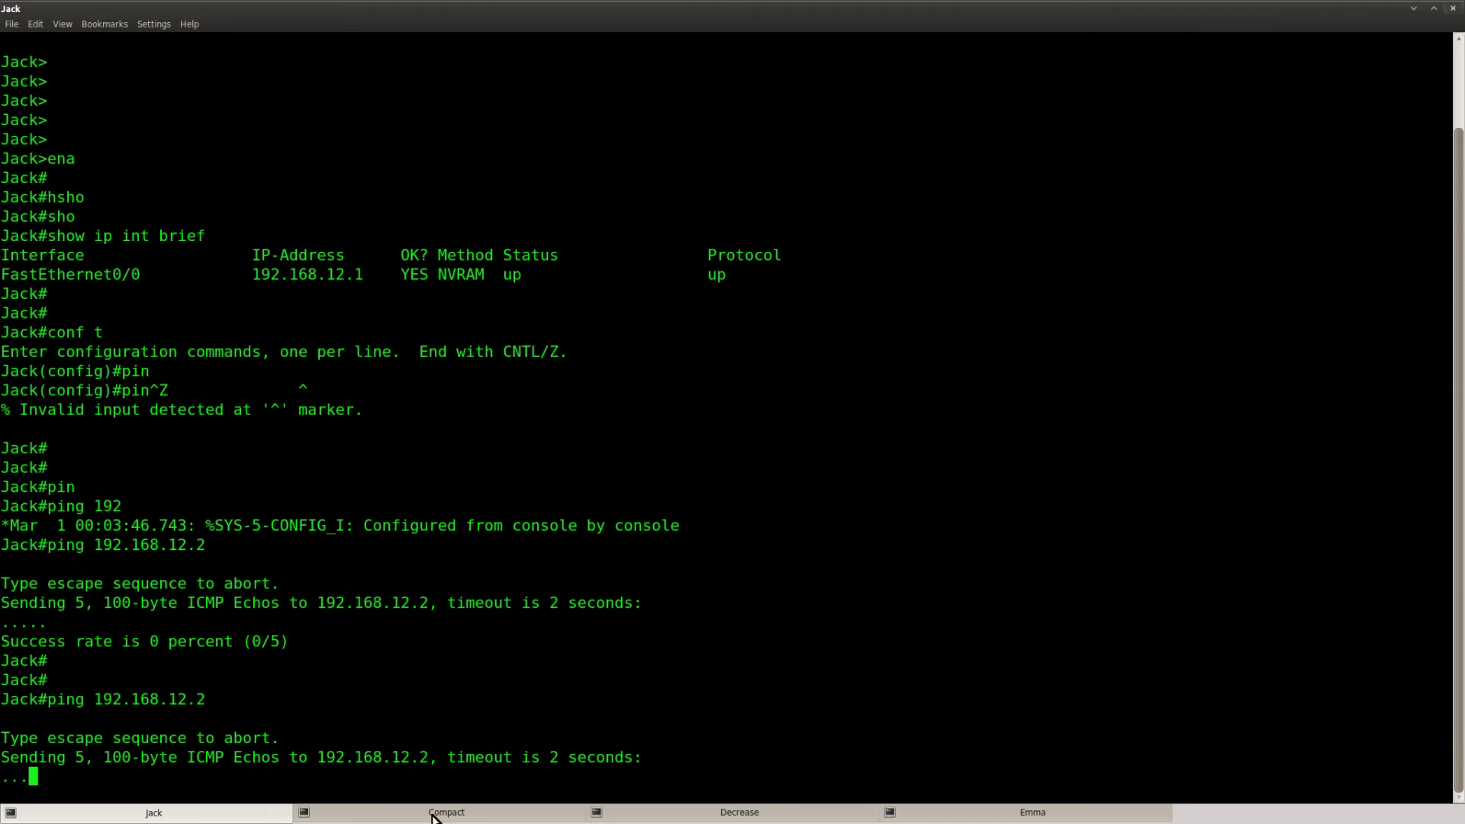
Step: Set bridge 1 protocol ieee on Compact after checking the bridge 1 help options
left_click(433, 813)
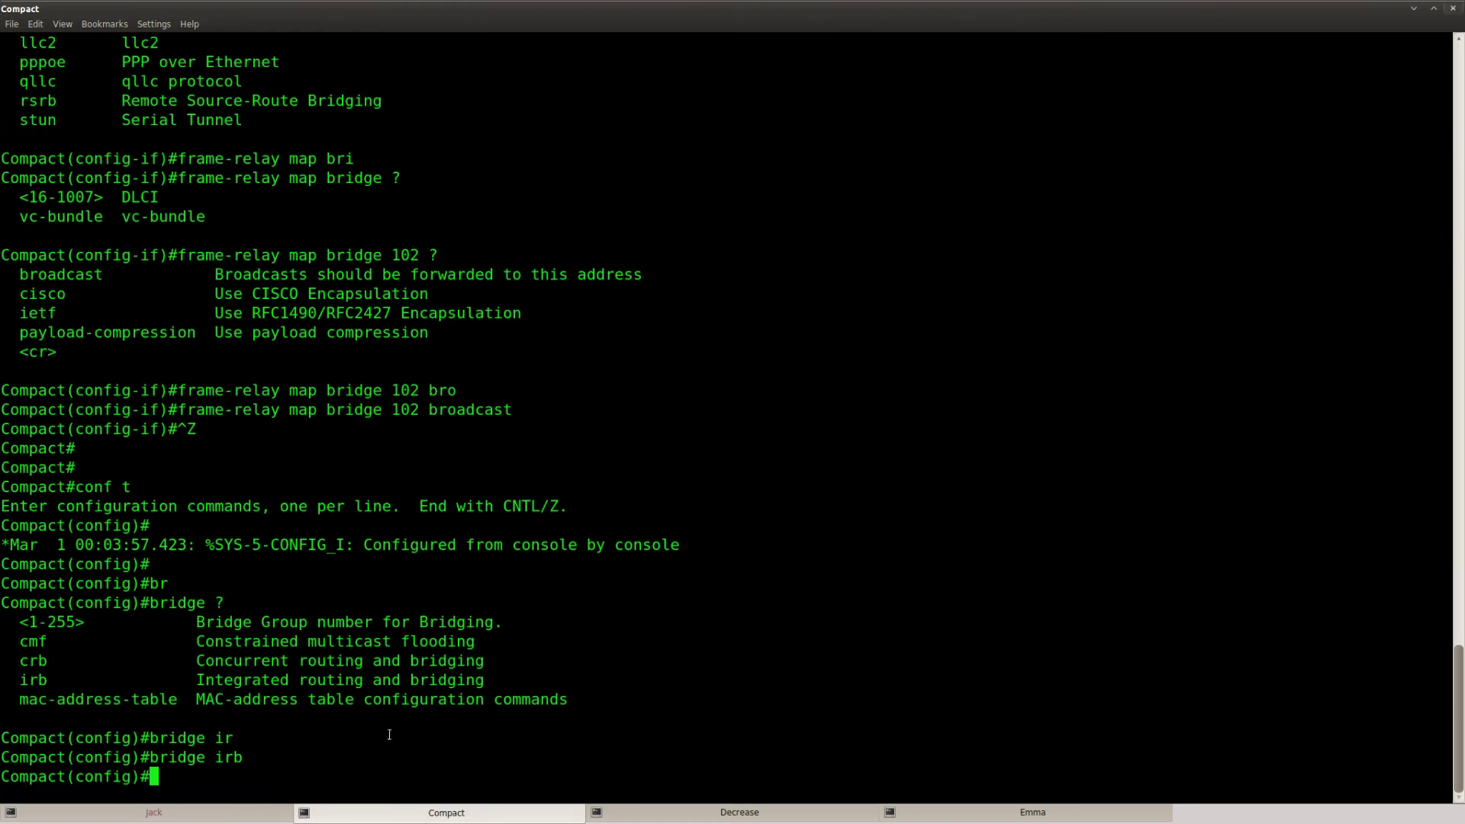
key("Return")
key("Return")
type("bri")
key("Tab")
type("1 ?")
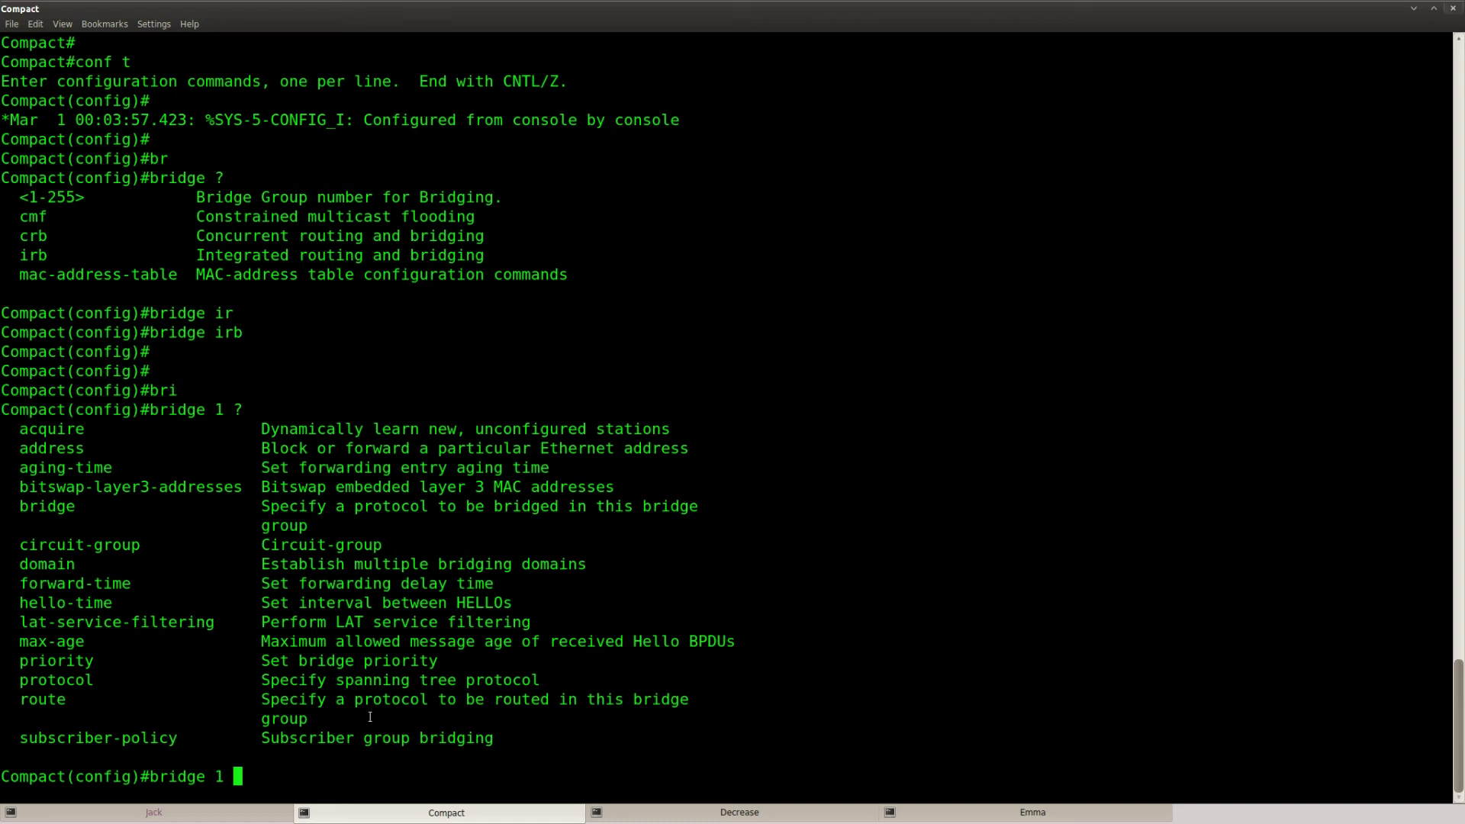
left_click_drag(19, 680, 540, 680)
left_click(729, 777)
type("pro")
key("Tab")
type("?")
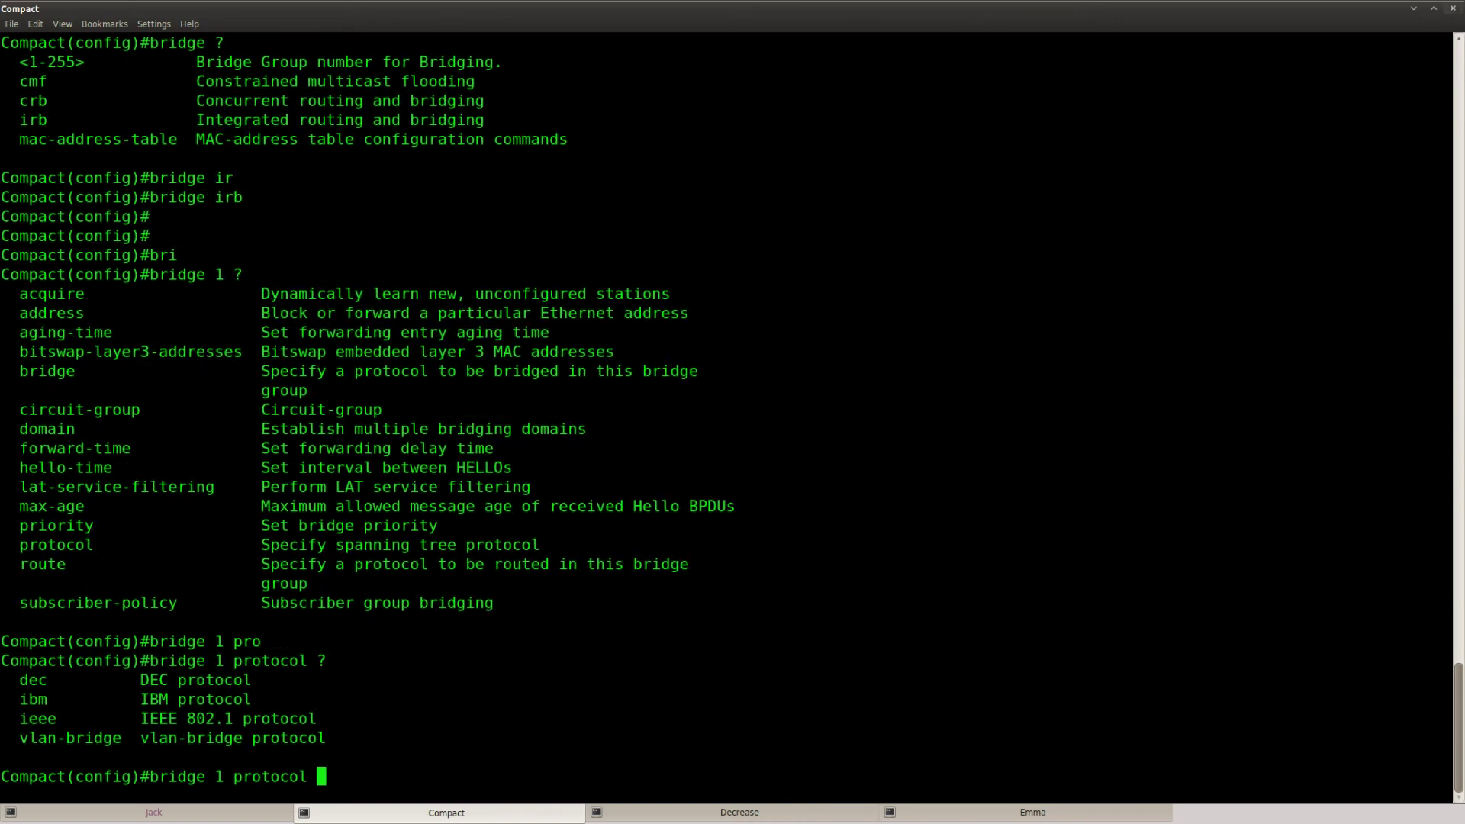
type("iee")
key("Tab")
key("Return")
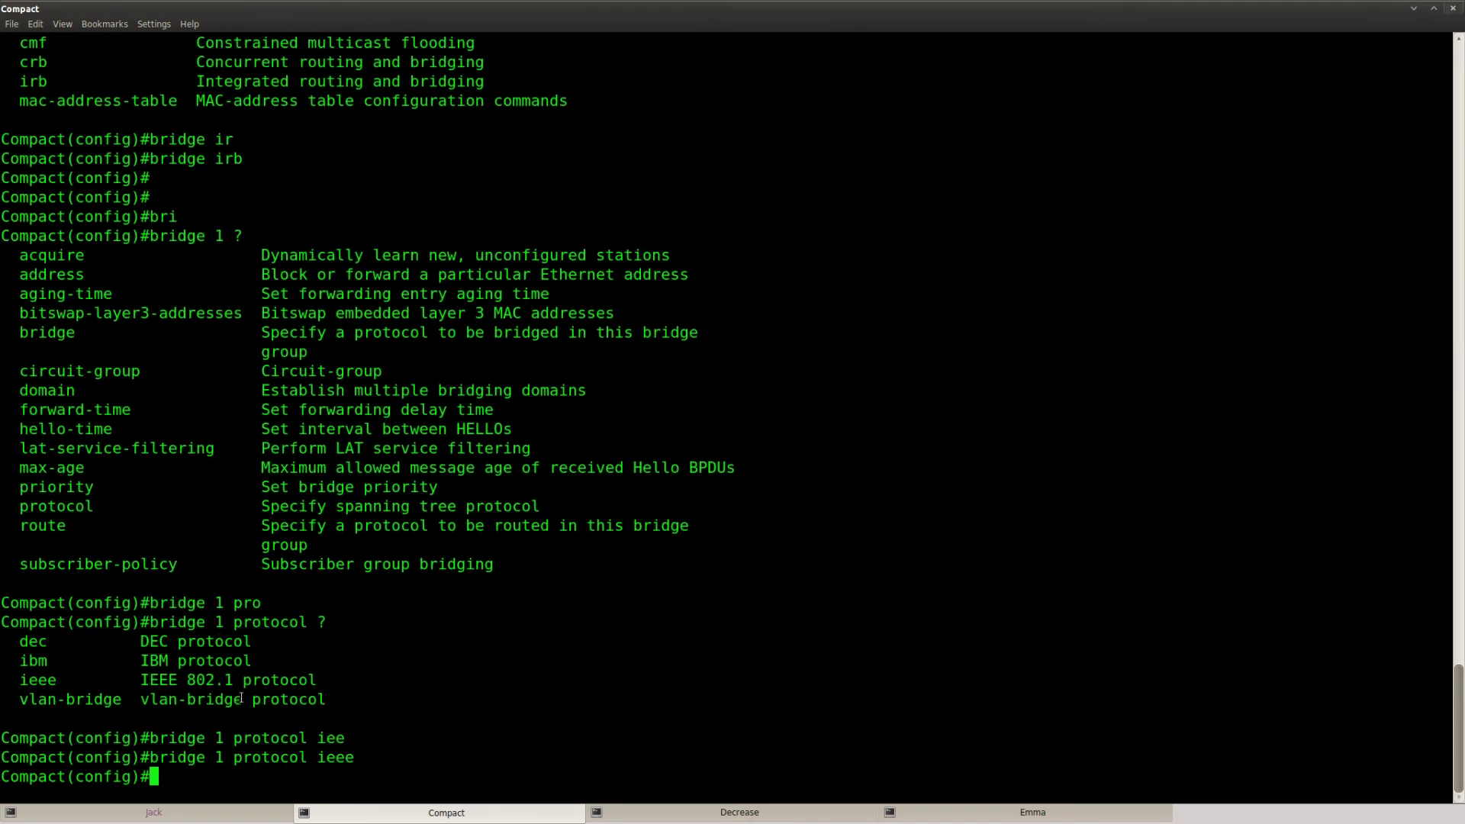
Step: Copy the bridge 1 protocol ieee line from Compact and paste it into Decrease
left_click_drag(365, 758, 152, 758)
right_click(176, 757)
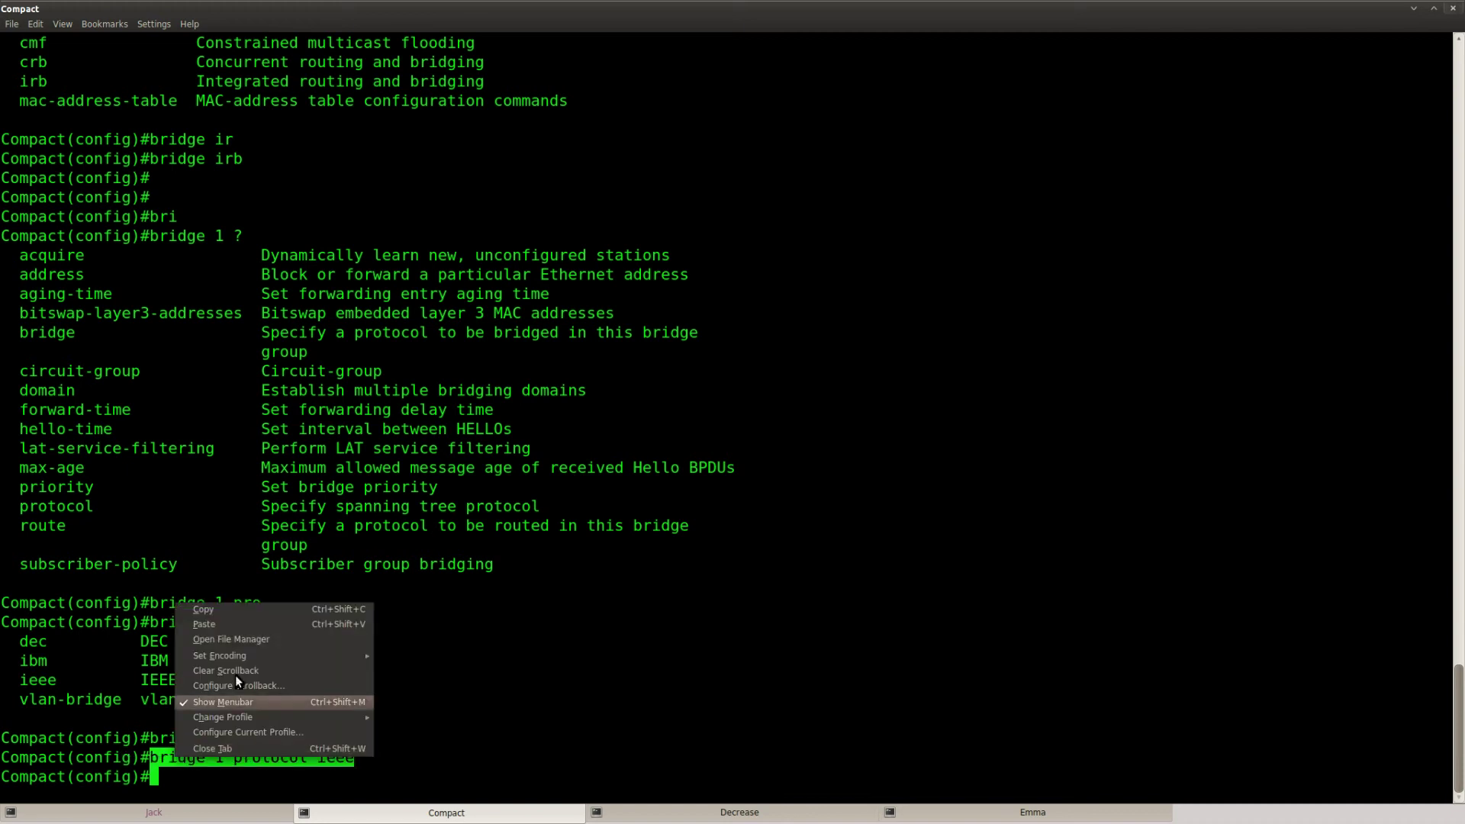
left_click(220, 609)
left_click(739, 812)
right_click(486, 537)
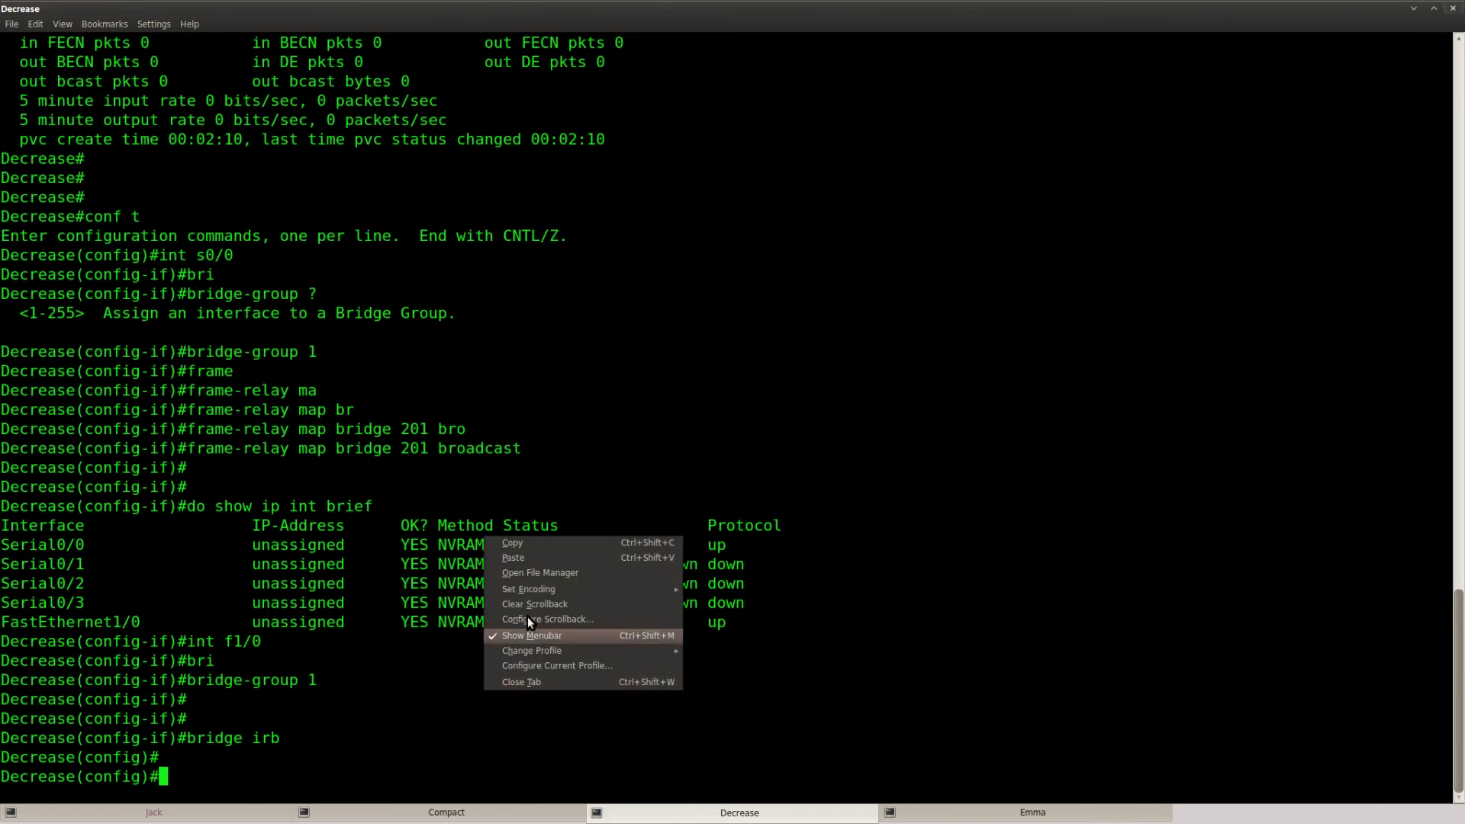
left_click(524, 557)
Step: Rerun the ping to 192.168.12.2 from Jack
left_click(153, 812)
key("Up")
key("Return")
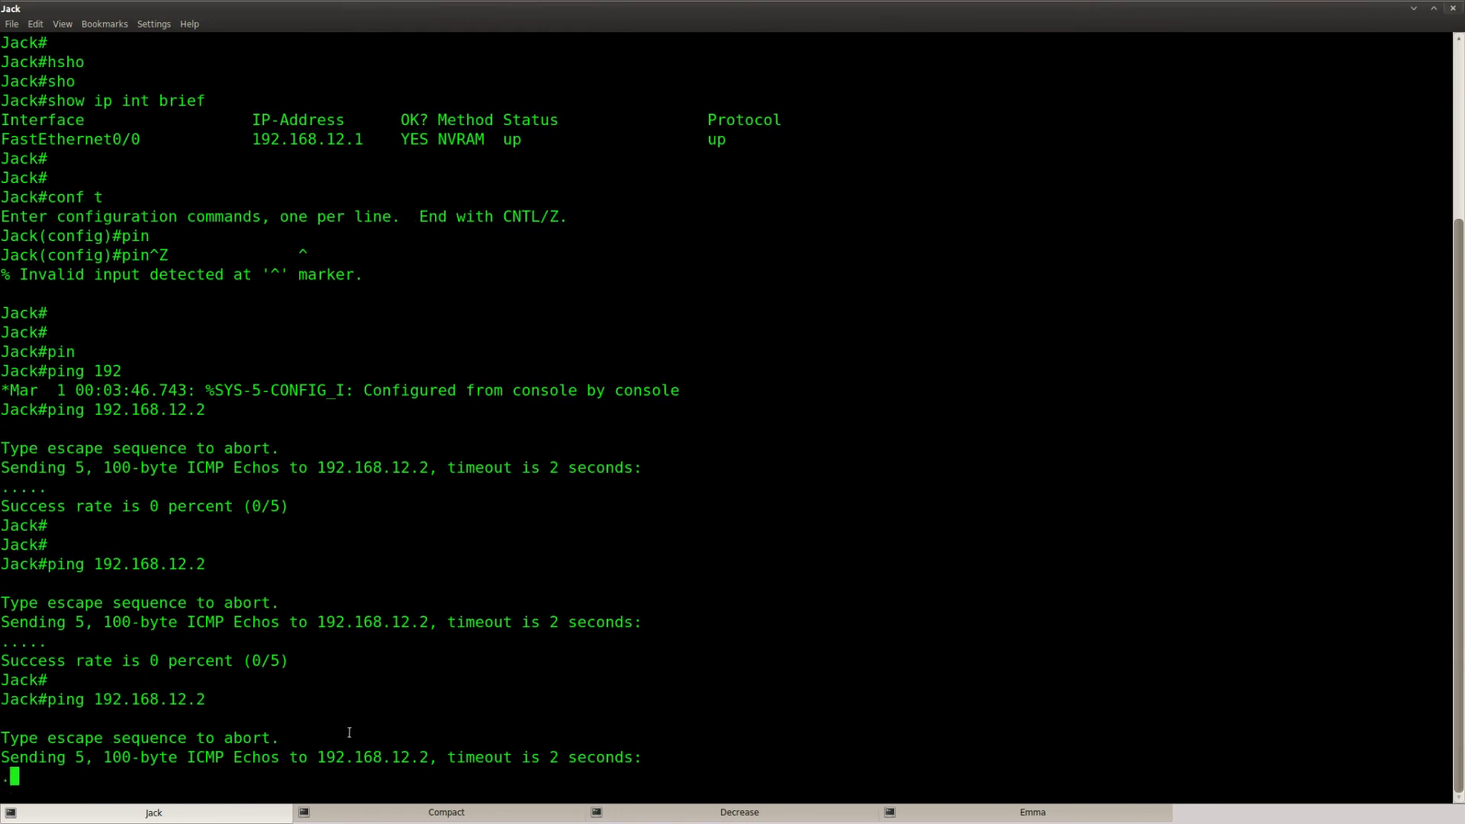
Step: Run show ip int brief on Compact and check the Serial0/0 and FastEthernet1/0 rows
left_click(426, 812)
key("Tab")
key("Return")
key("Return")
key("Return")
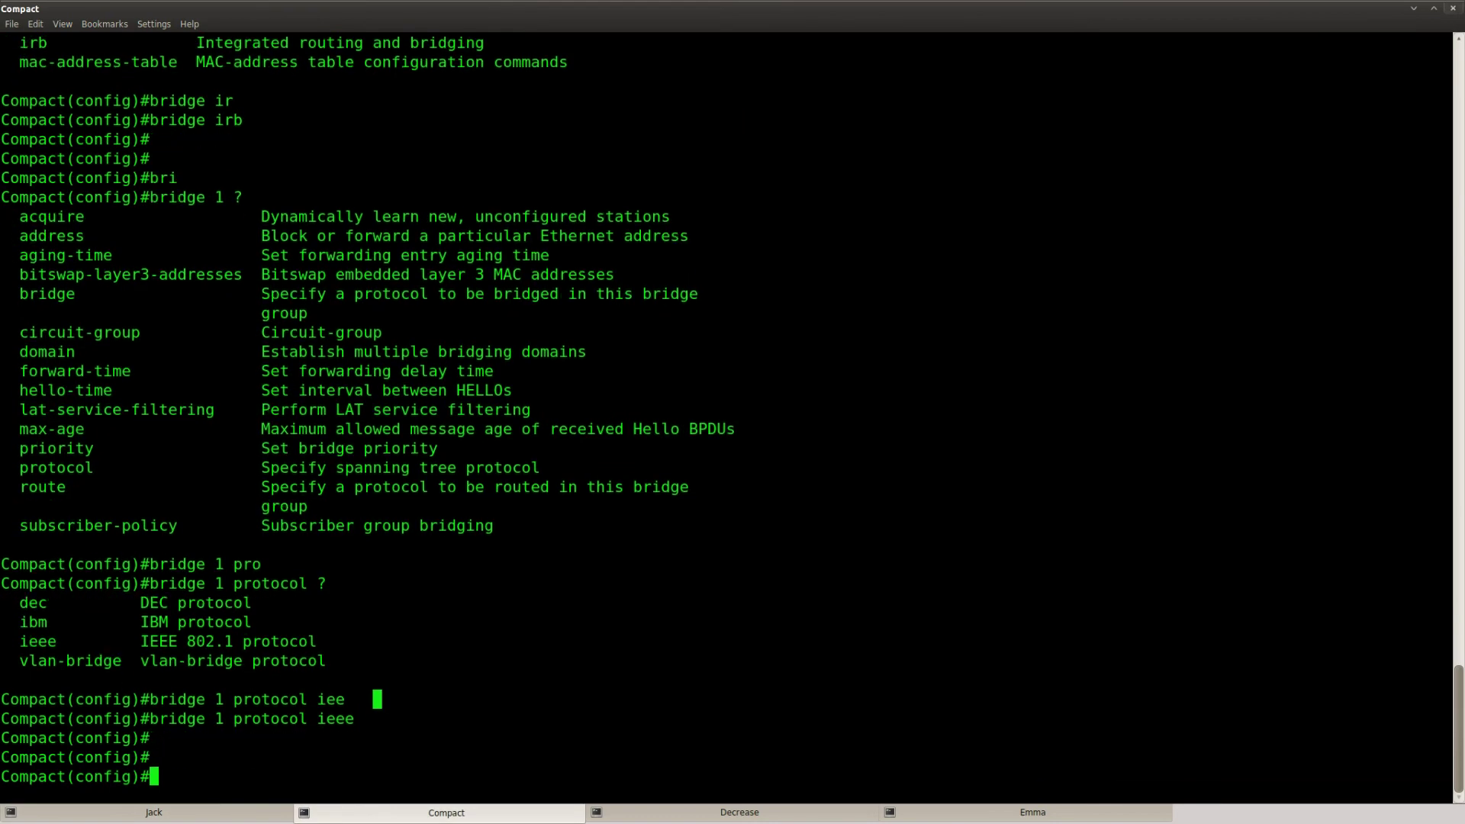
key("ctrl+z")
key("Return")
key("Return")
type("sho")
key("Tab")
type("ip int brief")
key("Return")
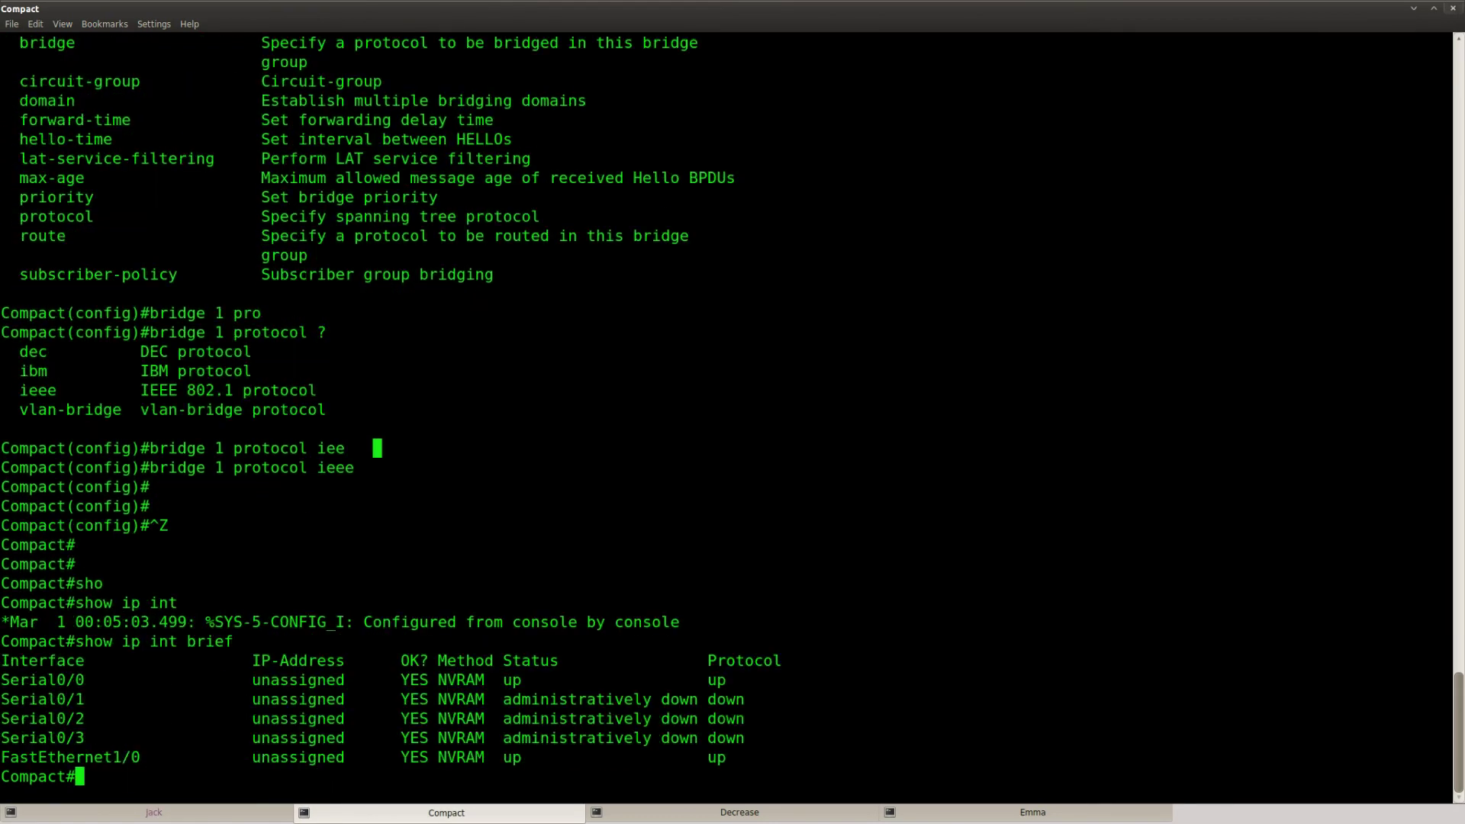
left_click_drag(754, 757, 1, 757)
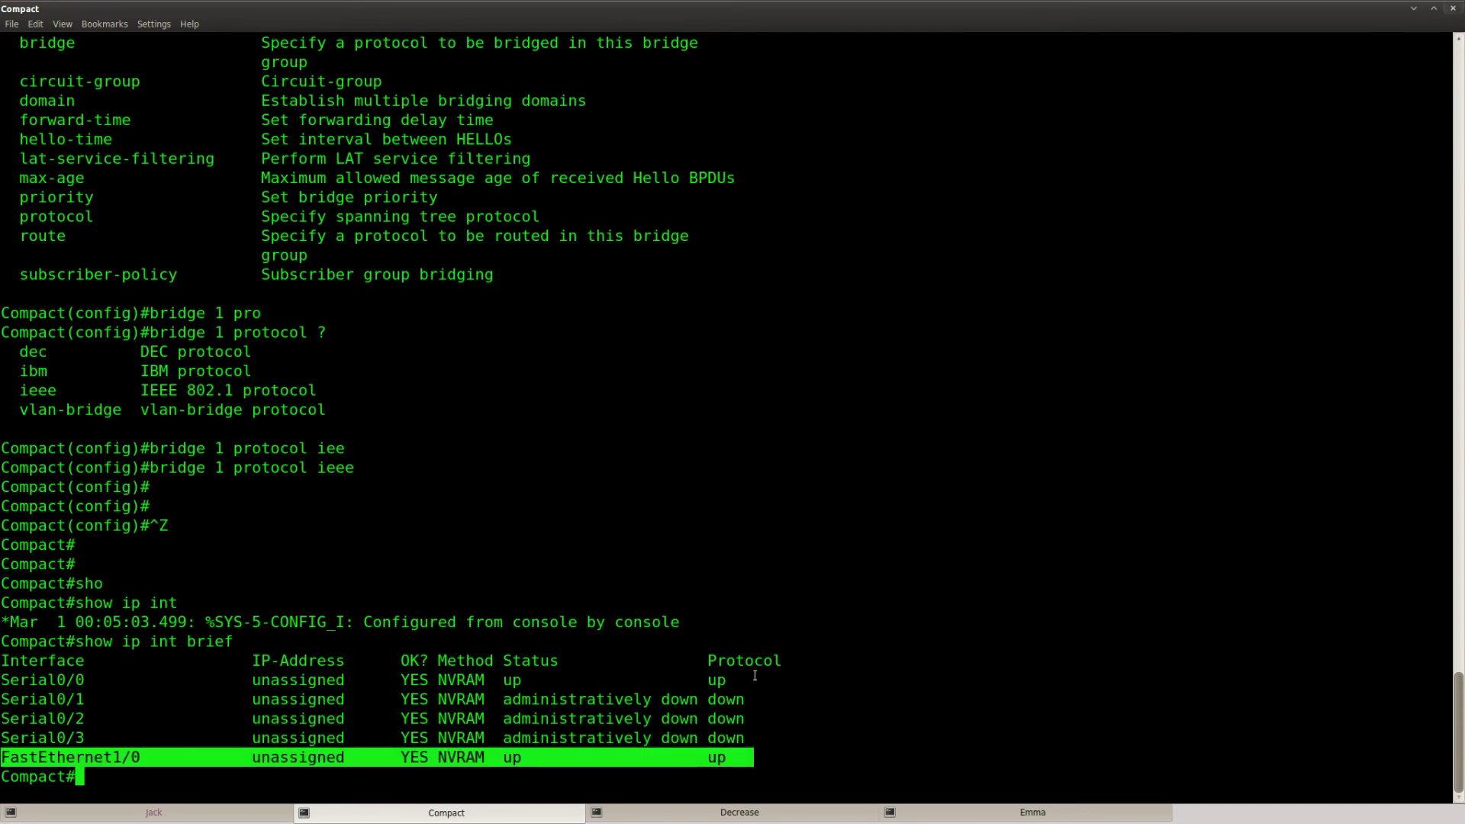
left_click_drag(745, 680, 1, 680)
Step: Exit configuration on Decrease and check its Serial0/0 and FastEthernet1/0 interface status
left_click(740, 812)
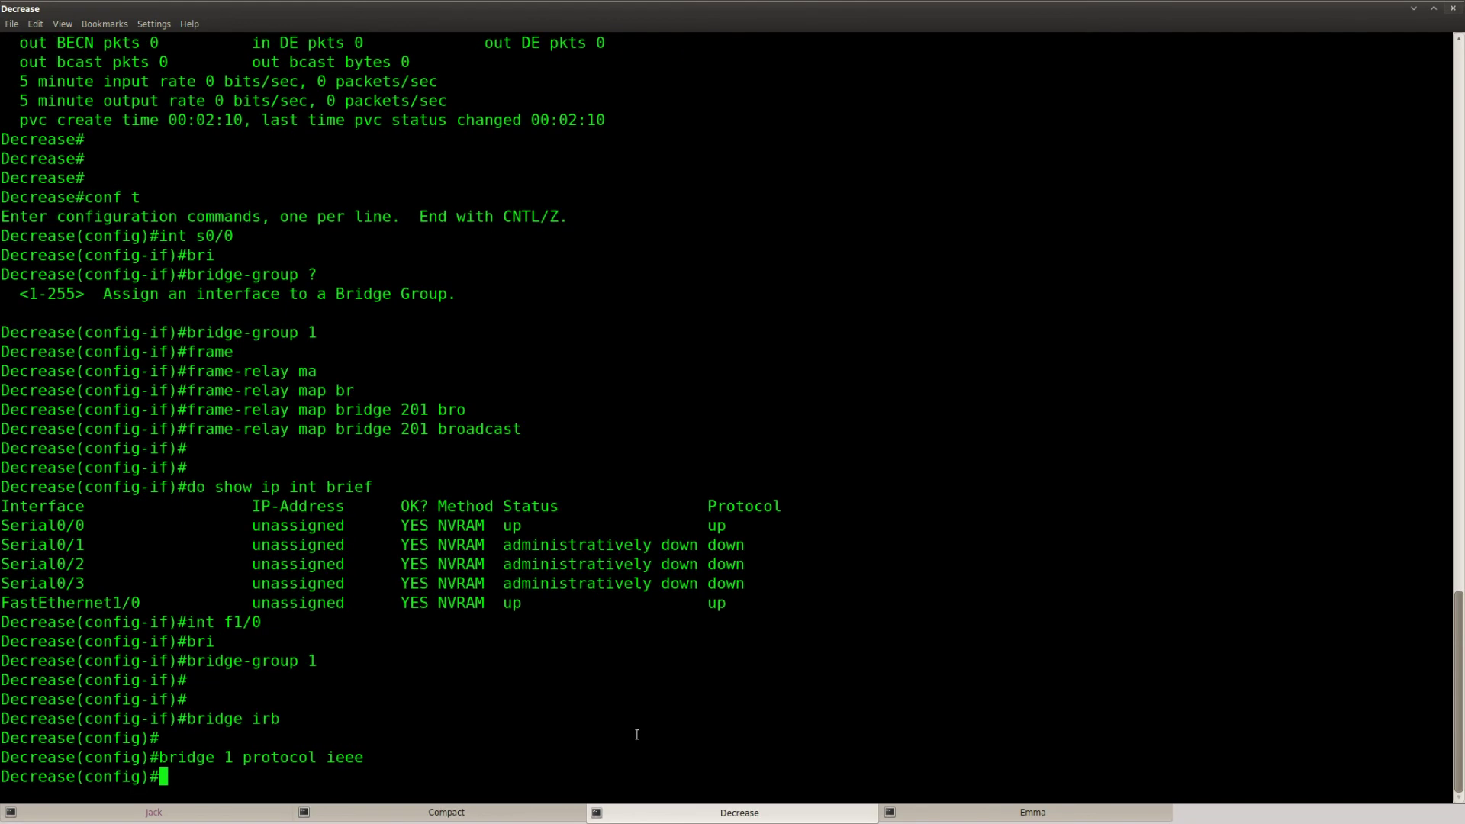
key("Return")
key("Return")
key("ctrl+z")
type("sho")
key("Tab")
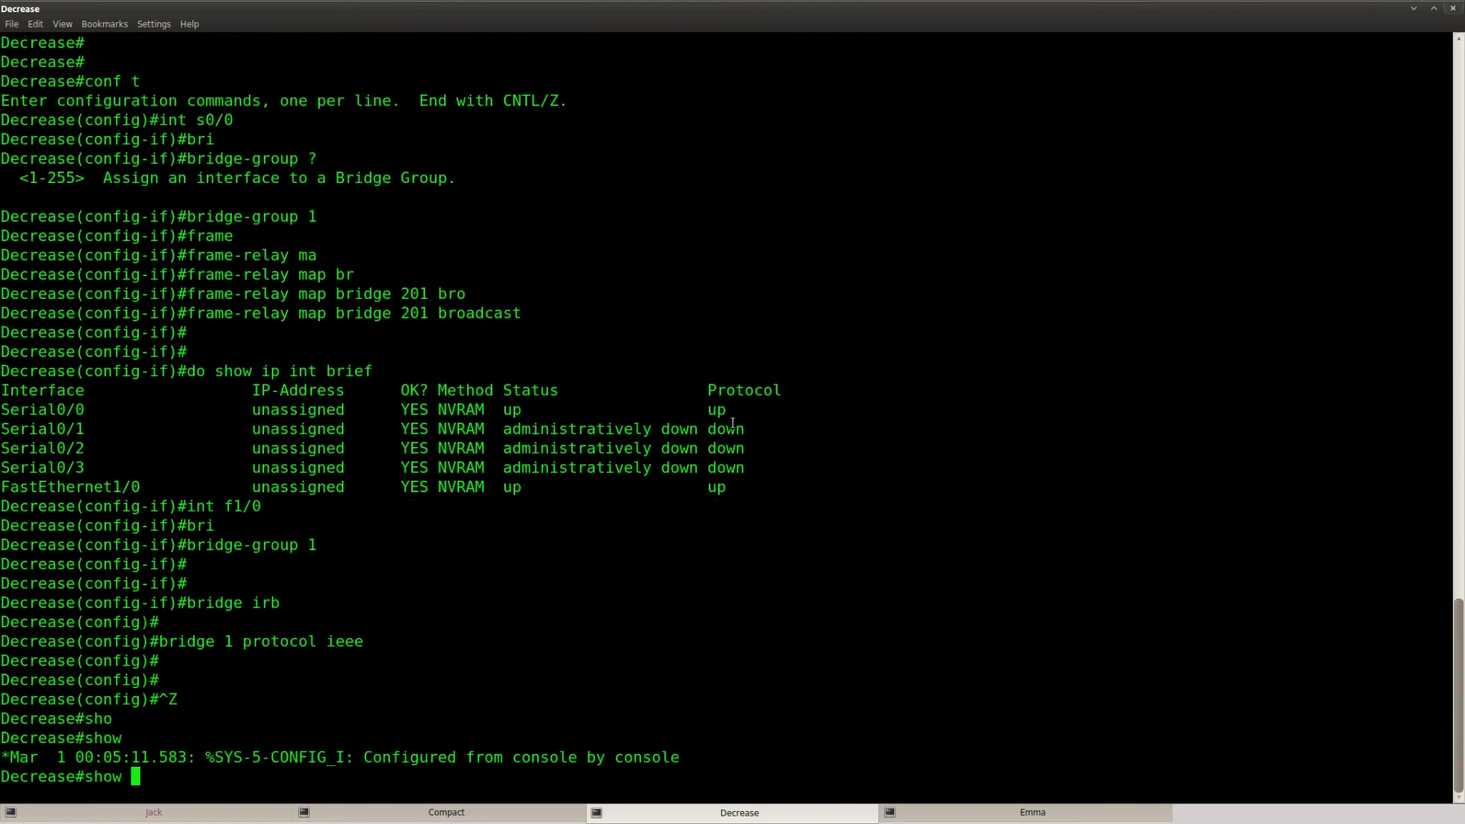
left_click_drag(734, 417, 1, 390)
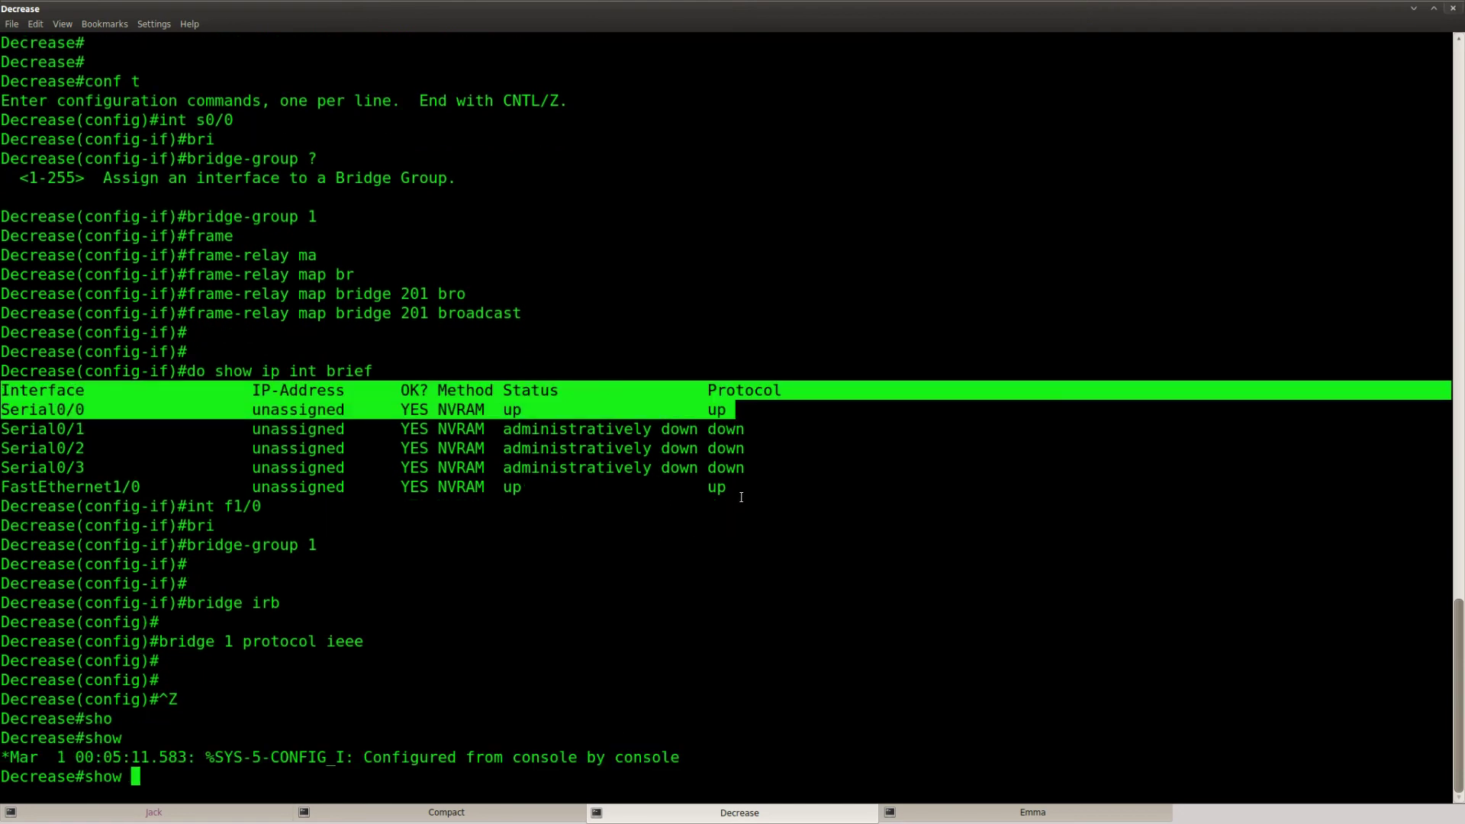
left_click_drag(741, 497, 2, 488)
left_click(154, 812)
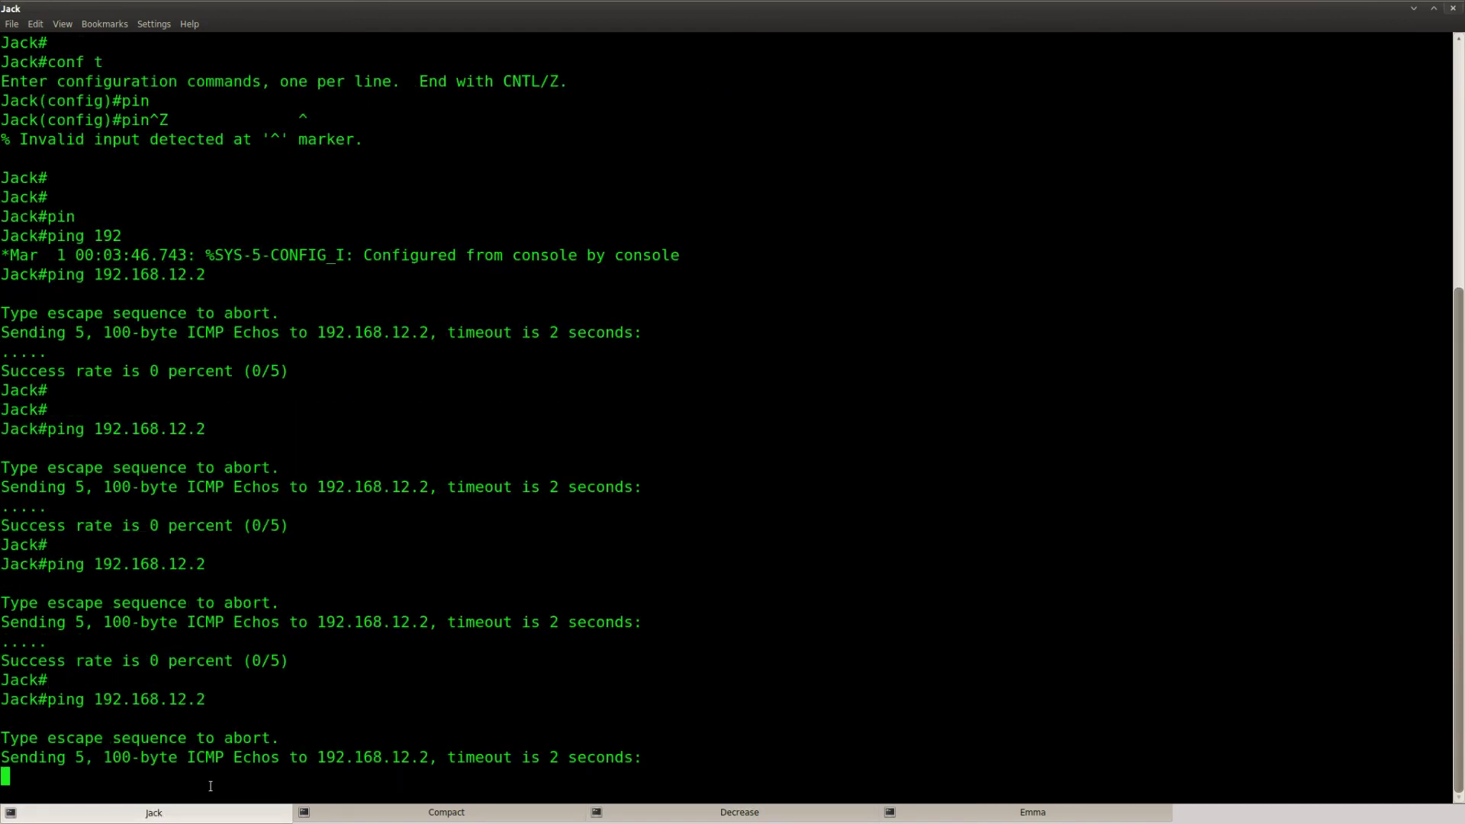
Step: Show Compact's frame-relay map, noting the bridge map on DLCI 102
left_click(457, 815)
key("Return")
key("Return")
type("sho")
key("Tab")
type("frame")
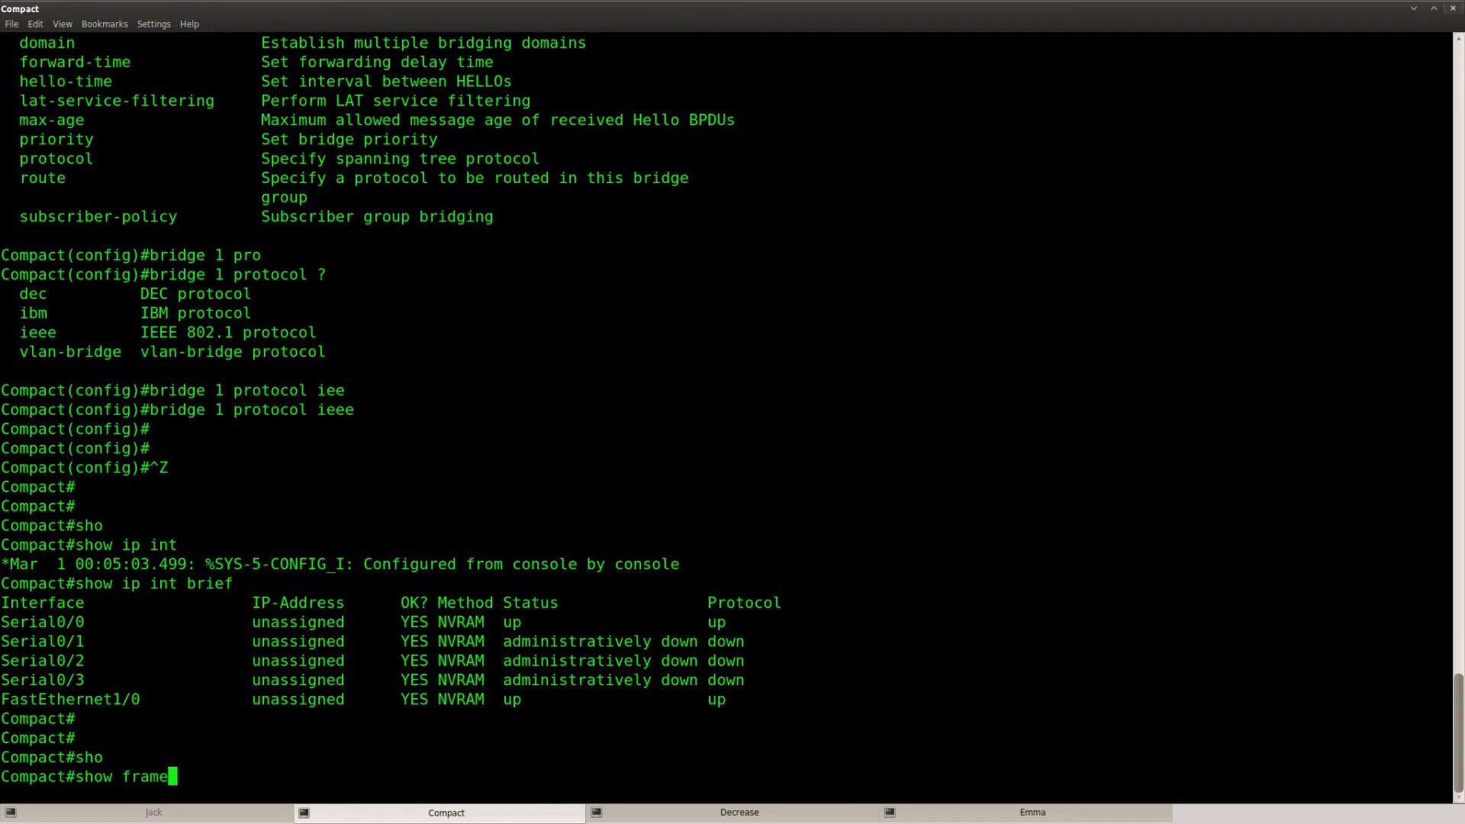
key("Tab")
type("ma")
key("Tab")
key("Return")
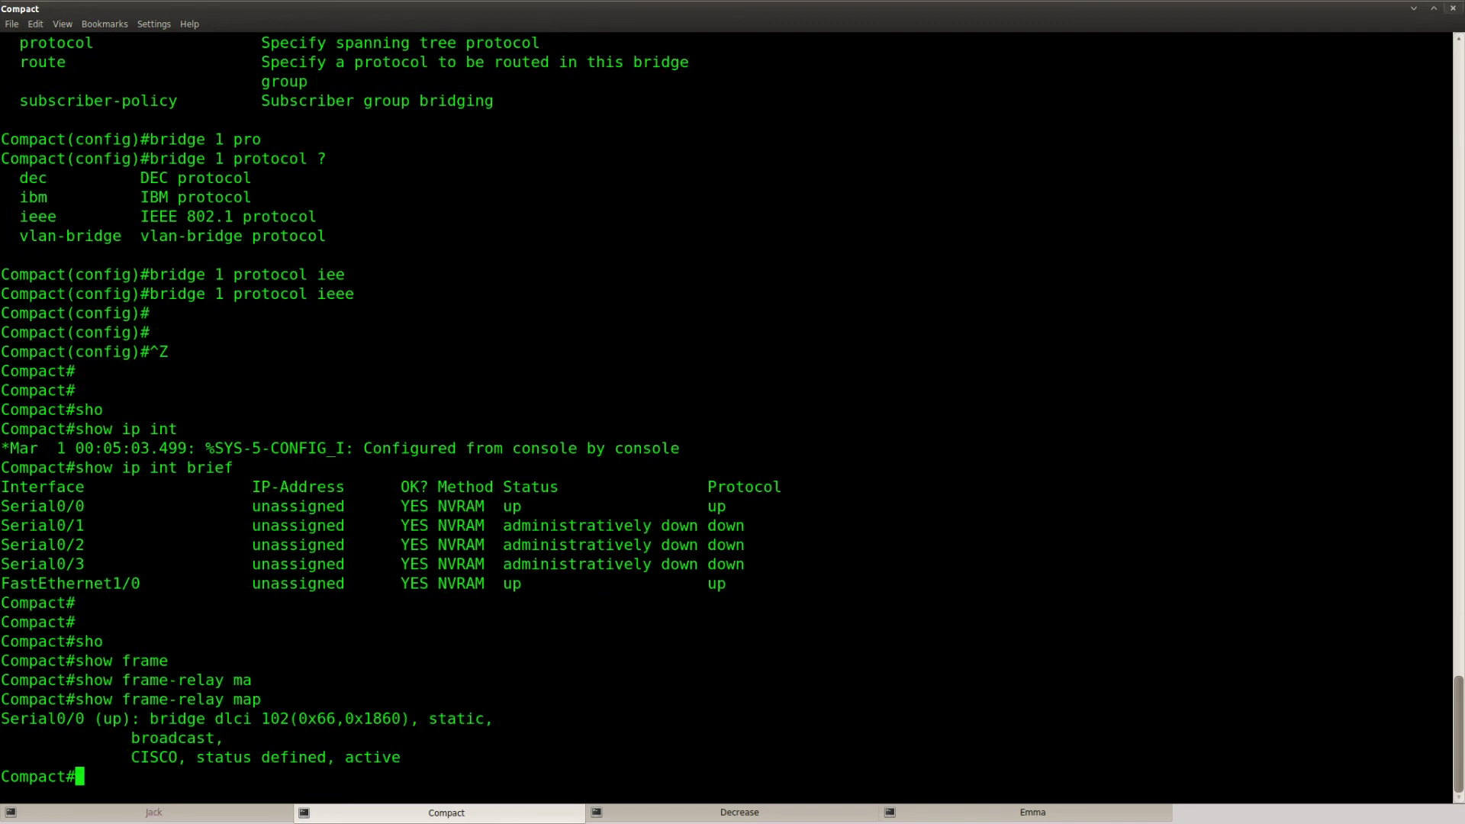
left_click_drag(214, 718, 281, 723)
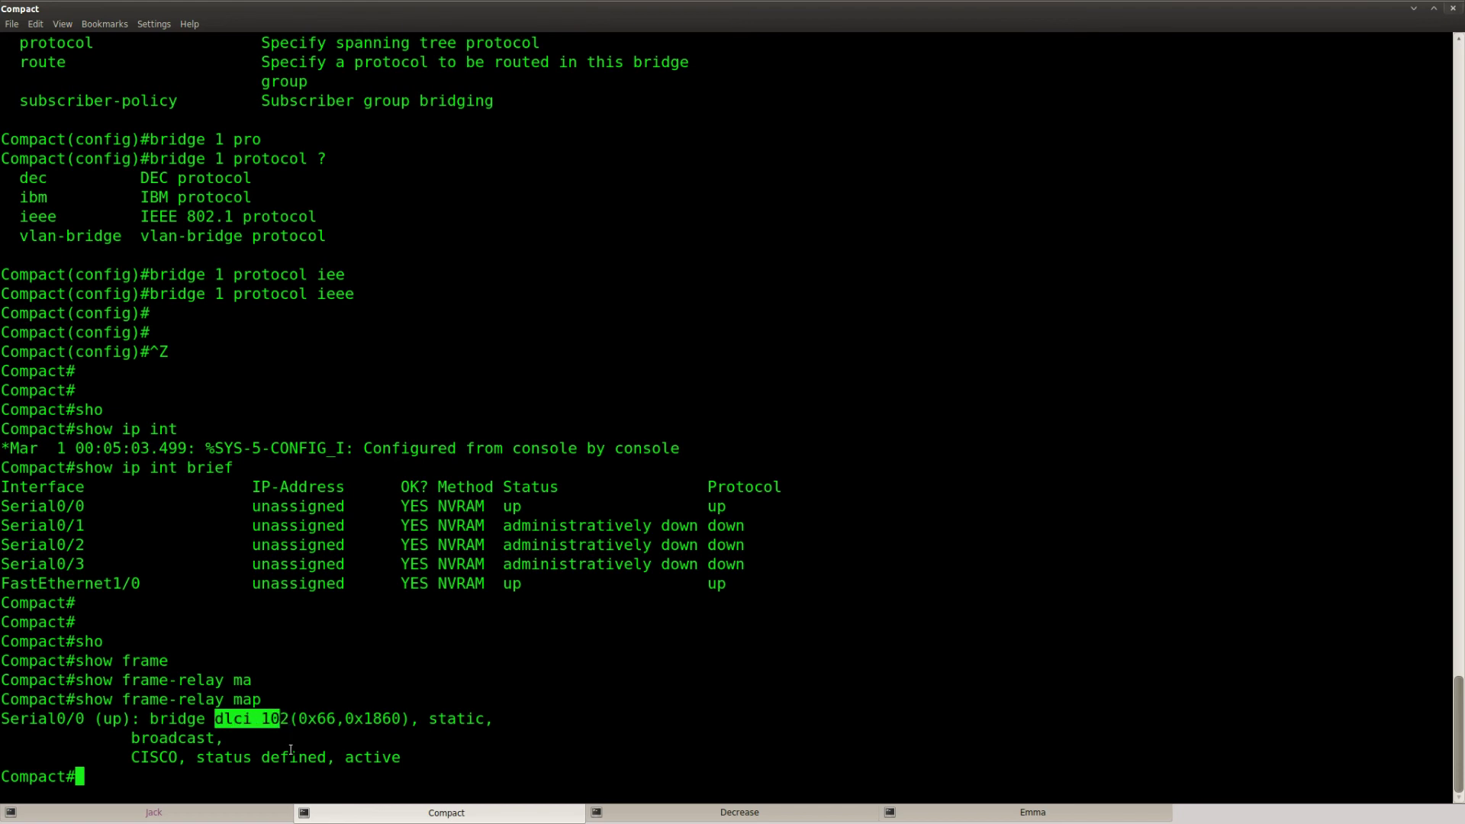
key("Return")
Step: Display Compact's bridge group 1 table with its Serial0/0 and FastEthernet1/0 forwarding entries
type("sho")
key("Tab")
type("bri")
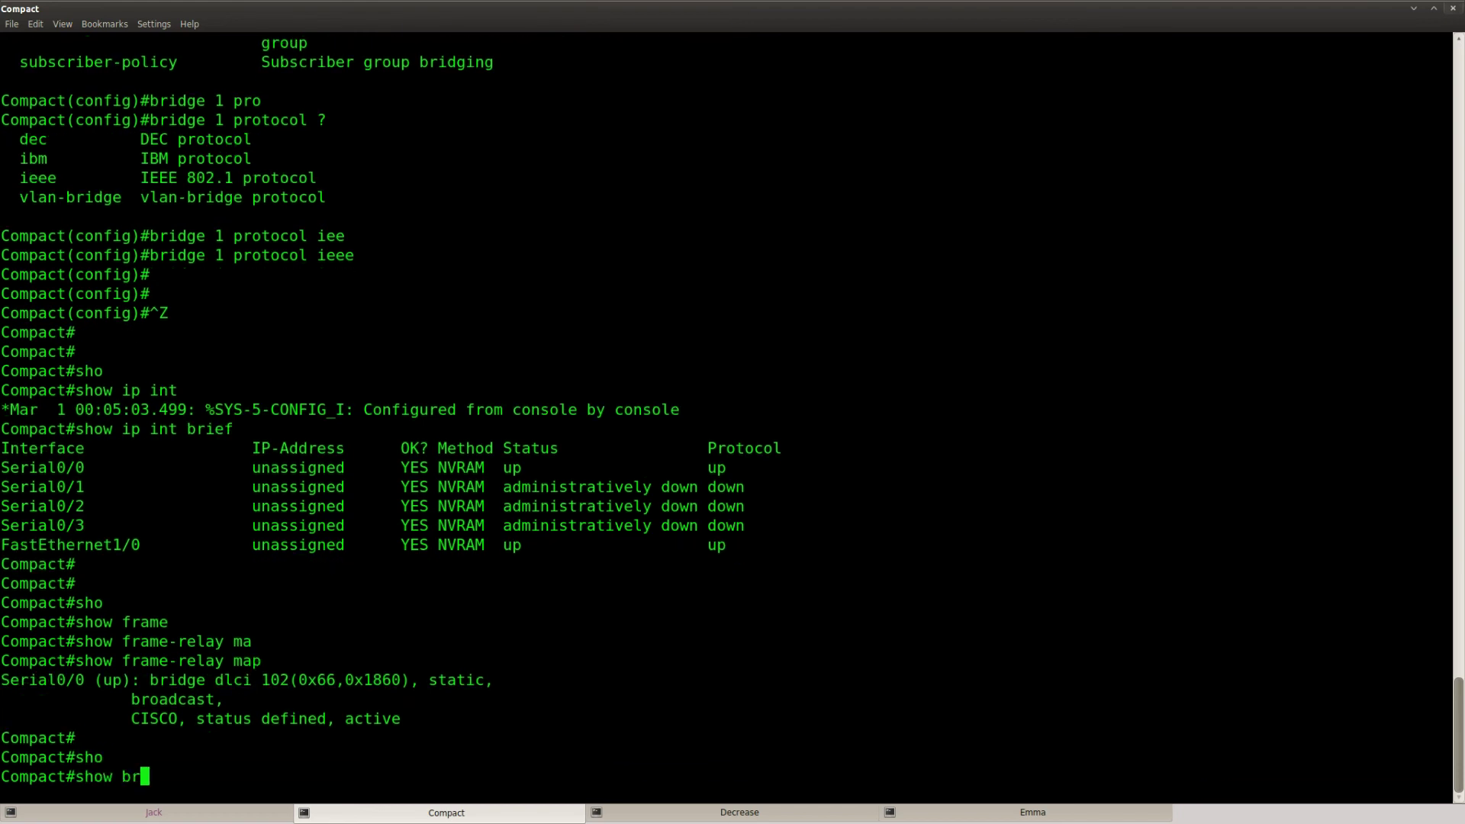
key("Tab")
type("?")
key("space")
type("1")
key("Return")
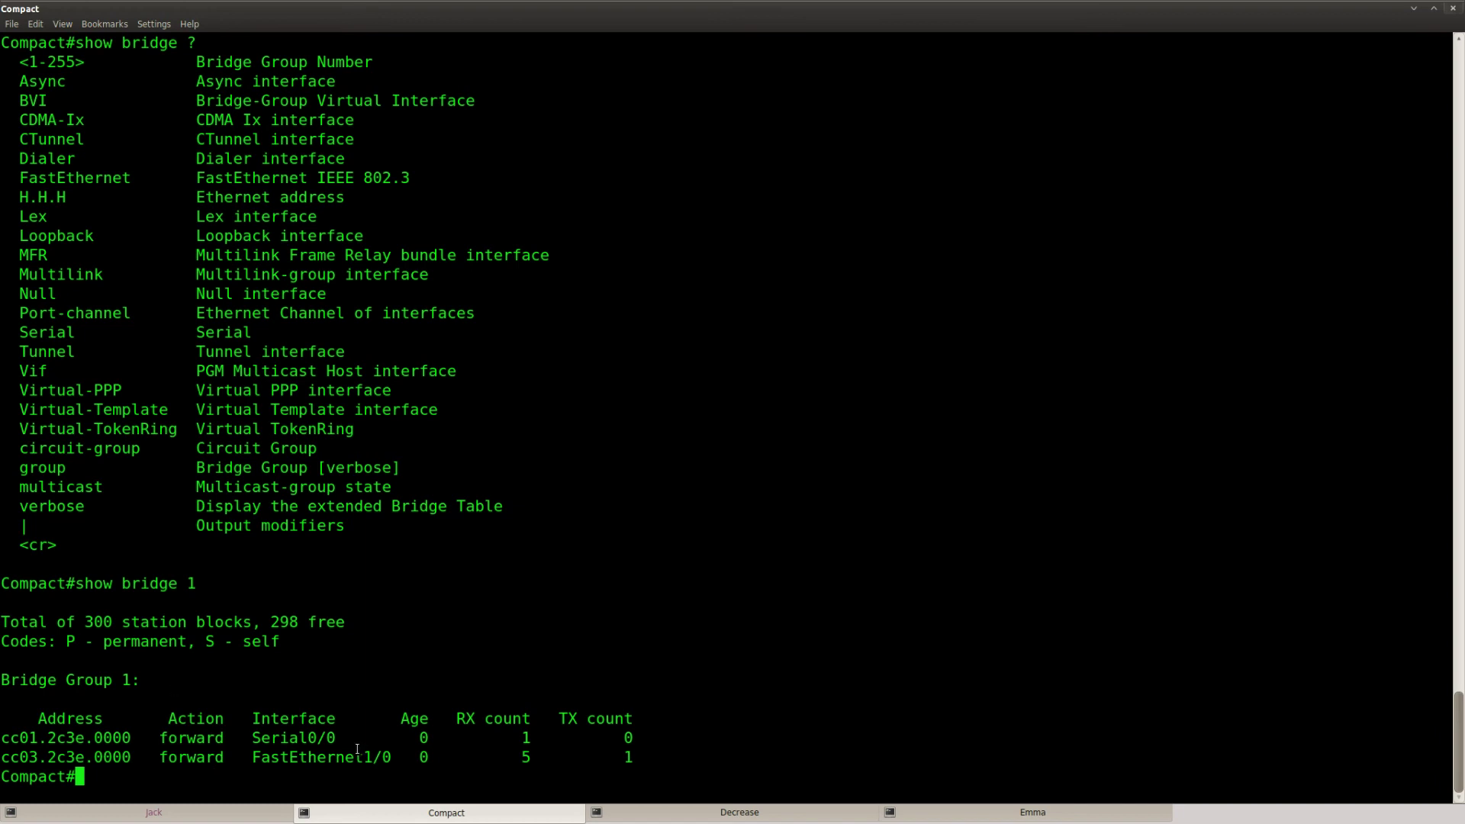
left_click_drag(347, 738, 131, 738)
left_click_drag(412, 757, 129, 757)
left_click(160, 786)
Step: Cycle through the router consoles and finish on a fresh Decrease prompt
left_click(154, 813)
left_click(447, 813)
left_click(721, 813)
key("Return")
Step: Display Decrease's bridge group 1 table with show bridge 1
type("sho")
key("Tab")
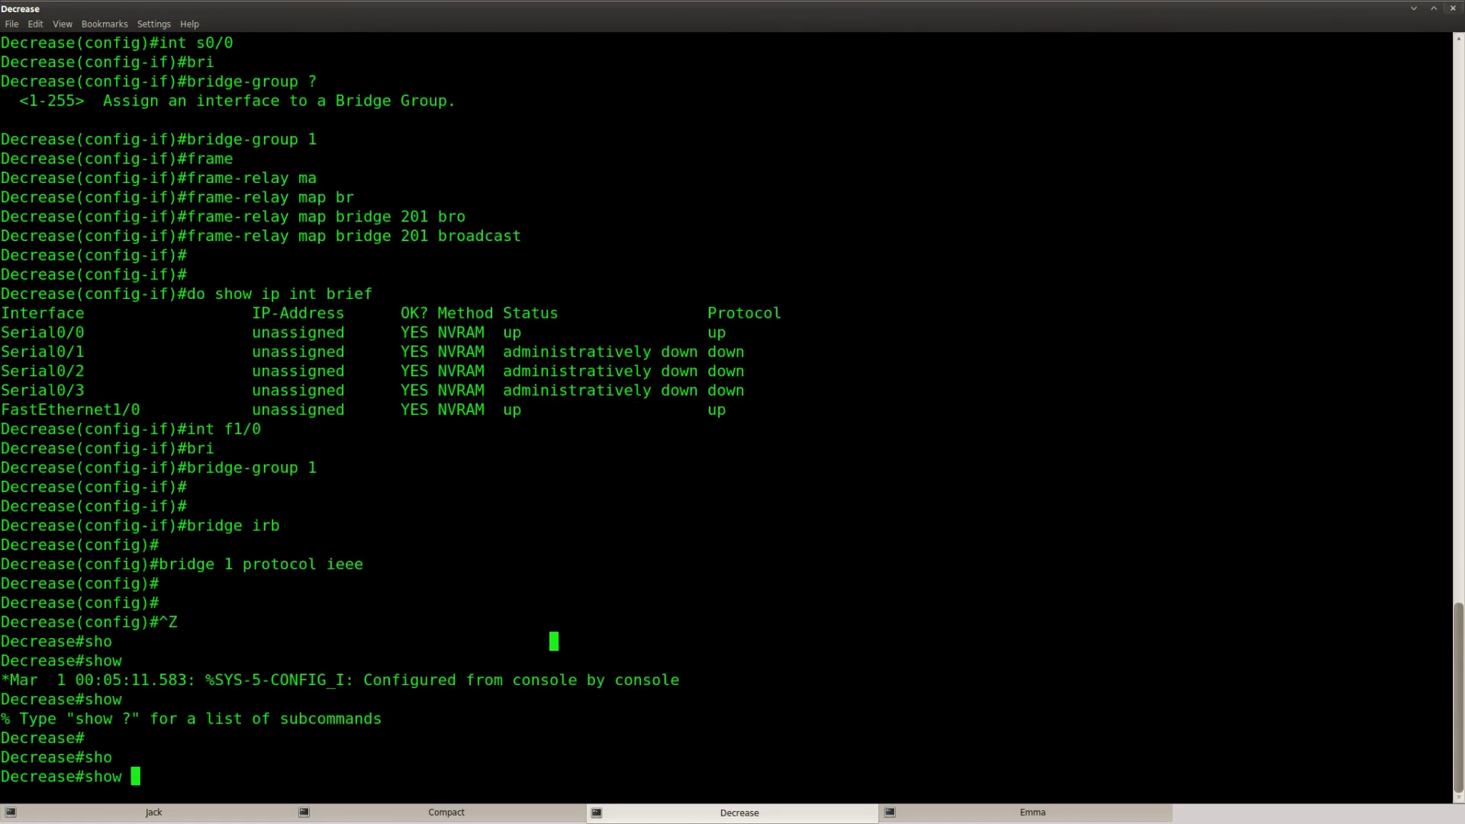
type("bri")
key("Tab")
type("?")
key("space")
type("1")
key("Return")
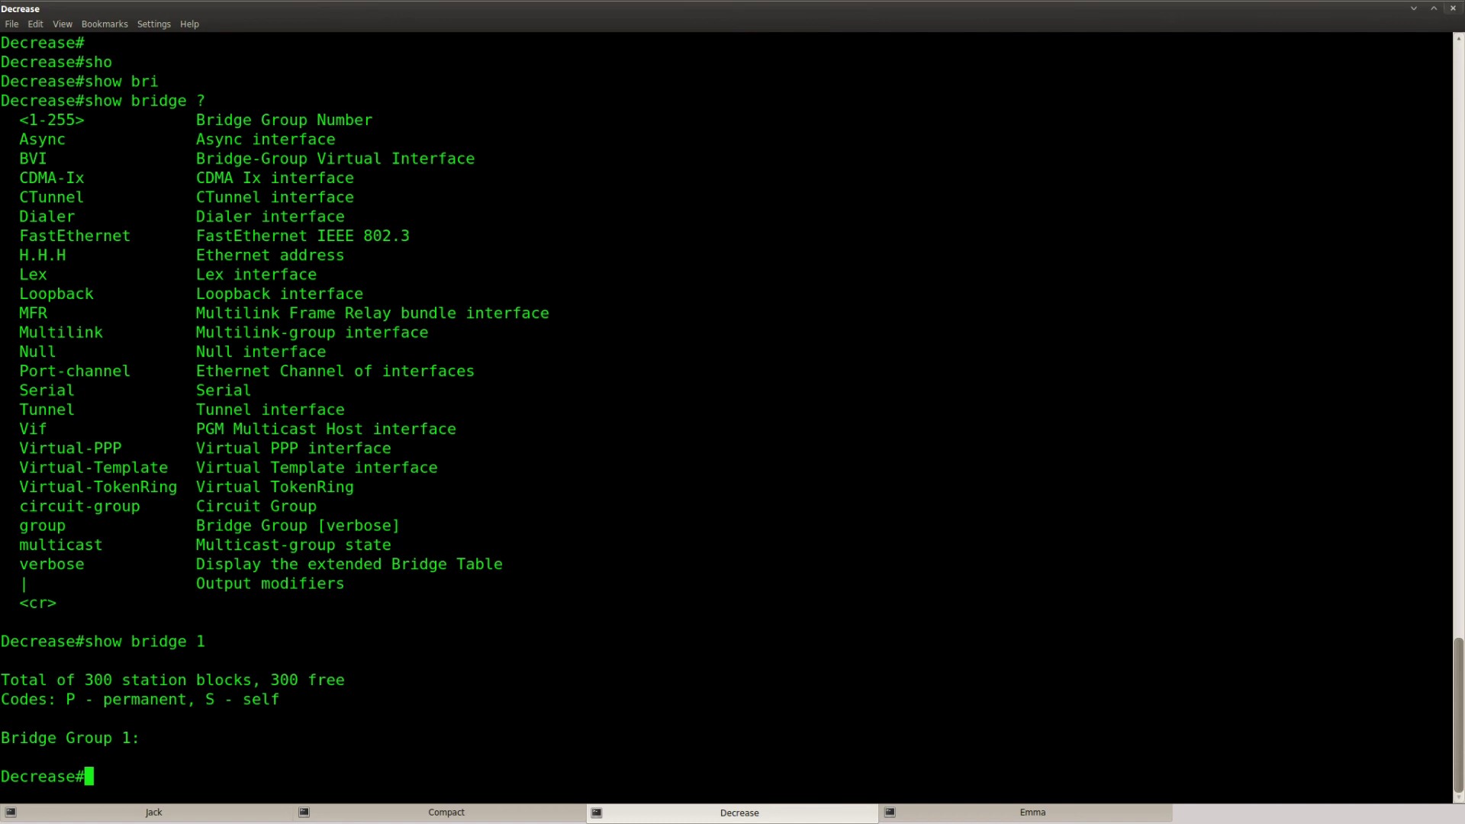
Step: Ping 192.168.12.1 from Emma
key("shift+Right")
key("Return")
key("Return")
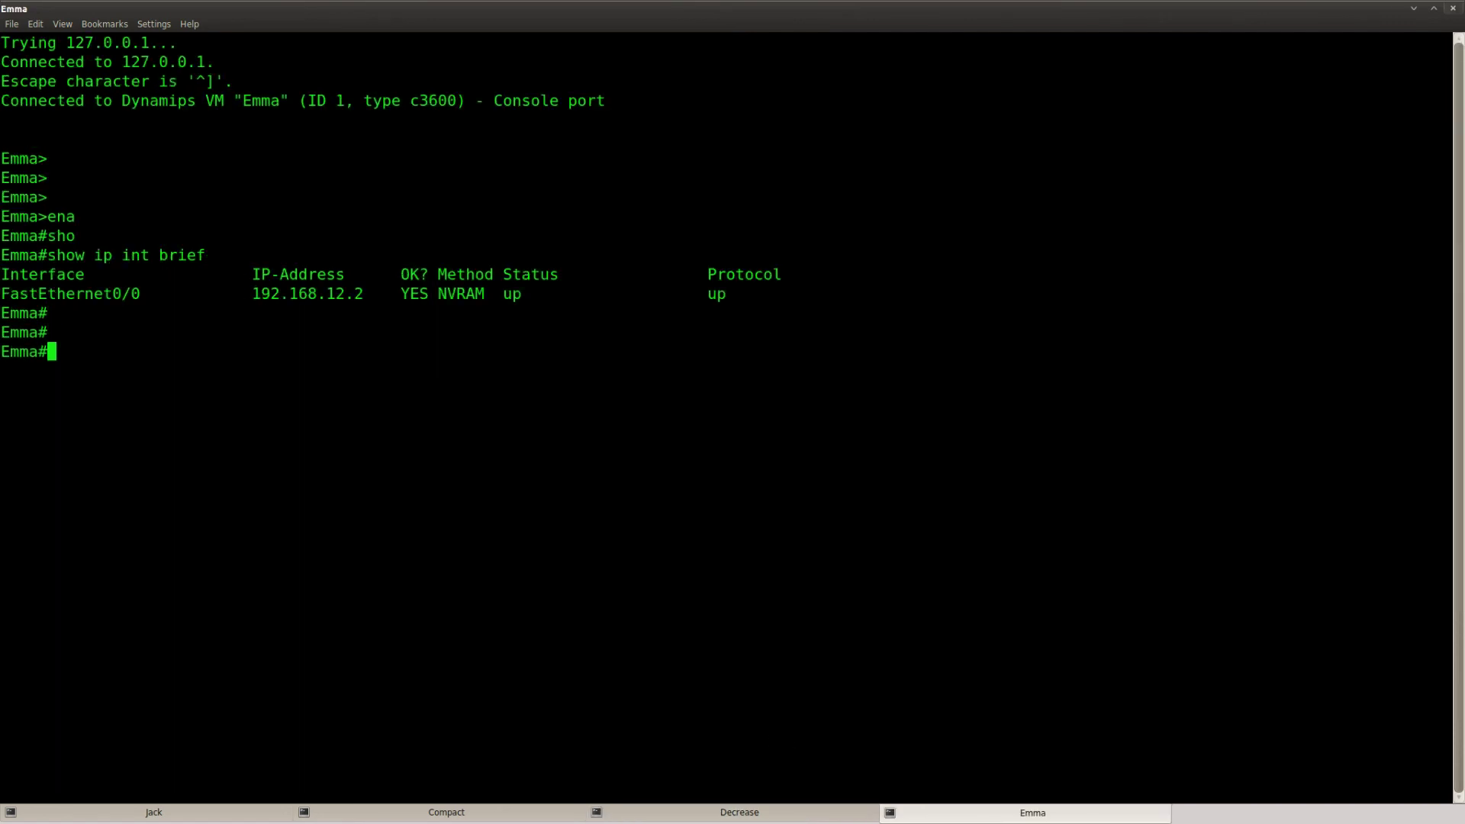
type("pin")
key("Tab")
type("192.168.12.1")
key("Return")
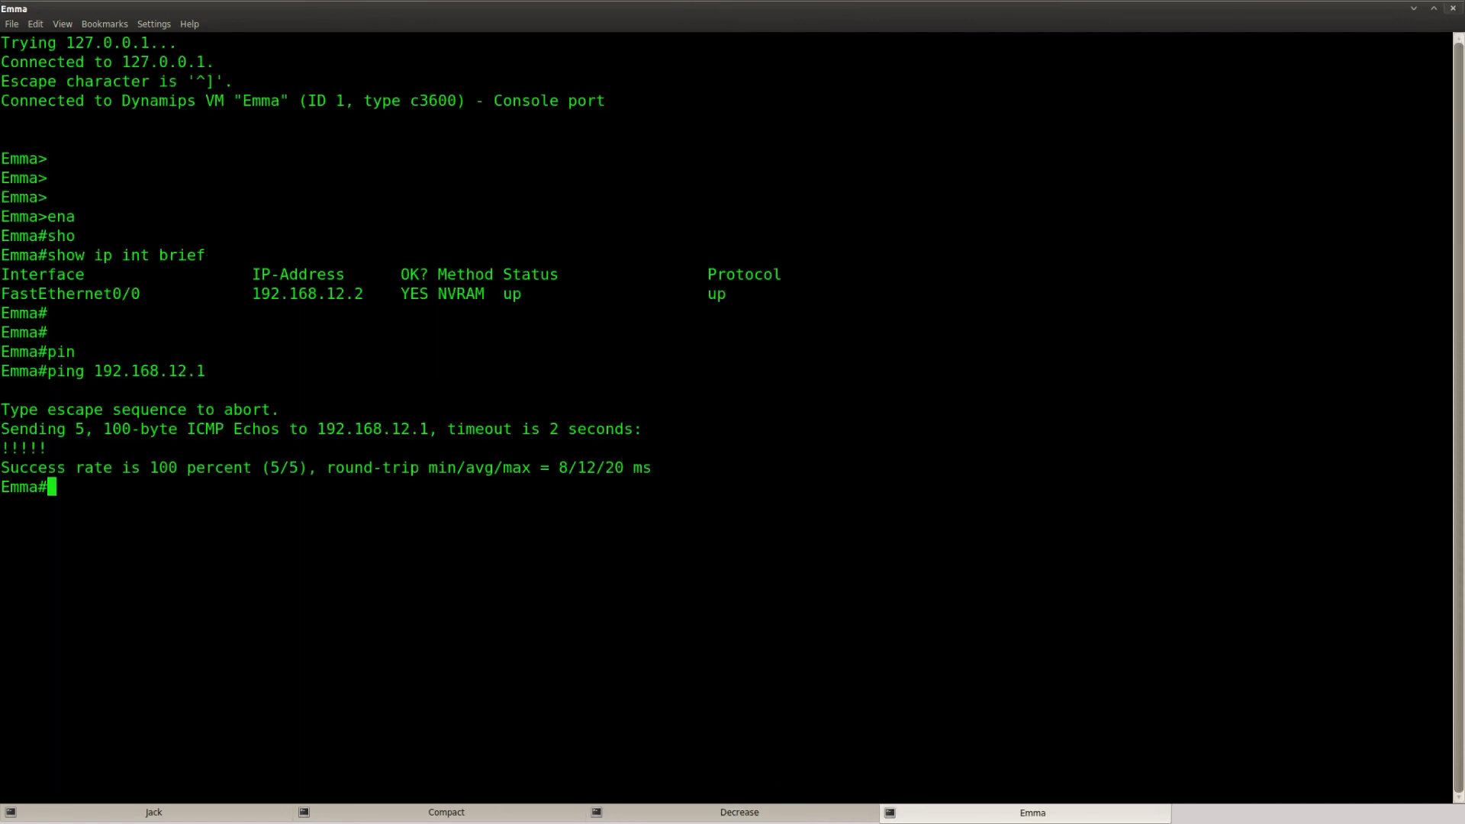
Step: Rerun show bridge 1 on Decrease, then review Emma's 100 percent successful ping
left_click(679, 821)
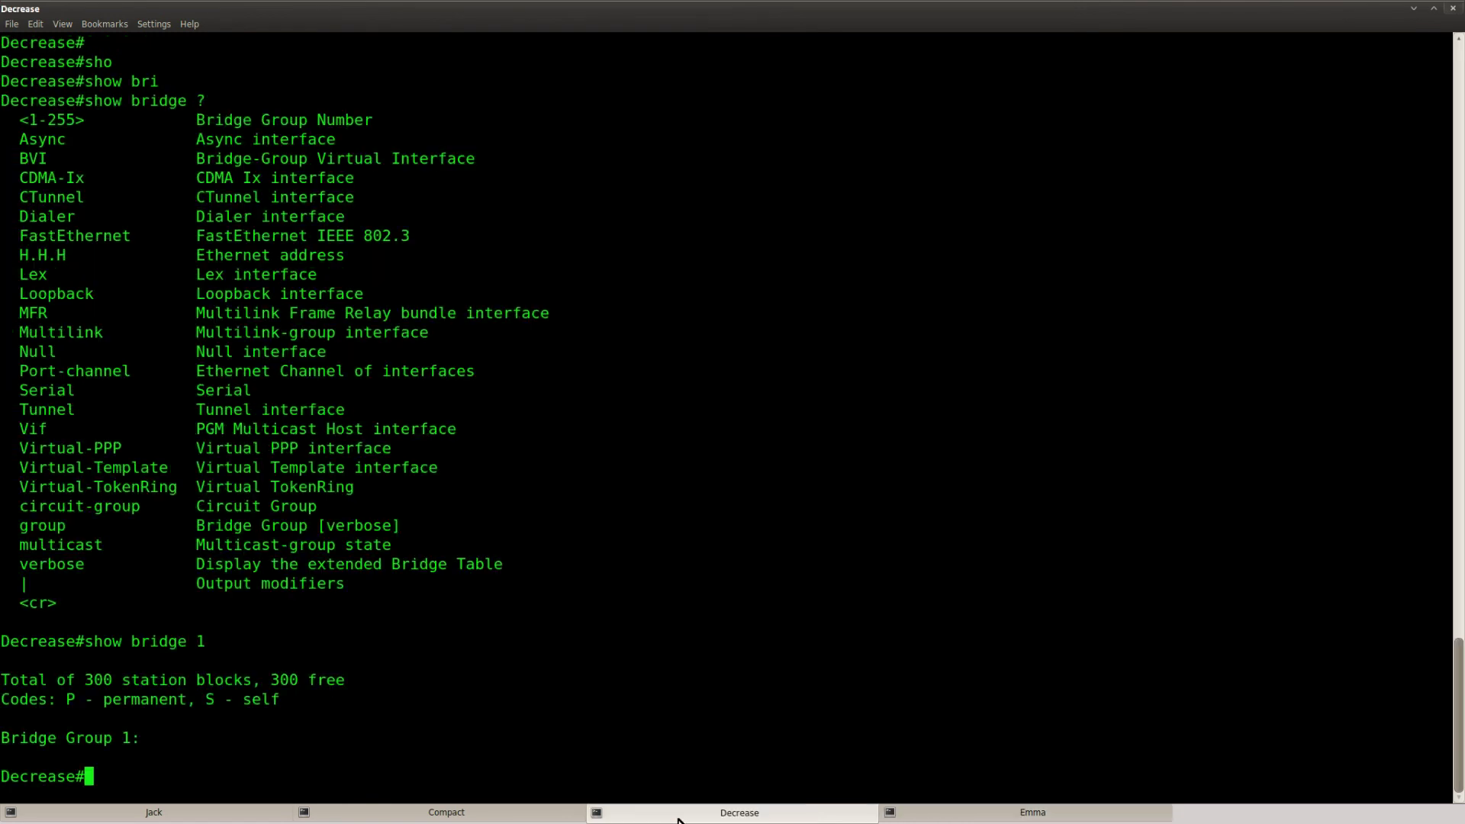
key("Return")
key("Up")
key("Return")
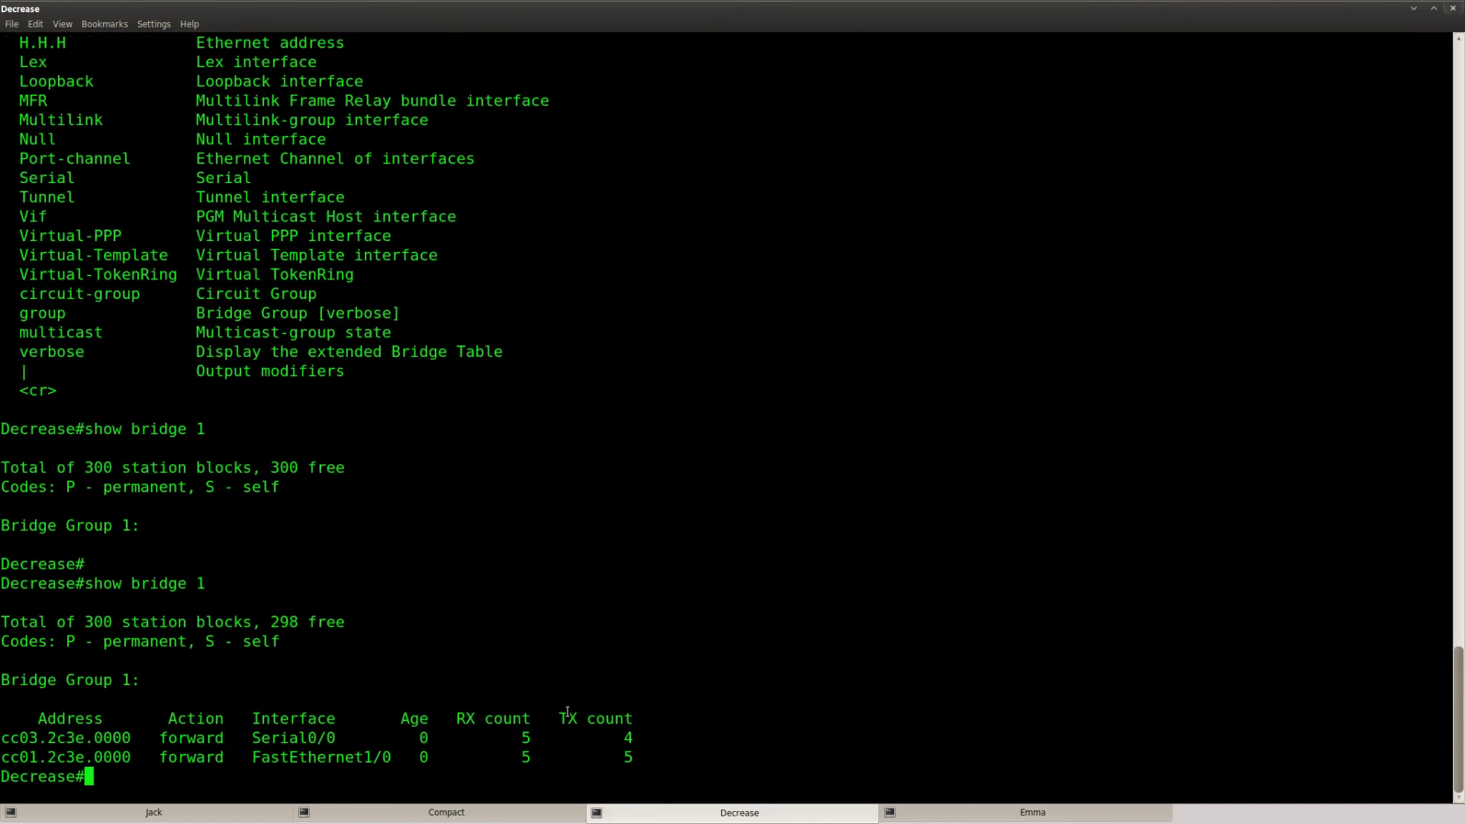
key("Return")
left_click(961, 821)
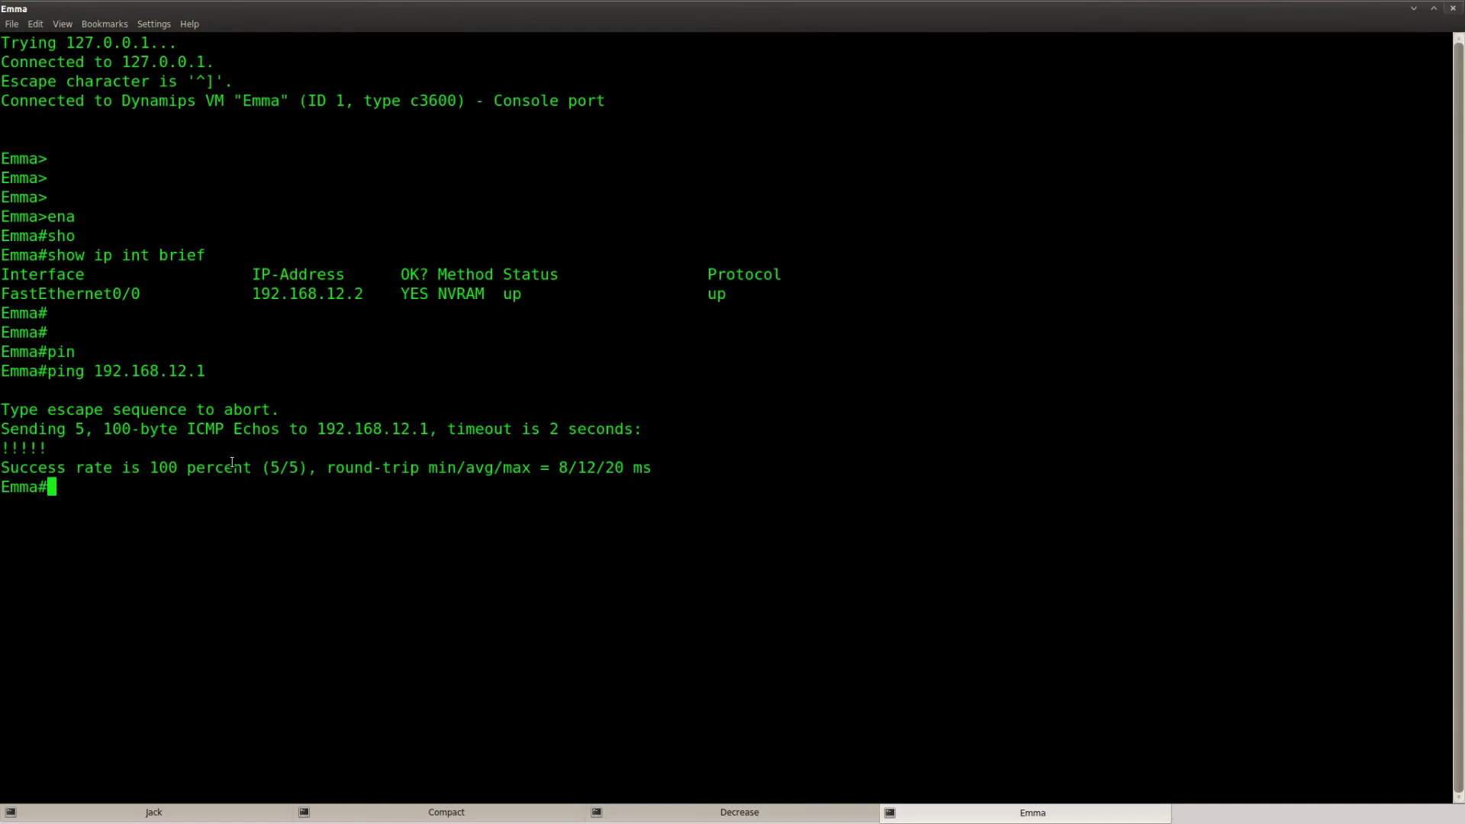
left_click_drag(661, 468, 30, 410)
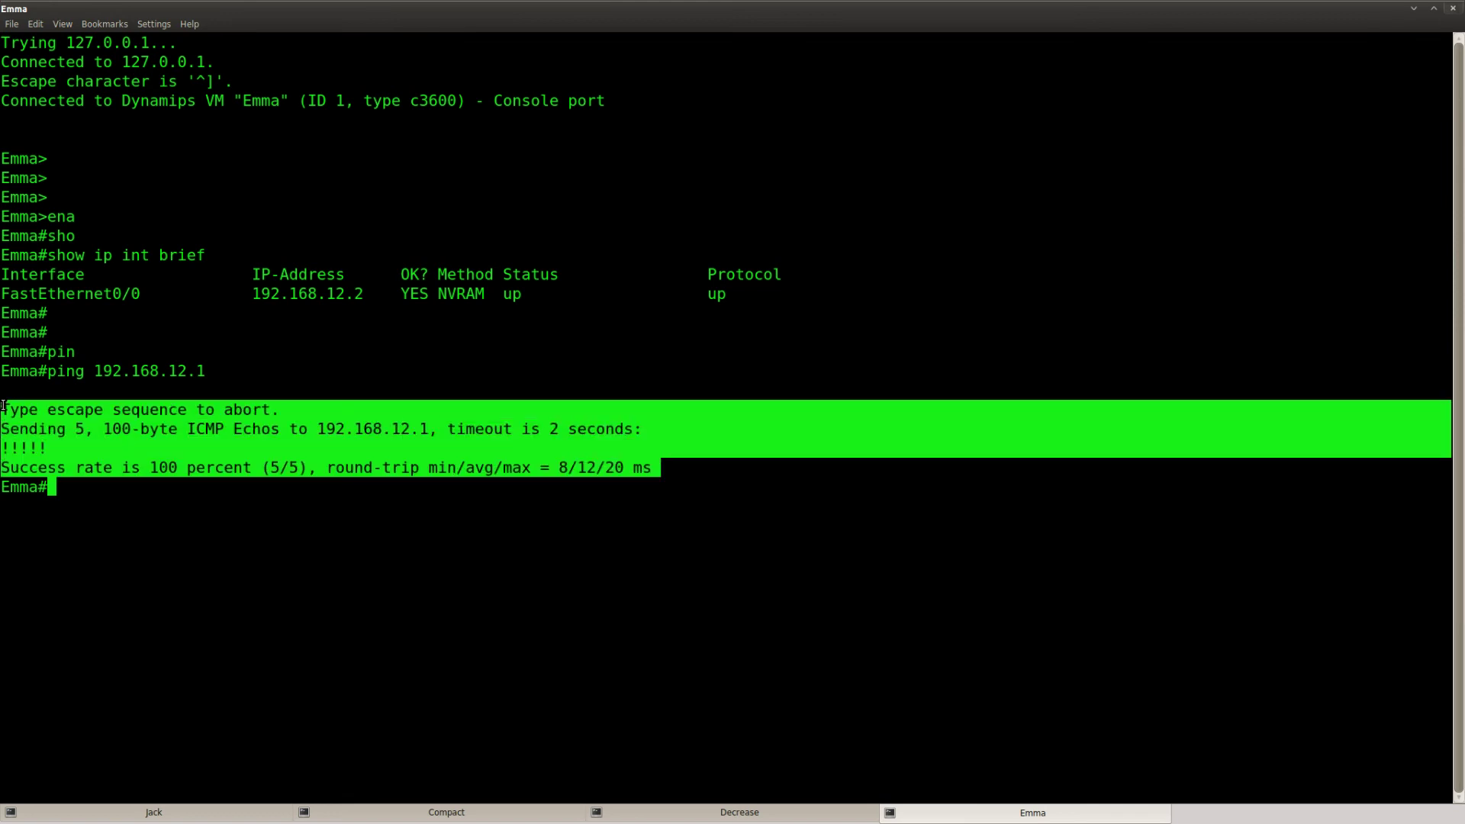
Step: Rerun Jack's ping to 192.168.12.2, which now succeeds 5/5
left_click(154, 812)
key("Return")
key("Return")
key("Up")
key("Return")
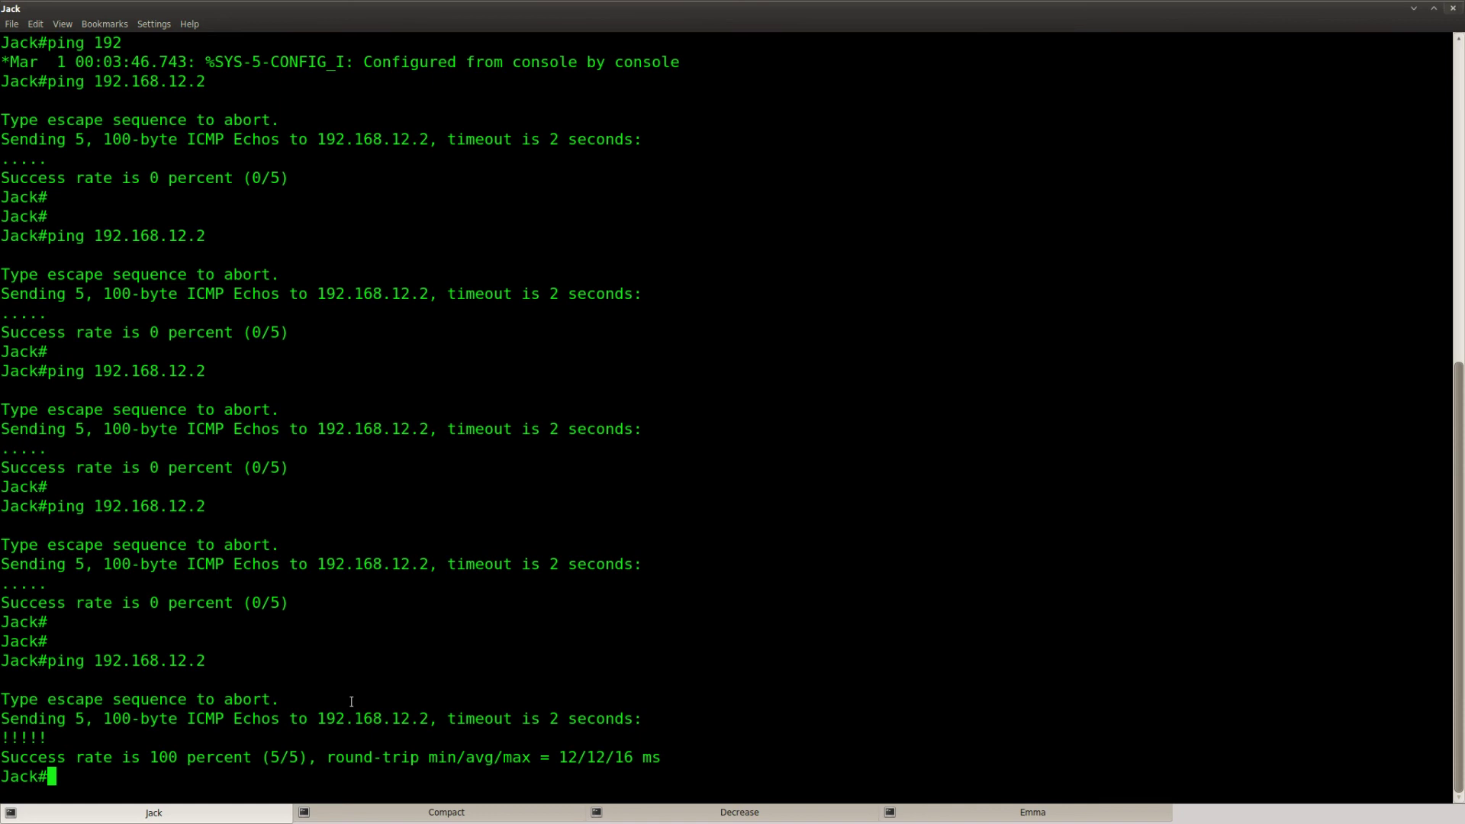
Step: Rerun show bridge 1 on Compact and review the updated forwarding entries
key("Return")
left_click(451, 814)
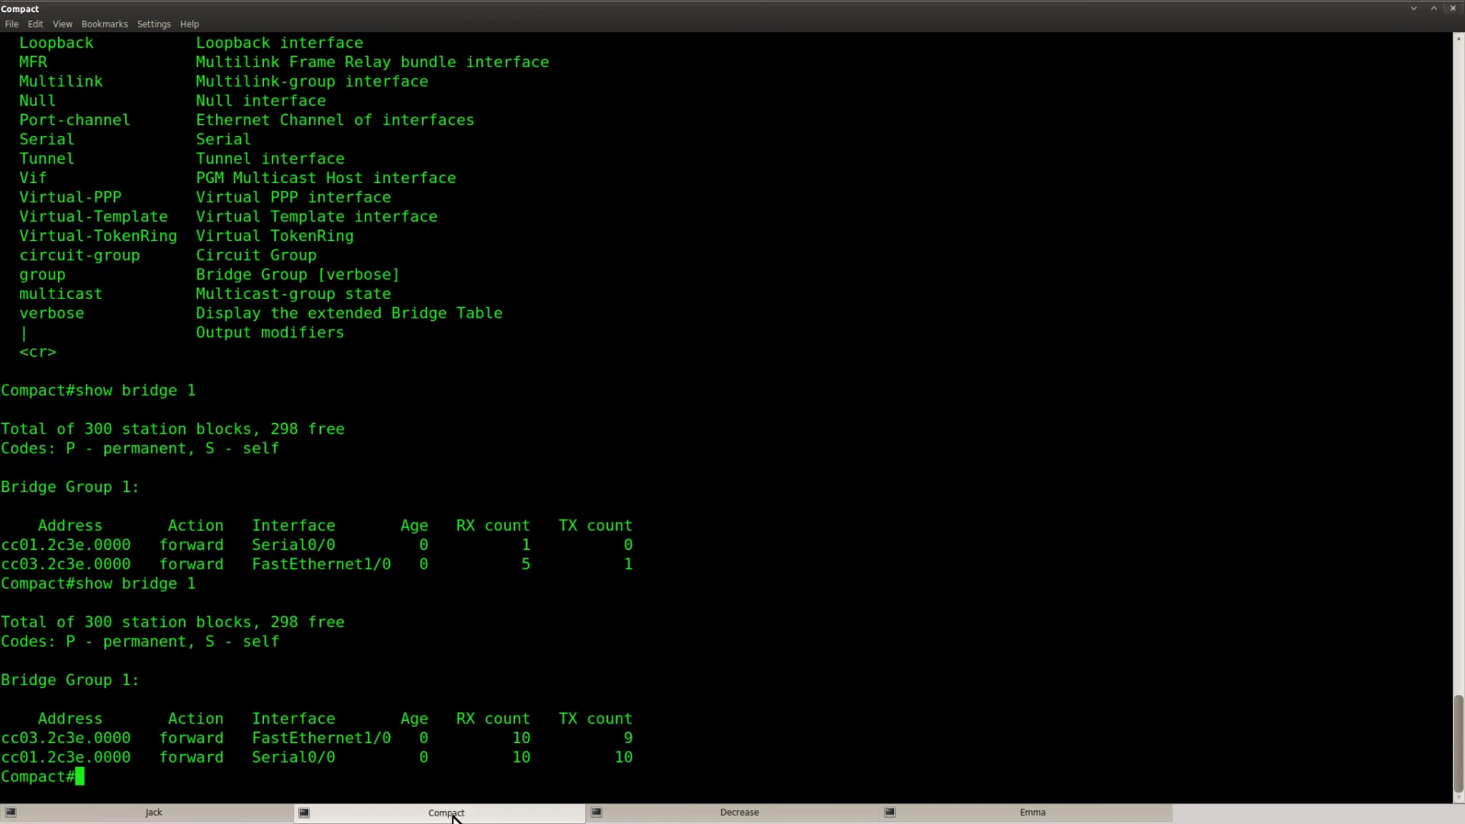
key("Return")
key("Up")
key("Return")
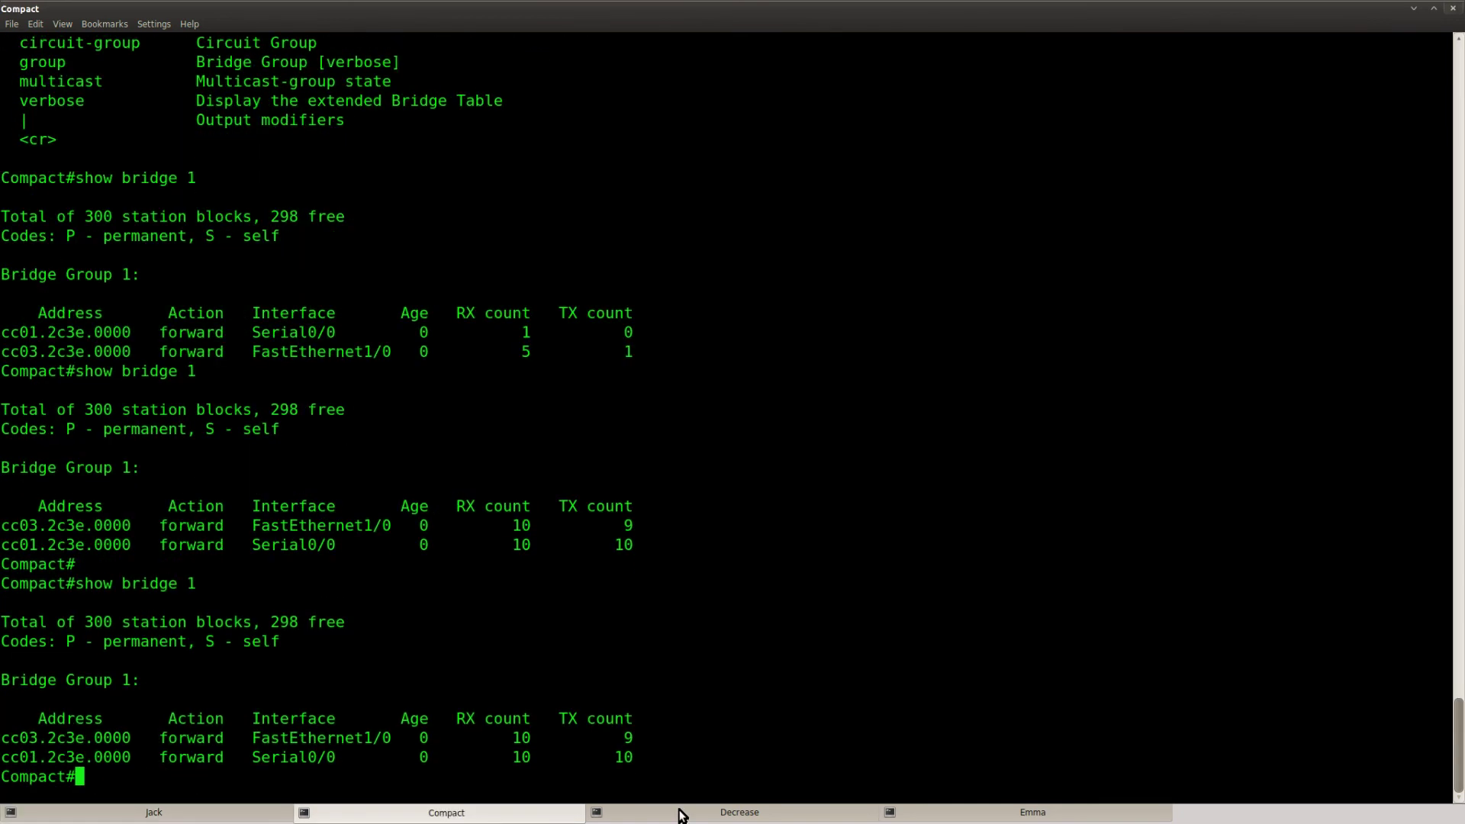
key("Return")
key("Return")
left_click_drag(210, 545, 74, 545)
left_click(646, 733)
left_click_drag(646, 732, 23, 696)
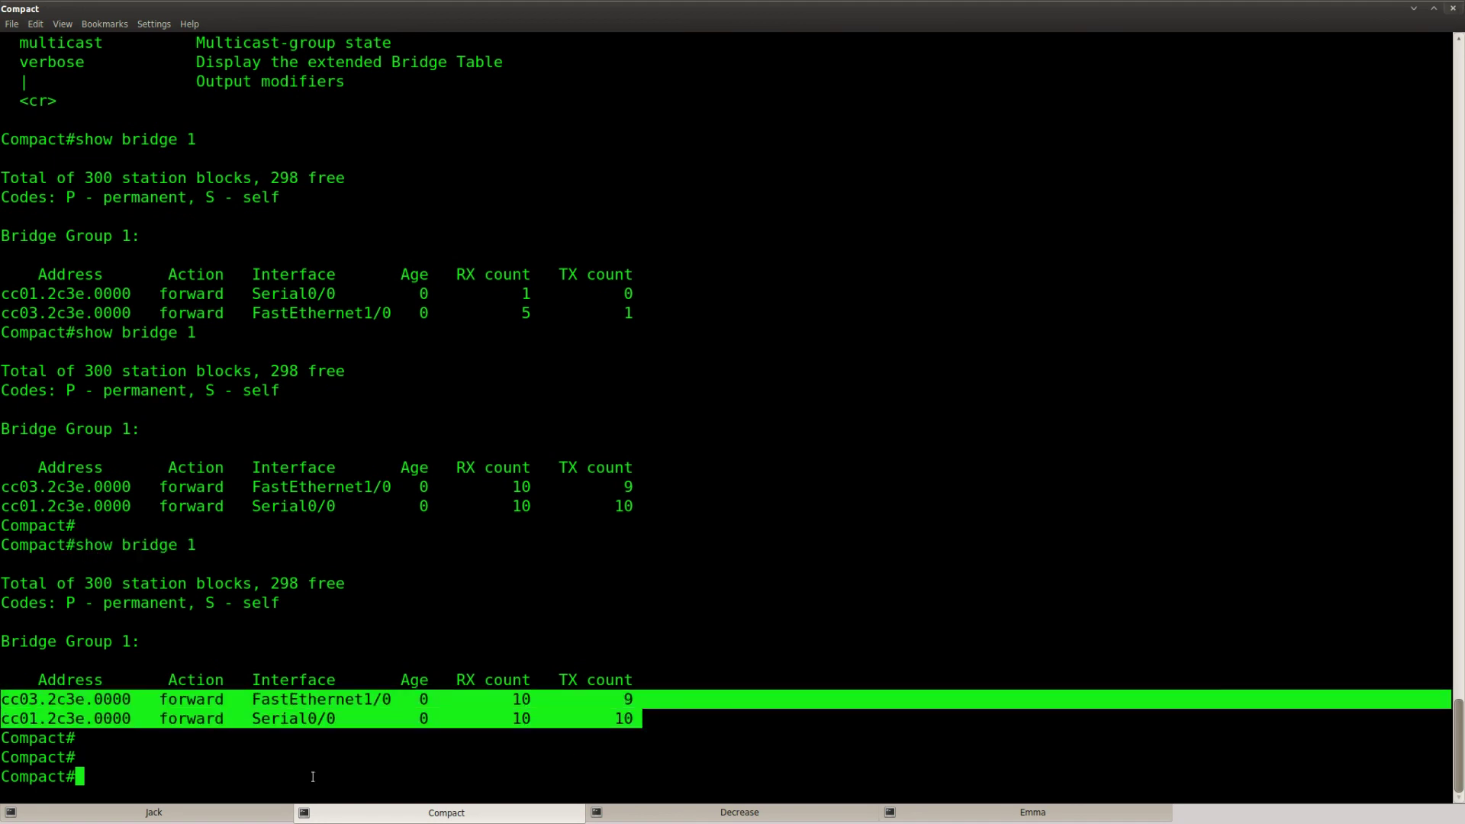
Step: Rerun show bridge 1 on Decrease, then return to the lab's Goal list in Firefox
left_click(669, 812)
key("Up")
key("Return")
key("Return")
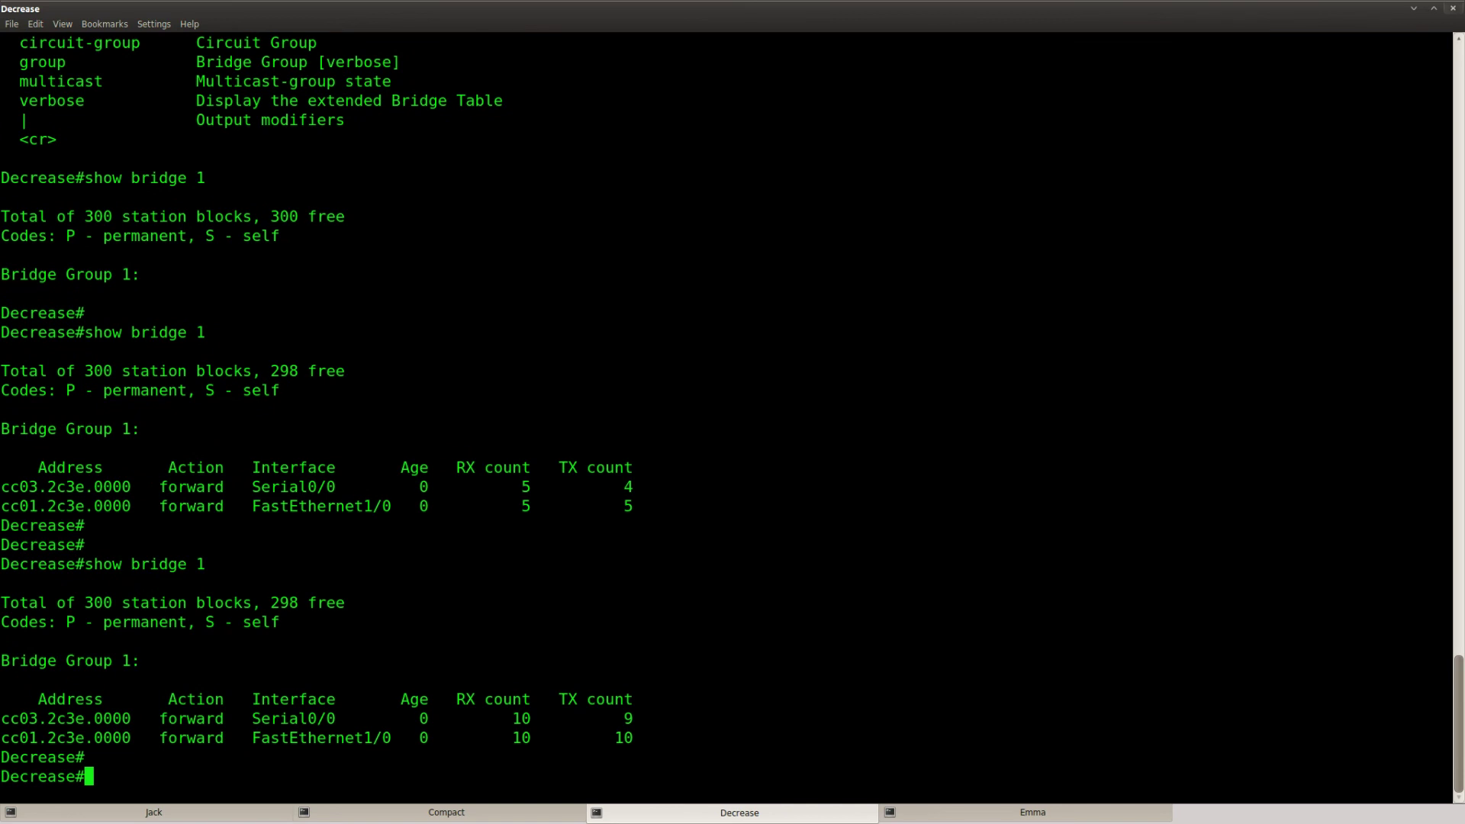
key("alt+Tab")
scroll(427, 572, "up", 5)
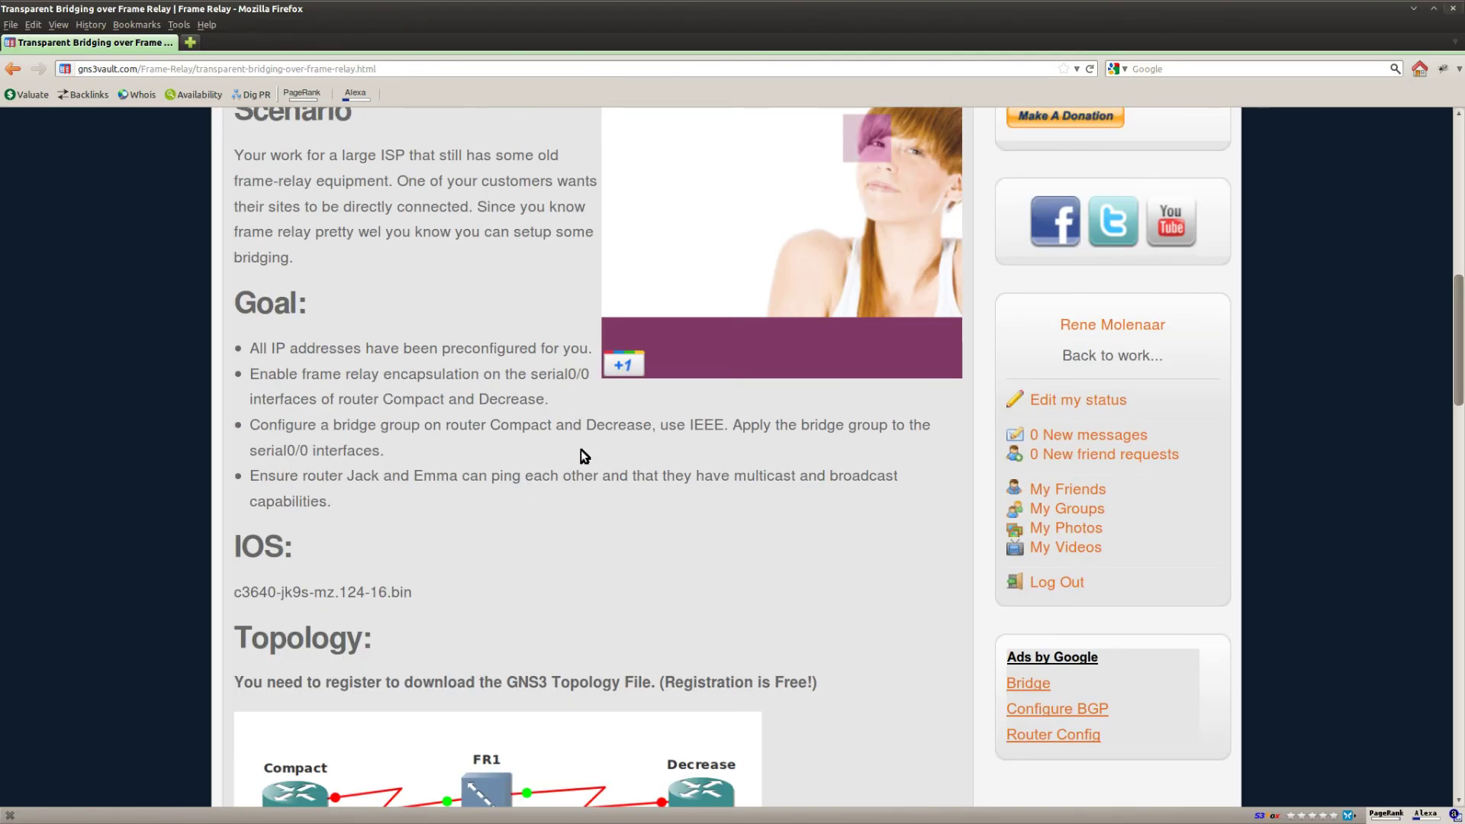
left_click_drag(557, 400, 250, 373)
left_click(415, 458)
left_click_drag(340, 427, 450, 429)
left_click(451, 429)
double_click(705, 422)
left_click(759, 432)
left_click_drag(731, 425, 400, 456)
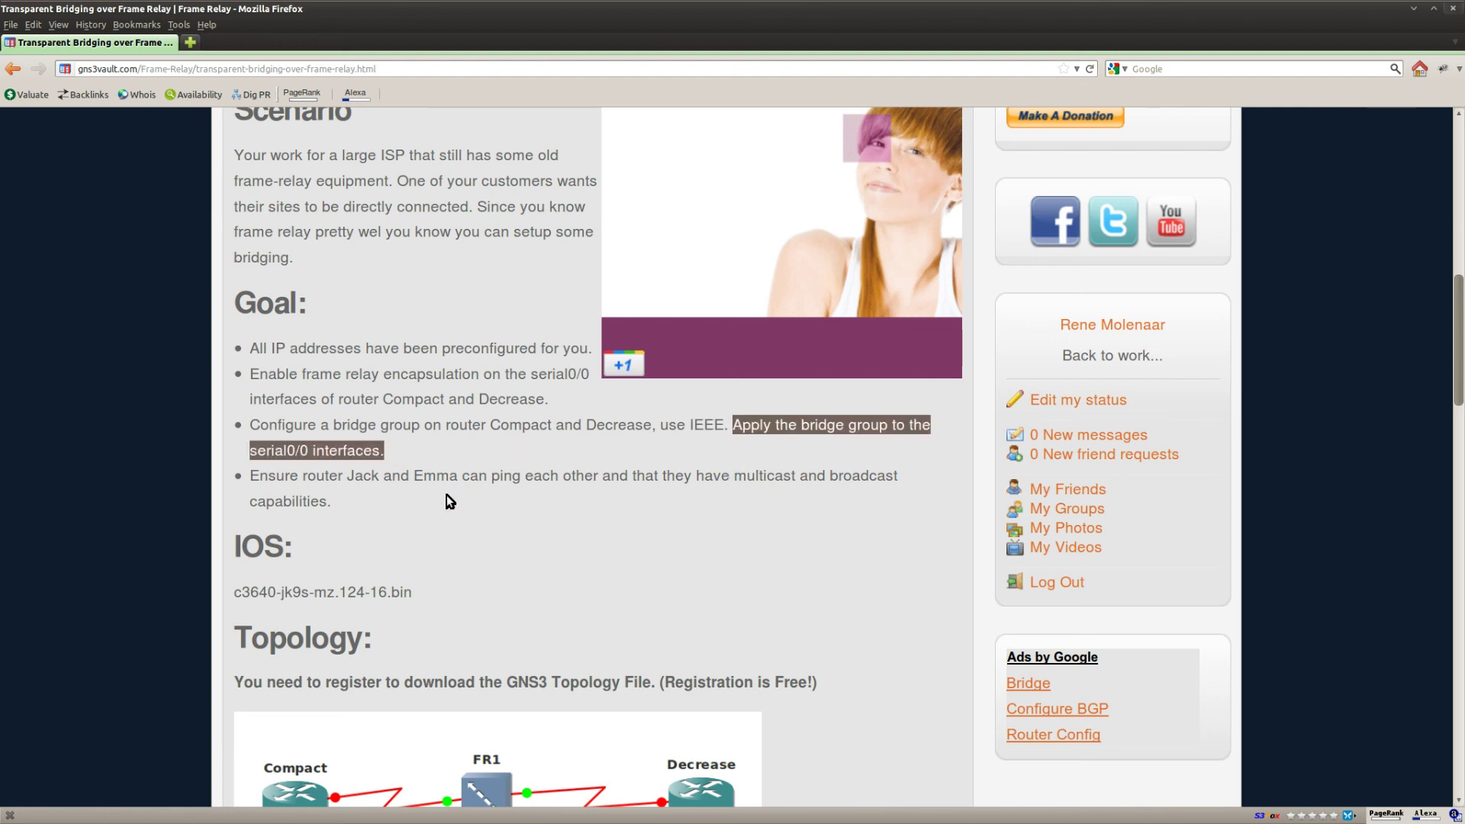
left_click_drag(328, 476, 558, 479)
left_click(725, 505)
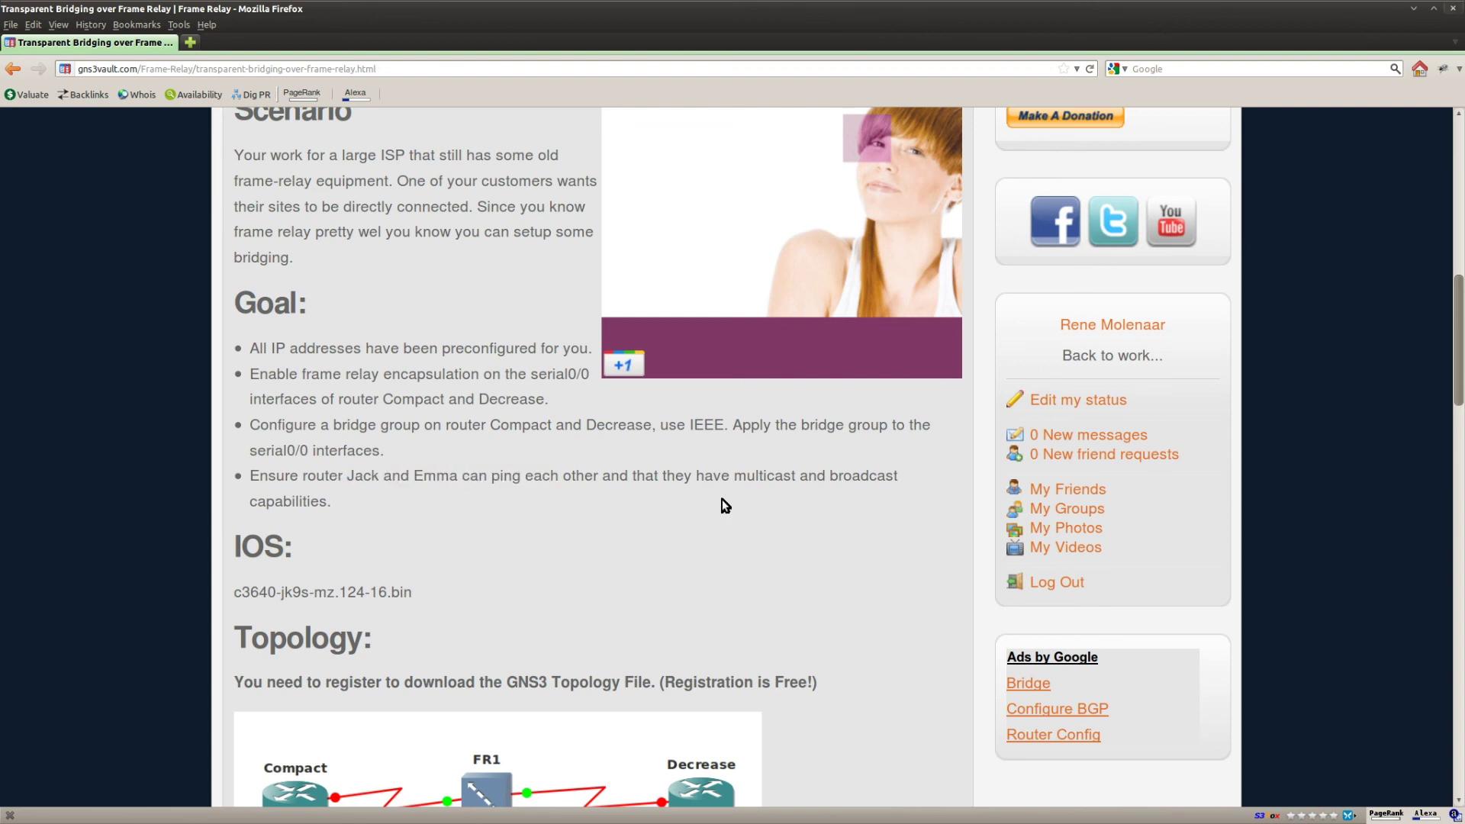
double_click(777, 477)
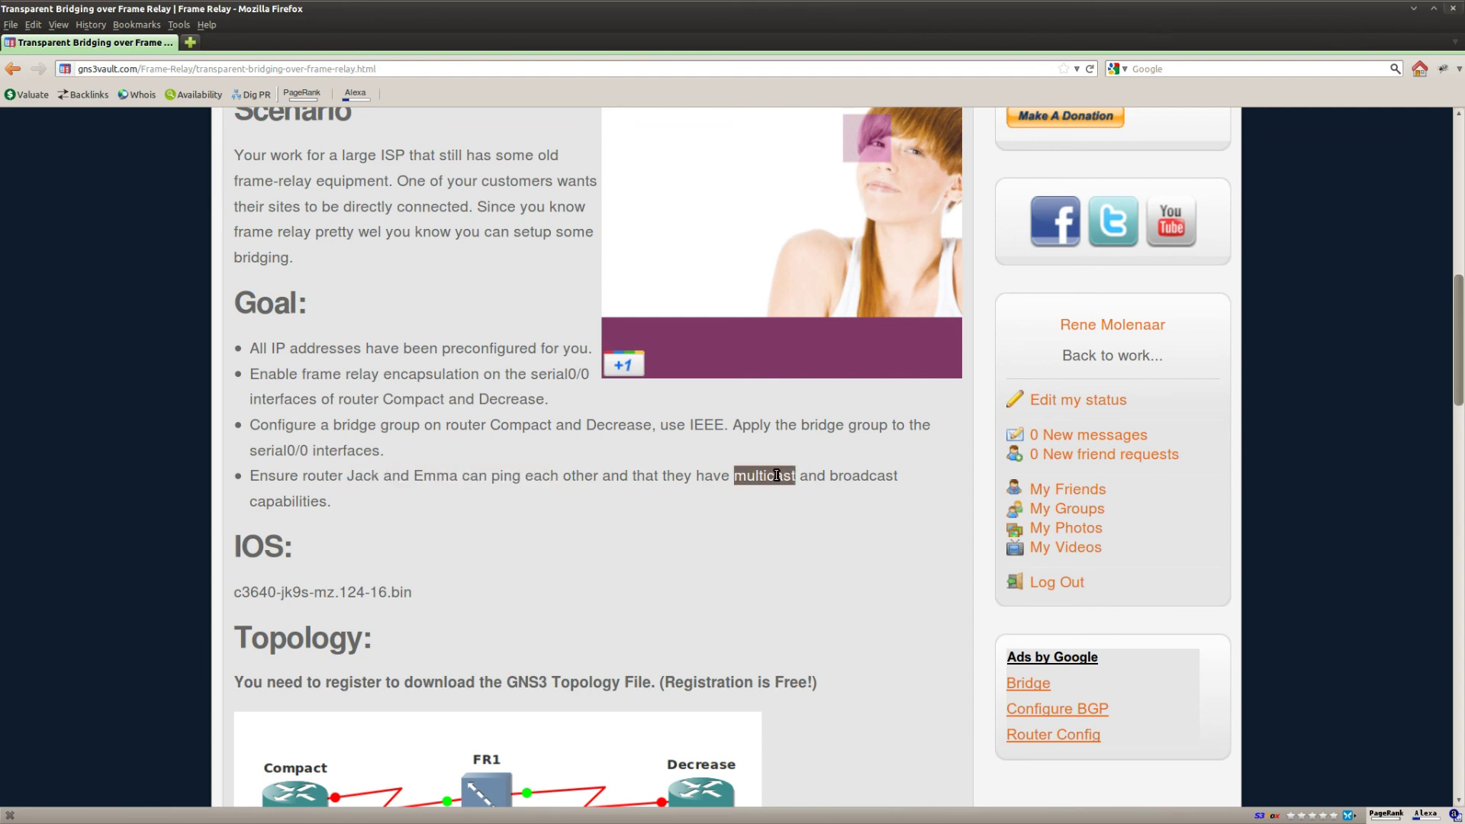
double_click(856, 477)
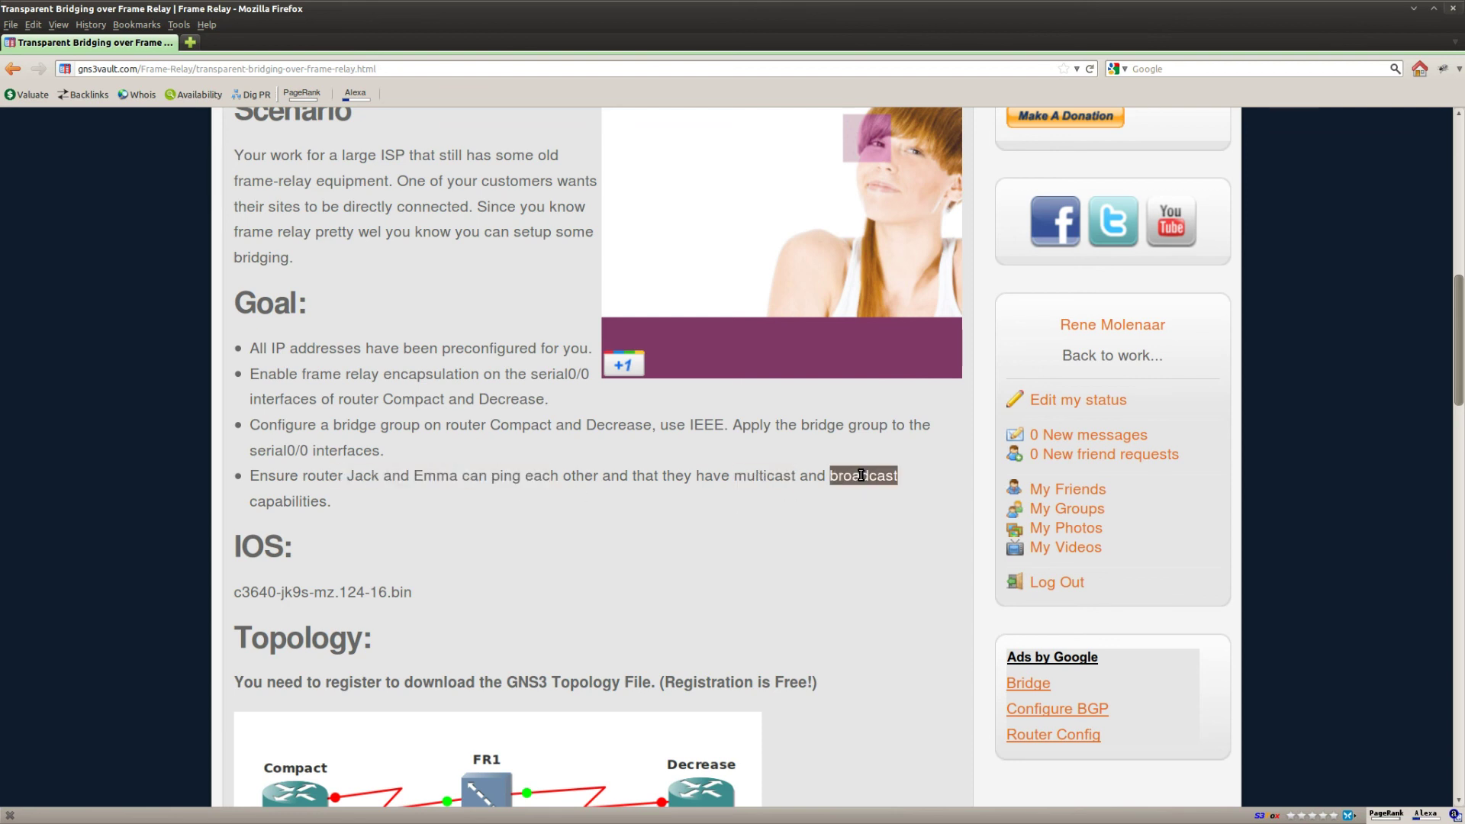
left_click(779, 479)
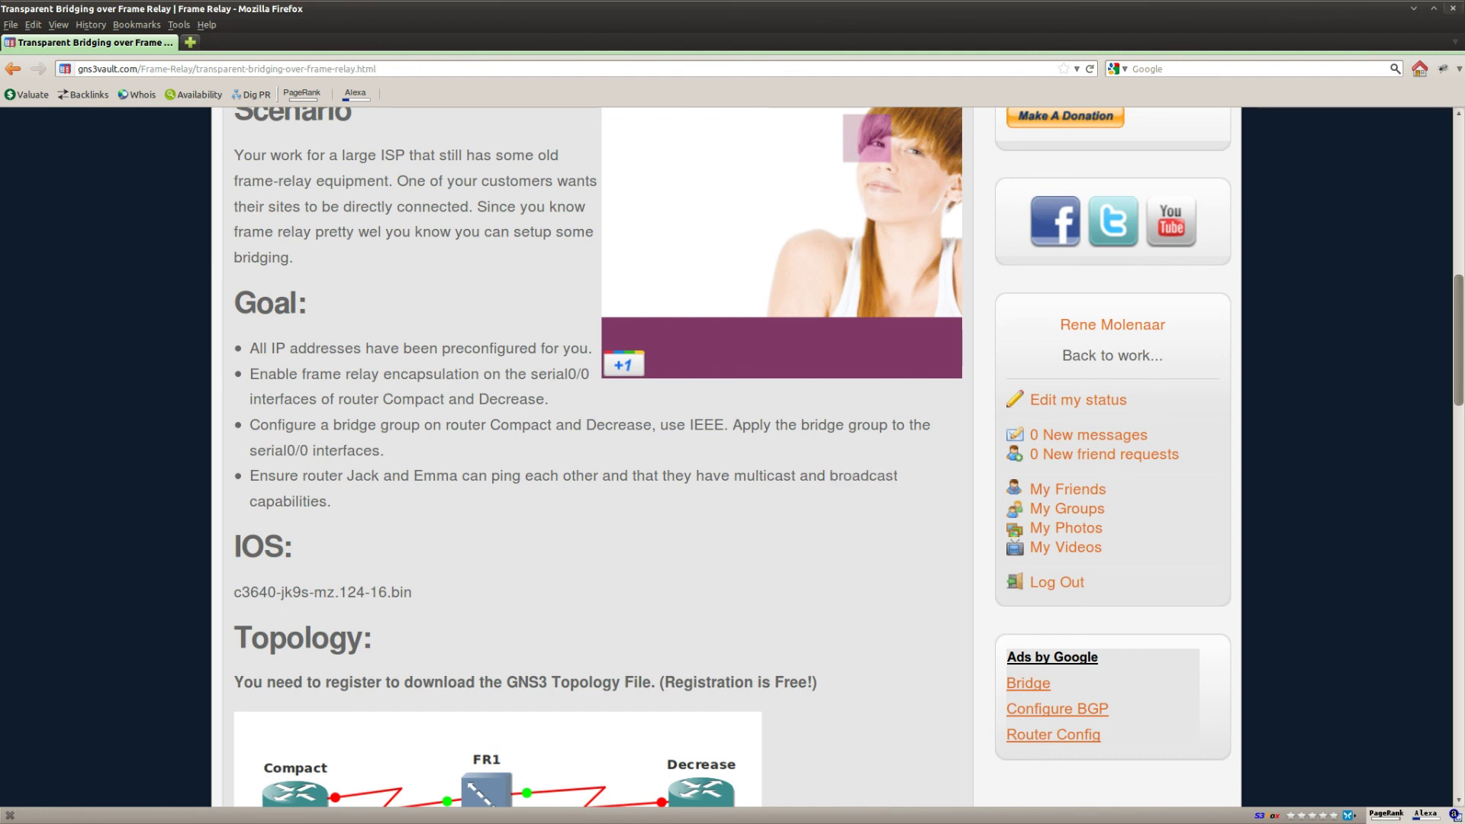